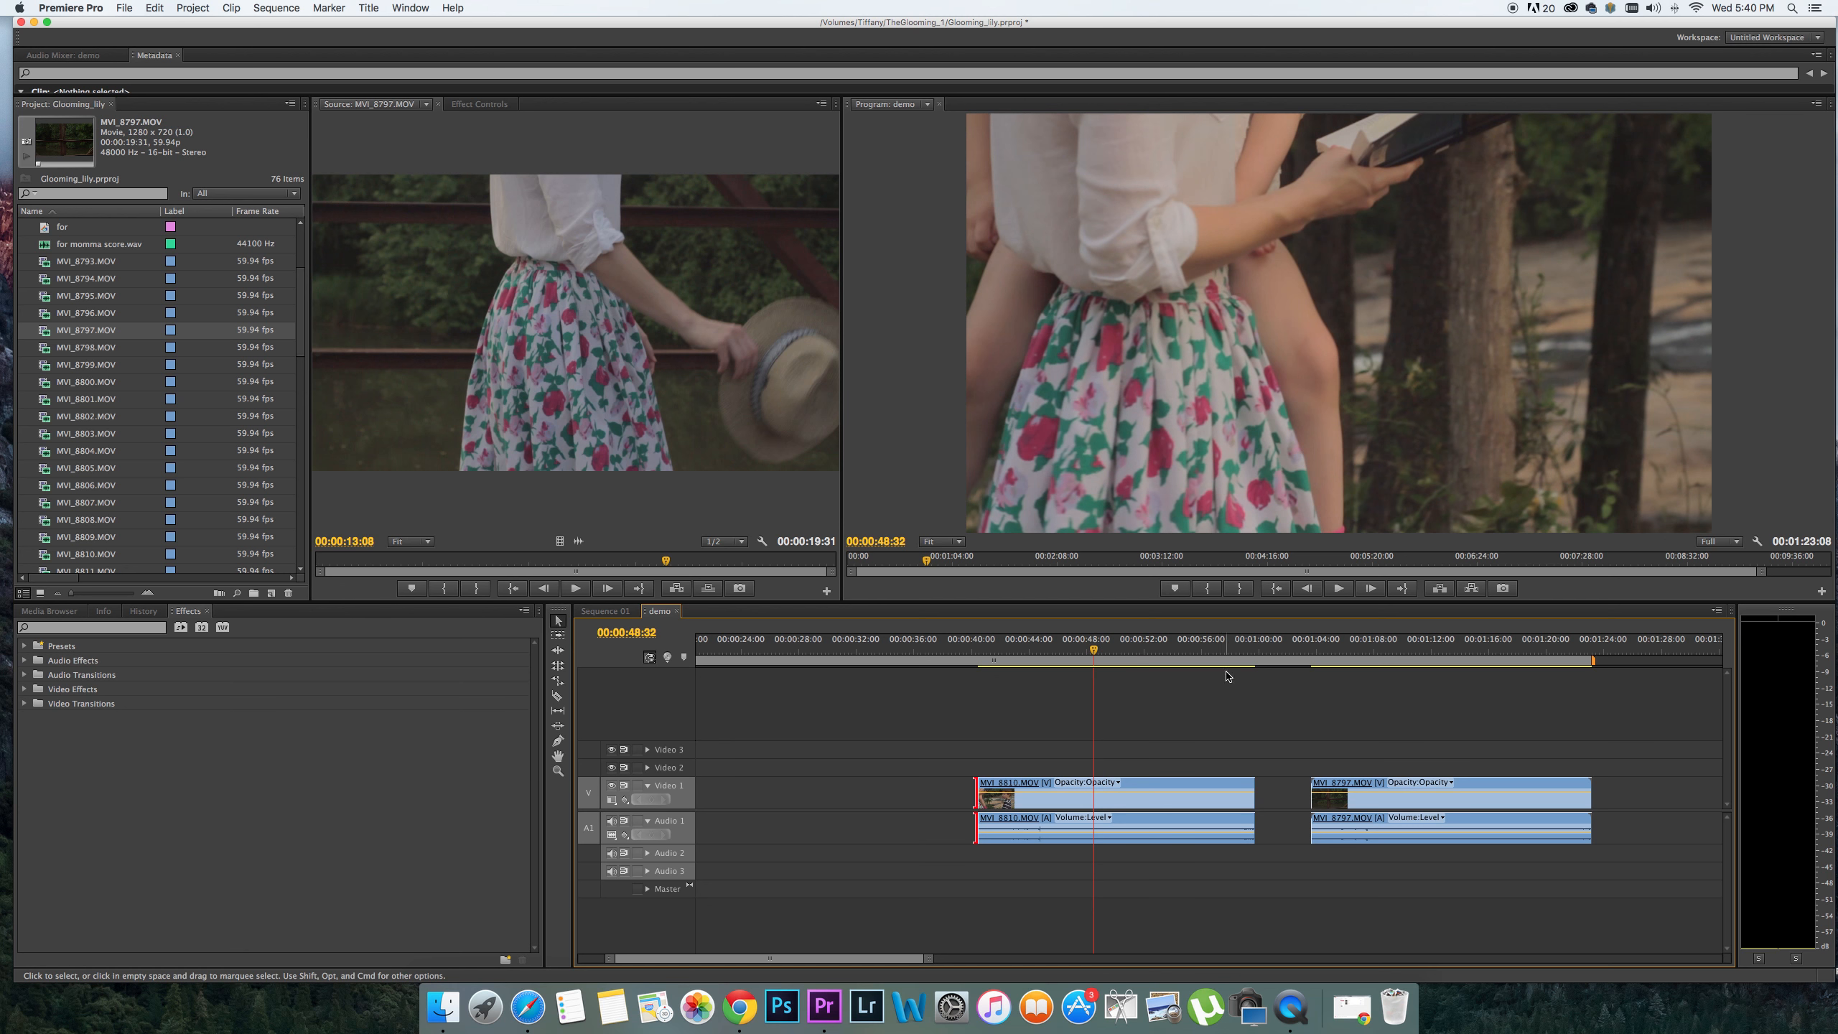
Split the MVI_8810.MOV clip on Video 1 in two at 00:00:48:26
{"action": "left_click_drag", "start_coordinate": [1094, 659], "coordinate": [1468, 659]}
{"action": "left_click", "coordinate": [1201, 660]}
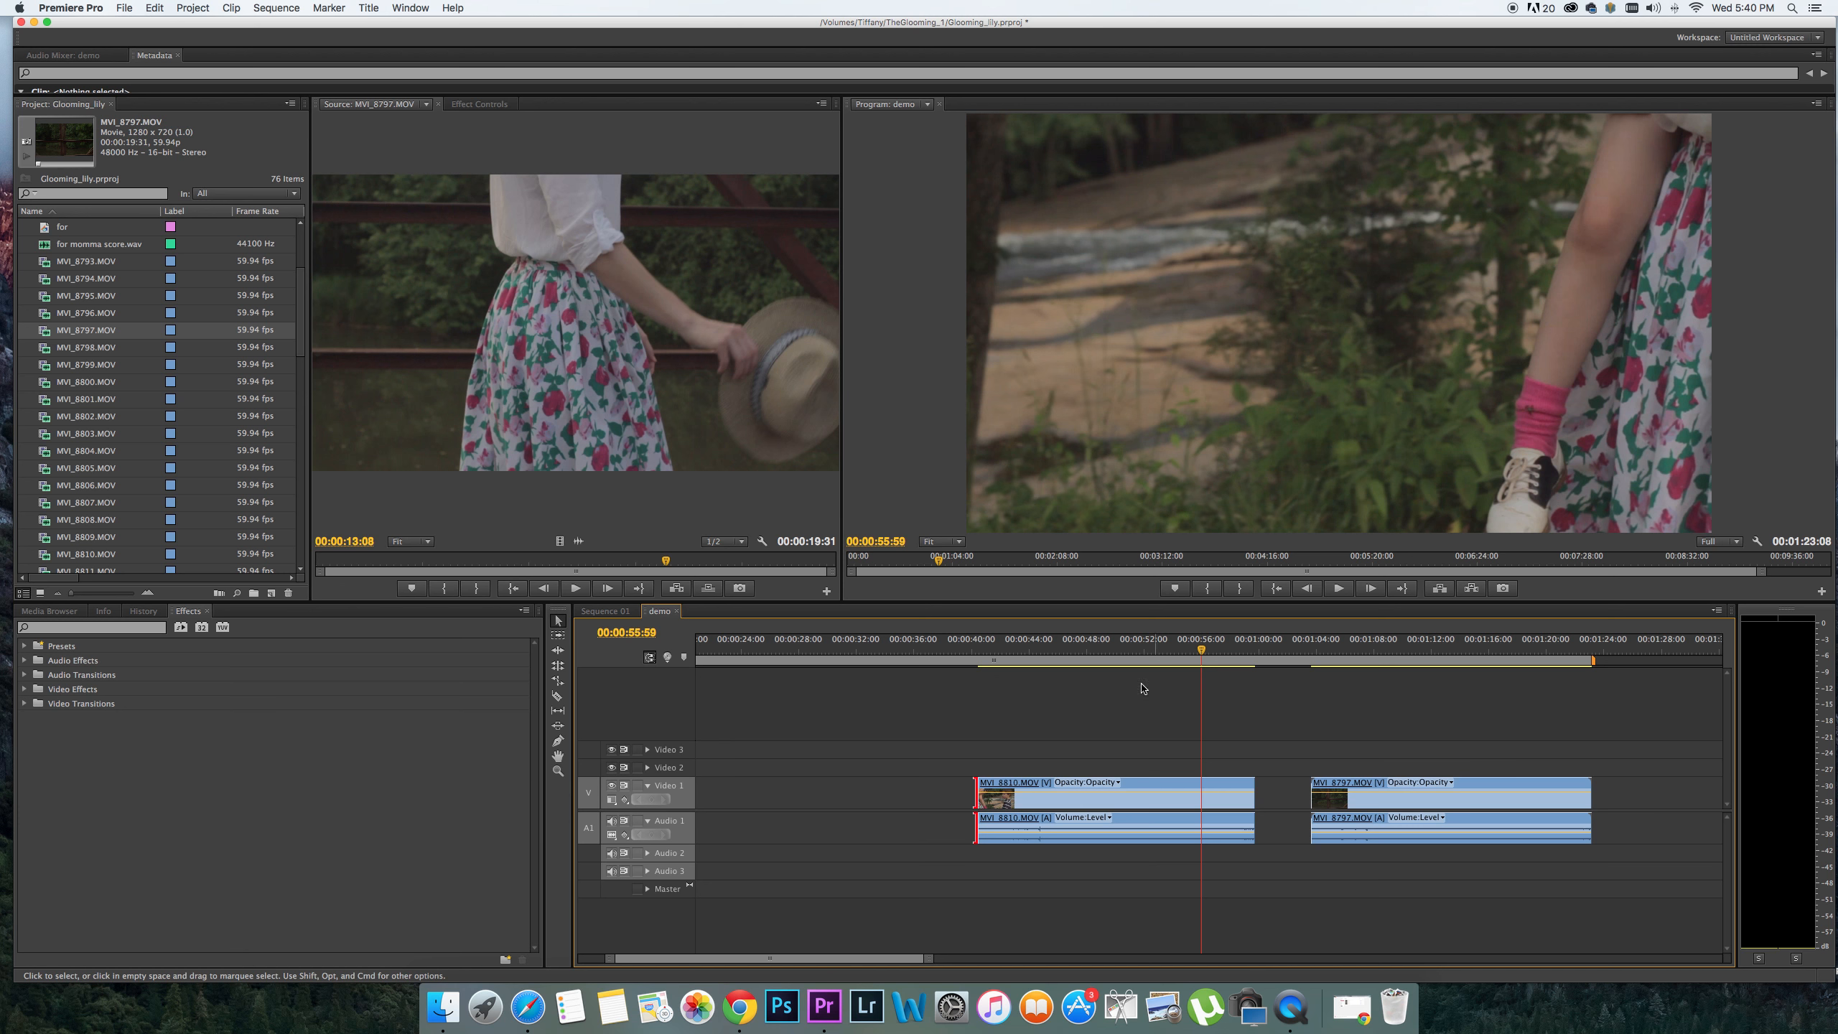
{"action": "left_click_drag", "start_coordinate": [997, 659], "coordinate": [1092, 660]}
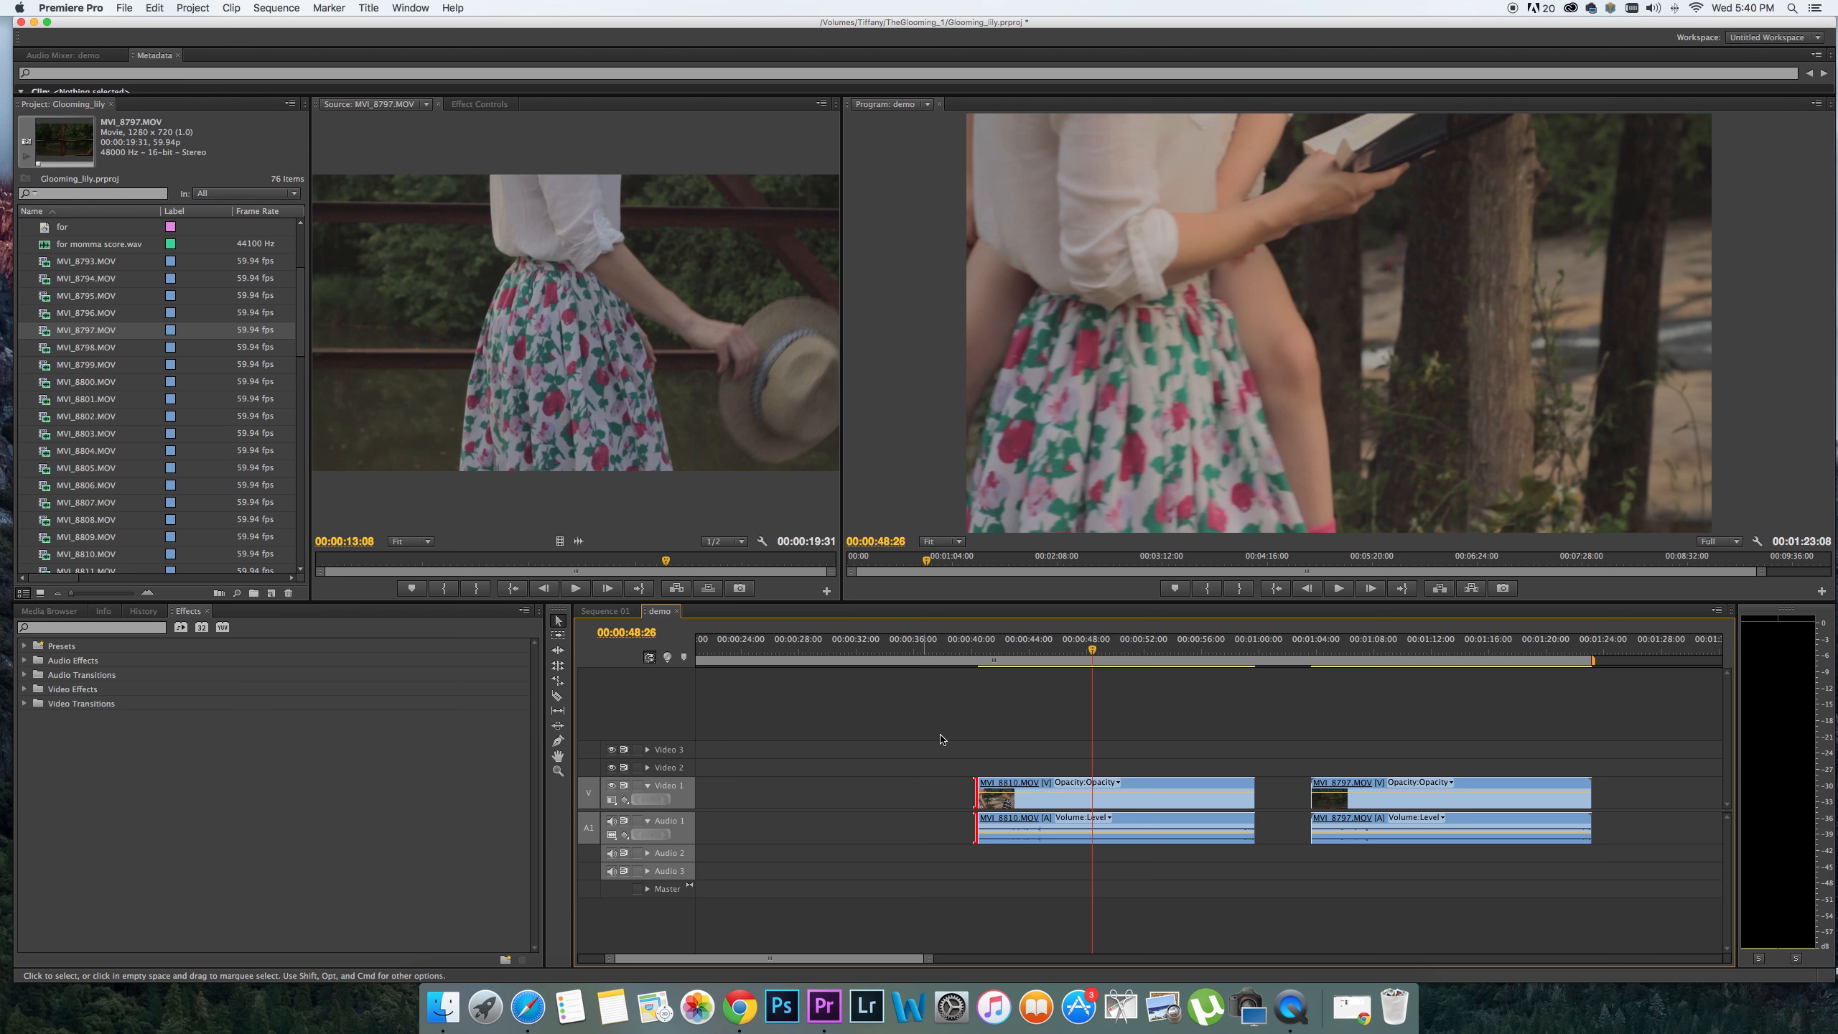
{"action": "left_click_drag", "start_coordinate": [1092, 651], "coordinate": [1092, 651]}
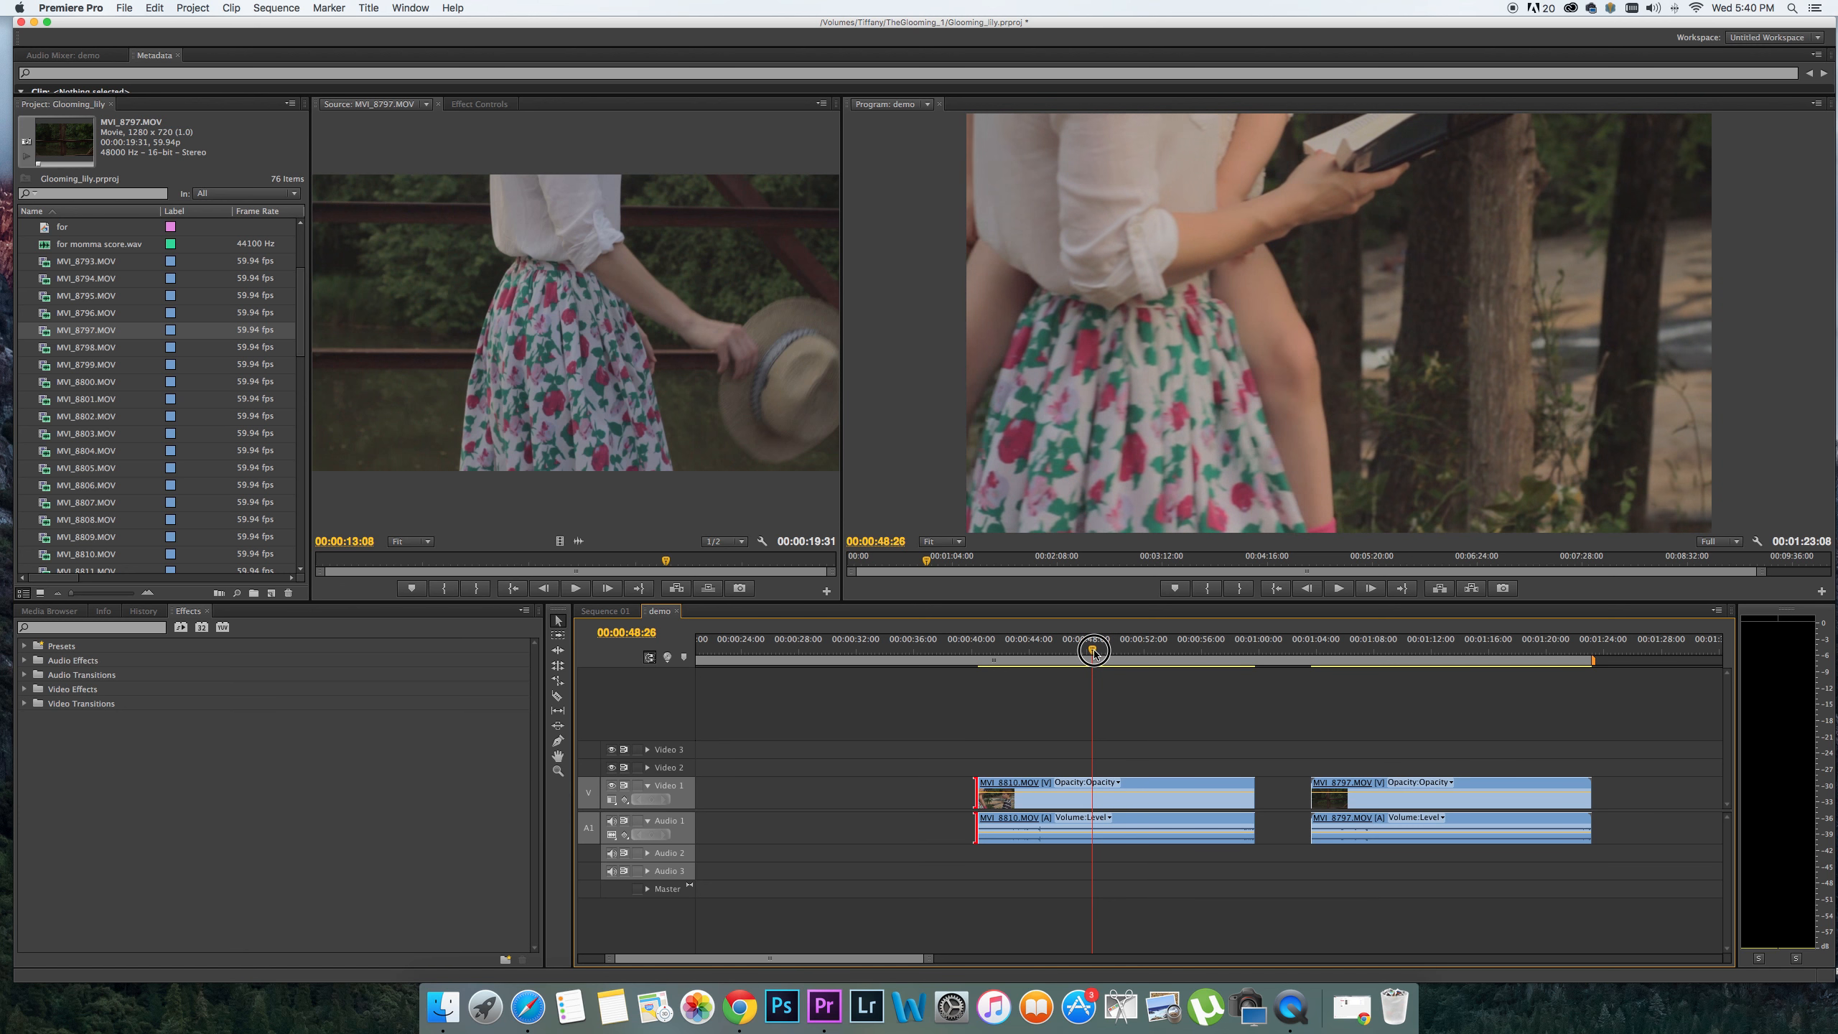
{"action": "left_click", "coordinate": [557, 697]}
{"action": "left_click", "coordinate": [1094, 800]}
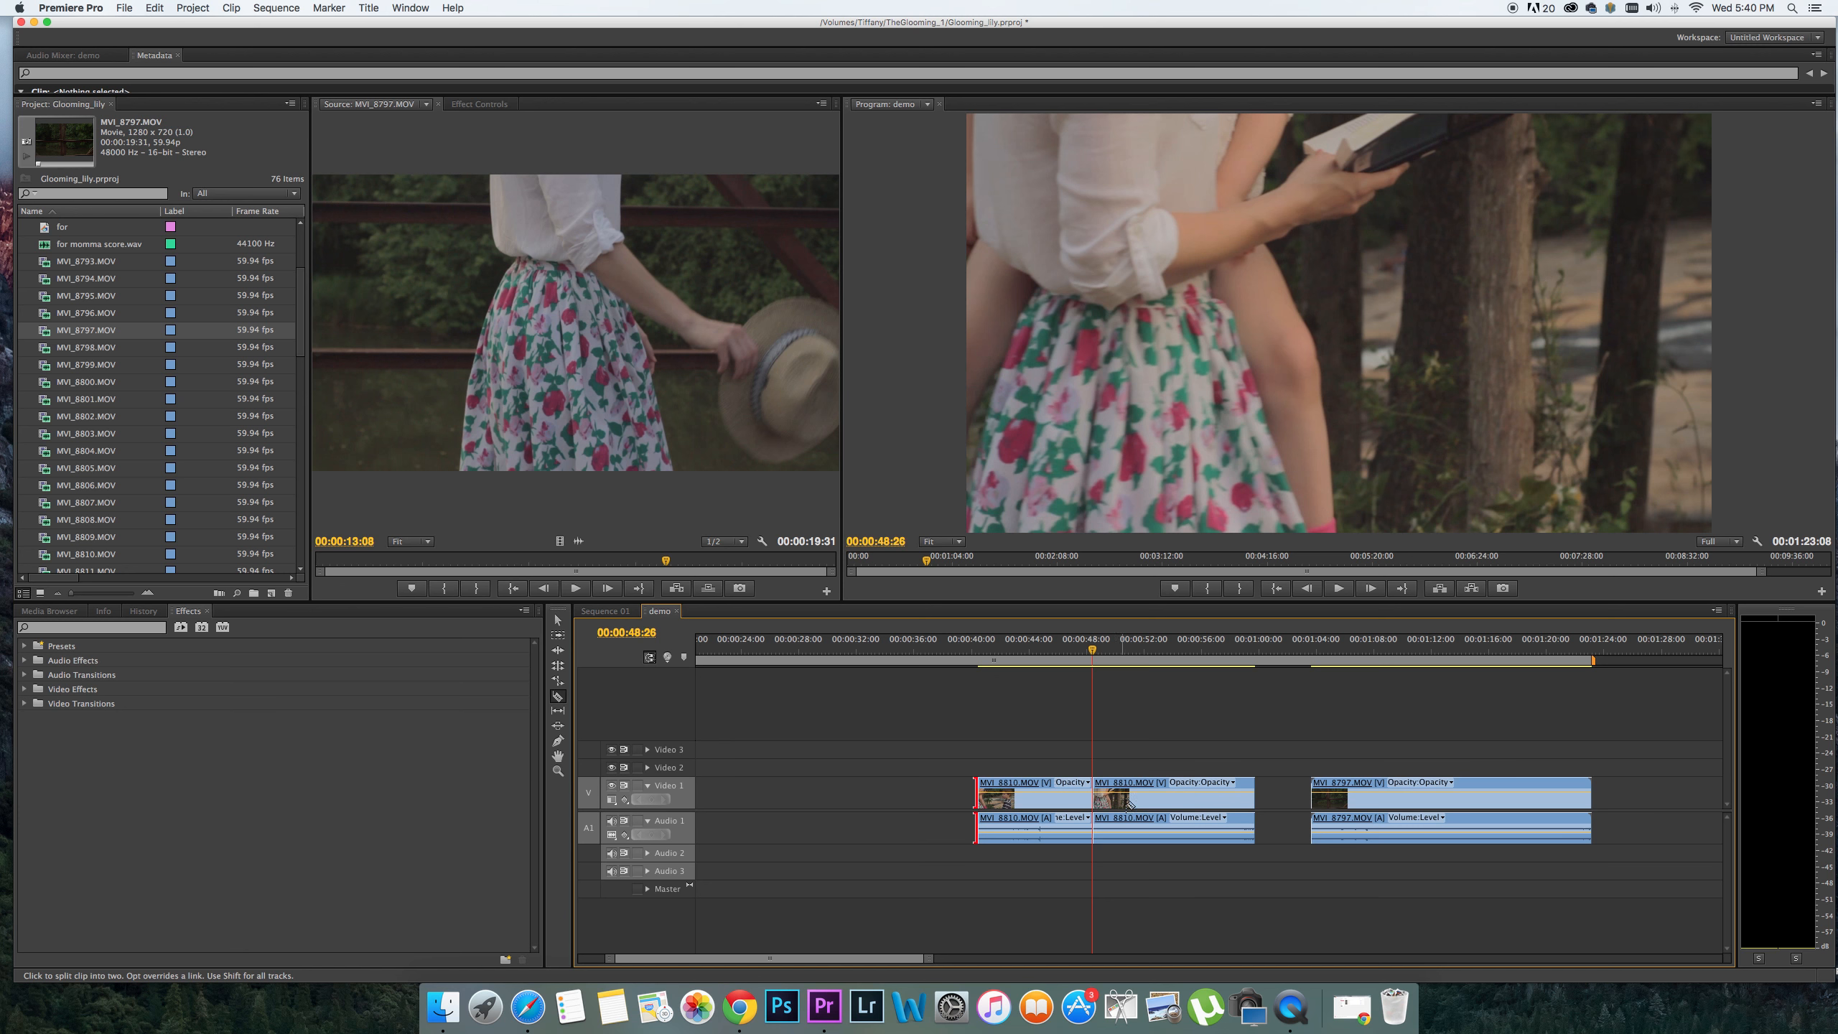
{"action": "left_click", "coordinate": [1181, 802]}
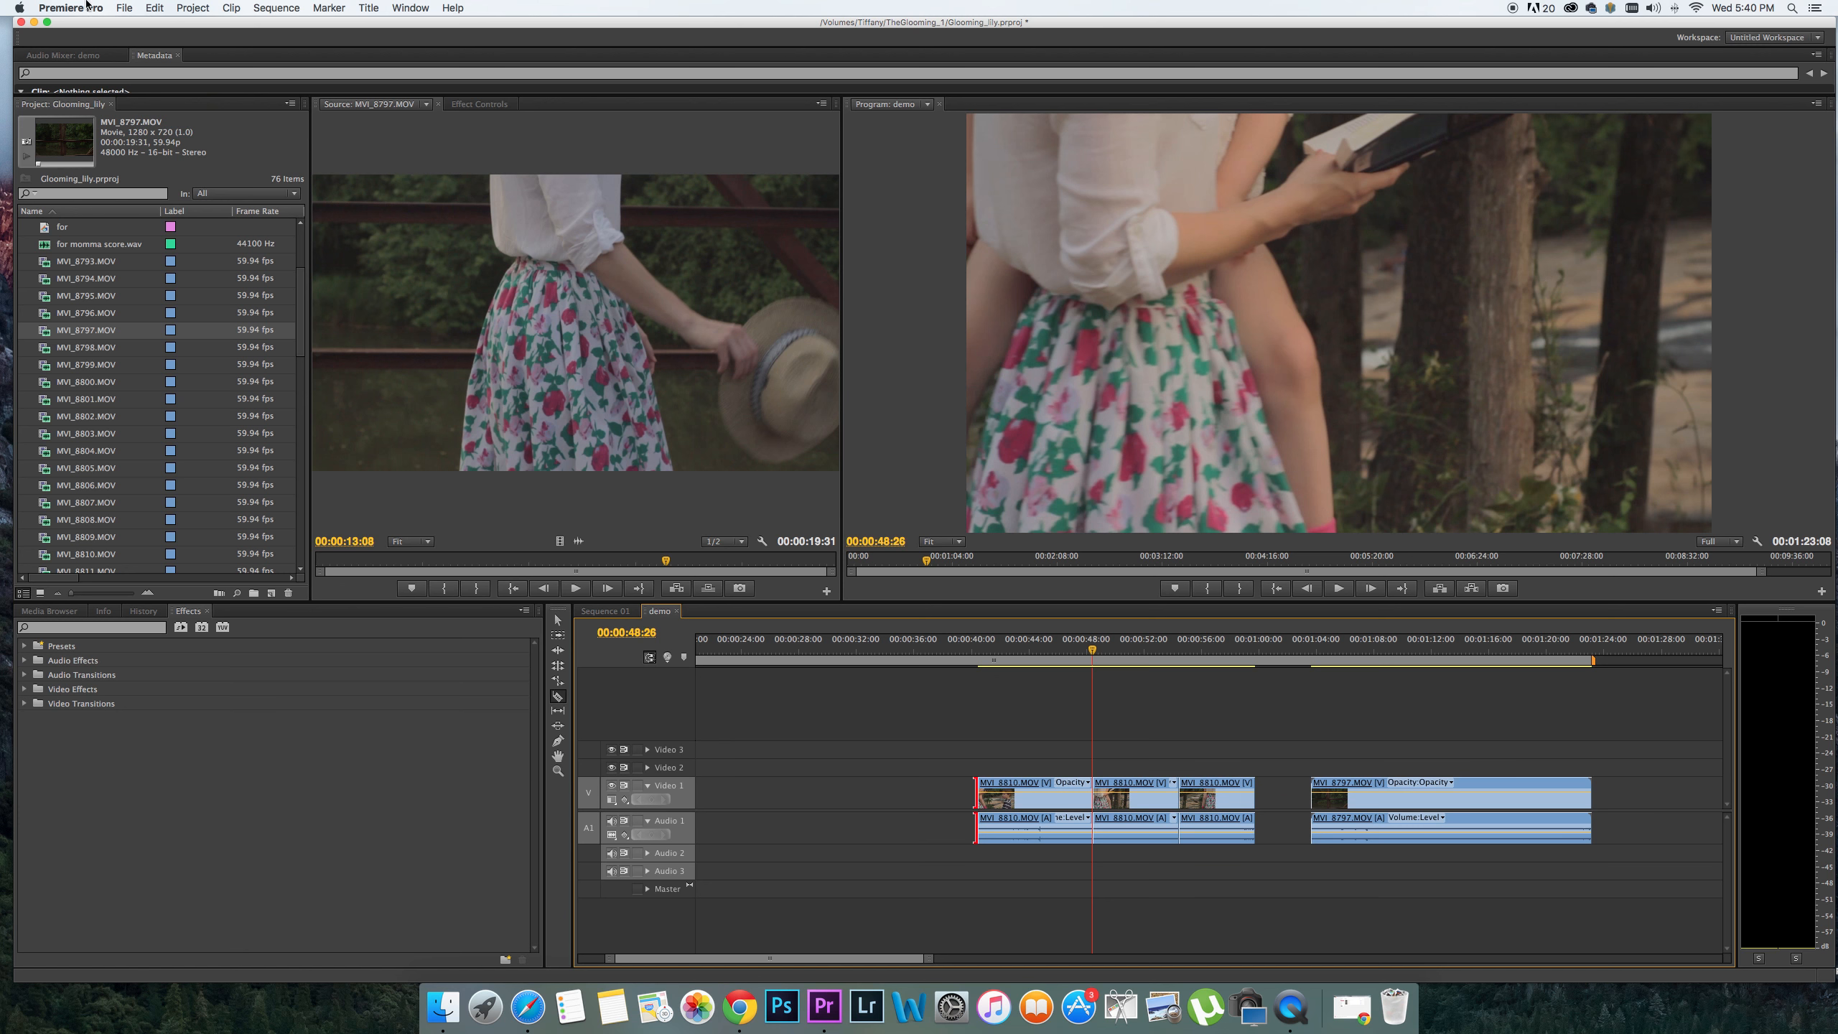
{"action": "left_click", "coordinate": [153, 7]}
{"action": "left_click", "coordinate": [158, 26]}
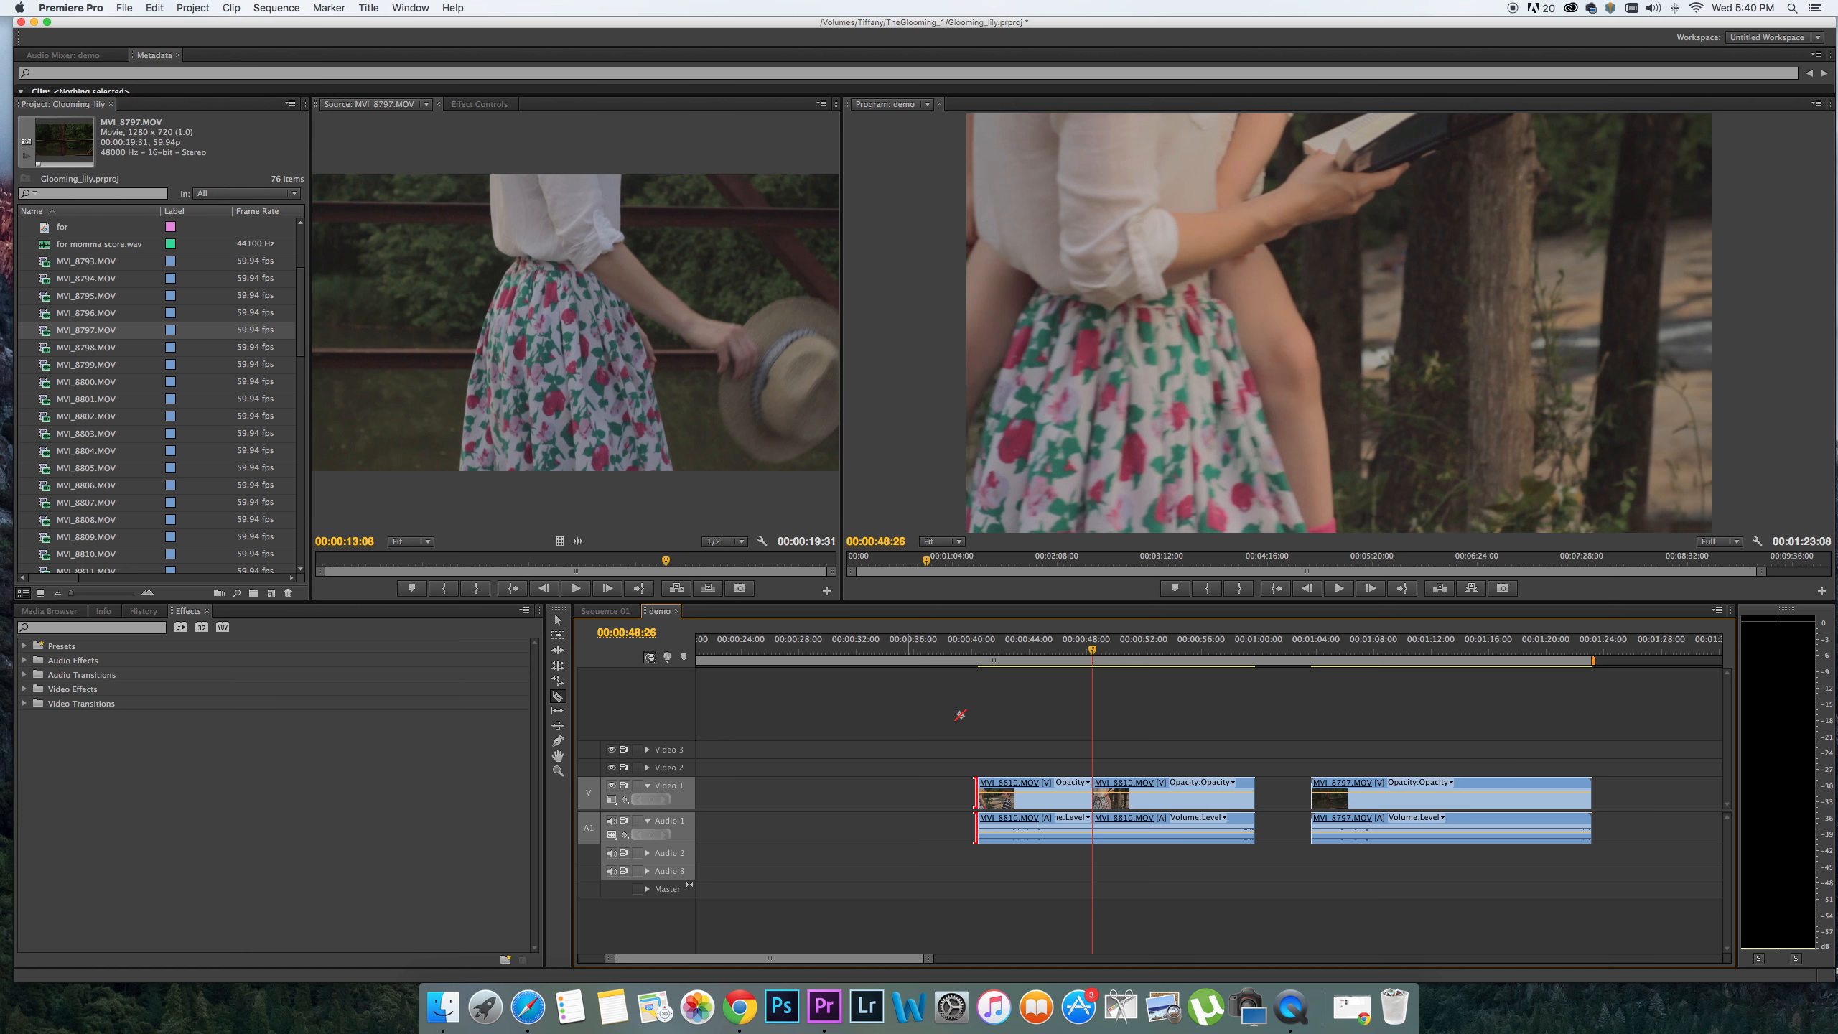
Move the first MVI_8810.MOV segment earlier on the timeline so it ends at about 00:00:40, leaving a gap before the second segment
{"action": "key", "text": "v"}
{"action": "left_click_drag", "start_coordinate": [1058, 795], "coordinate": [950, 799]}
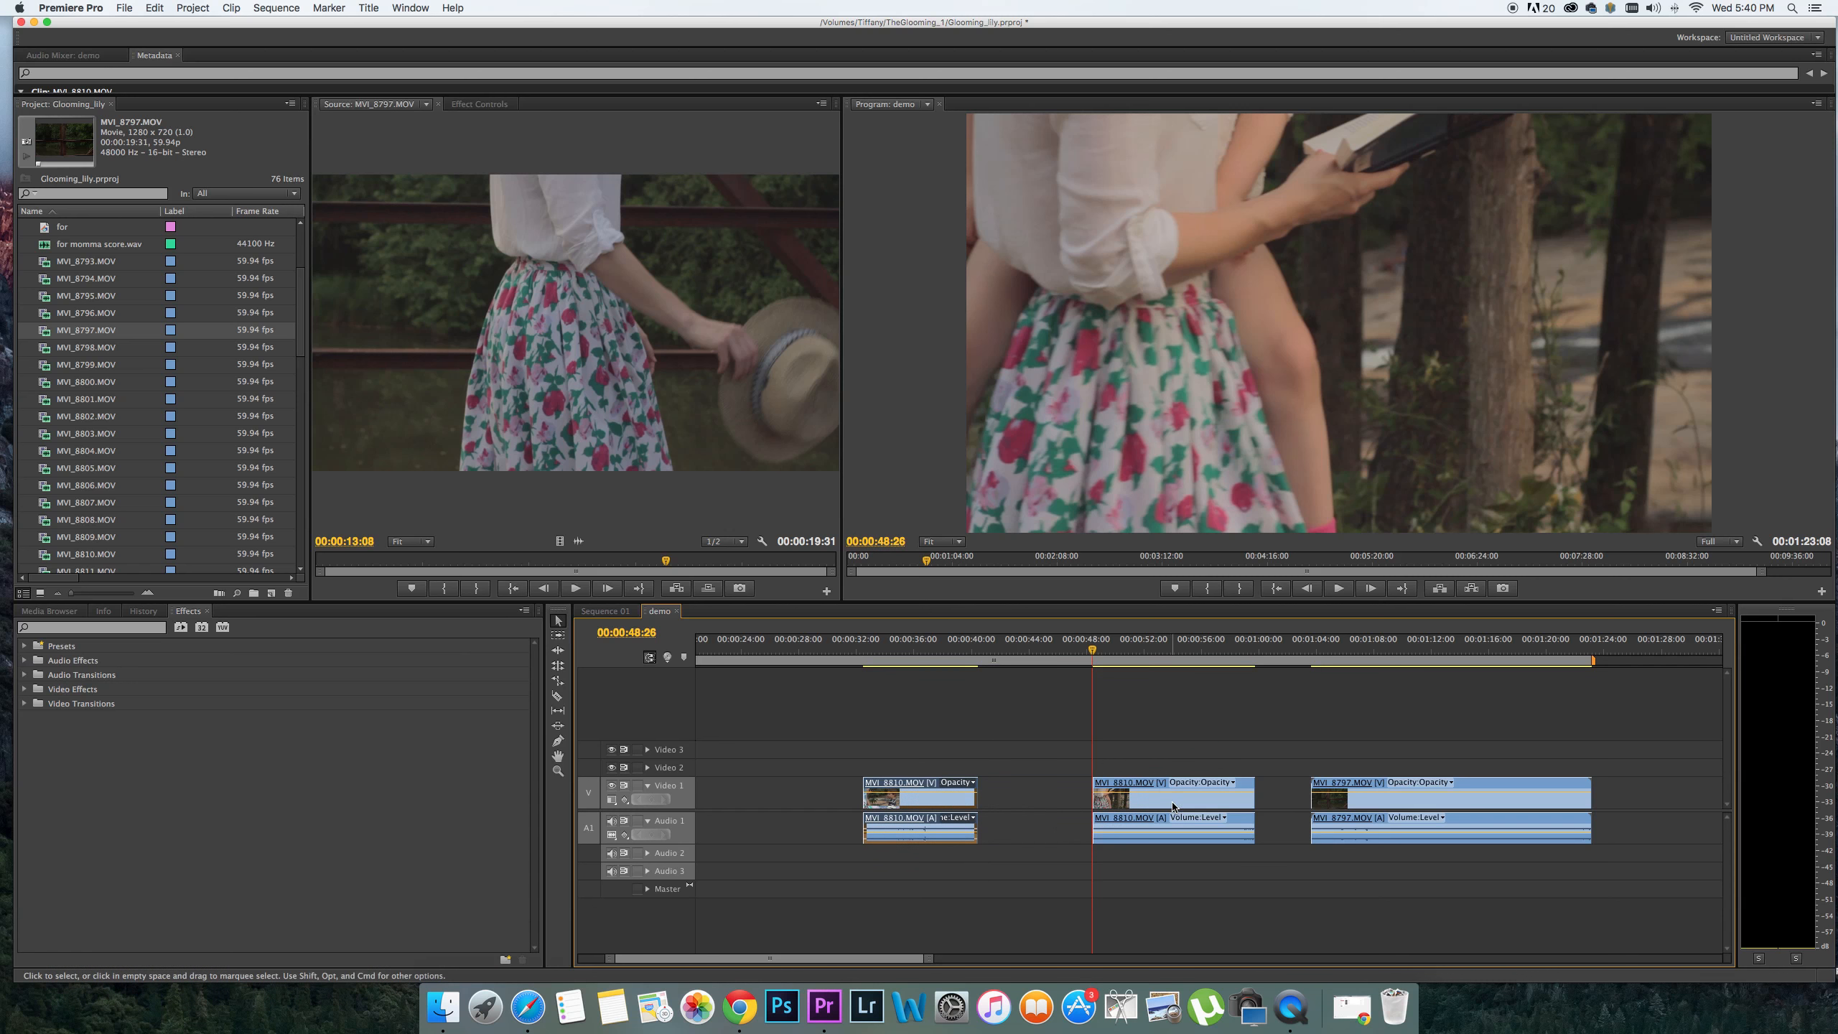
{"action": "left_click", "coordinate": [1156, 744]}
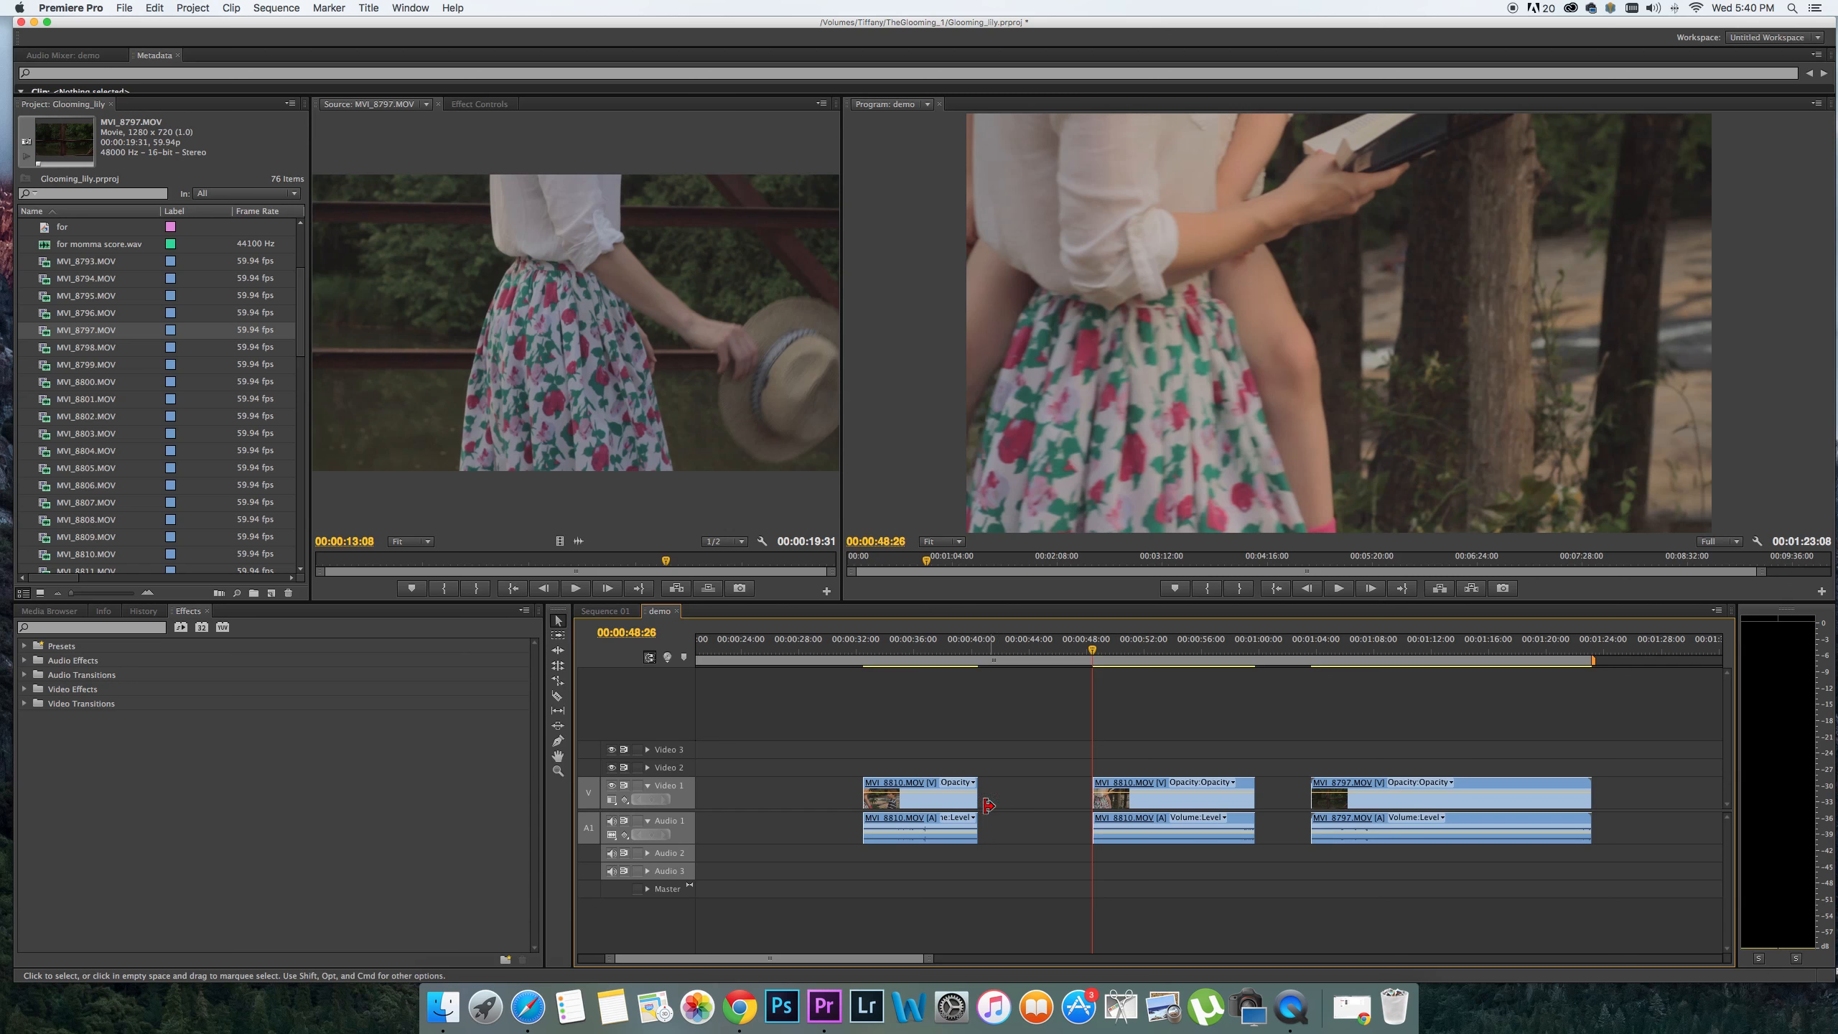
Unlink the first MVI_8810.MOV segment's video and audio, and shorten only the end of its audio
{"action": "right_click", "coordinate": [942, 802]}
{"action": "left_click", "coordinate": [970, 588]}
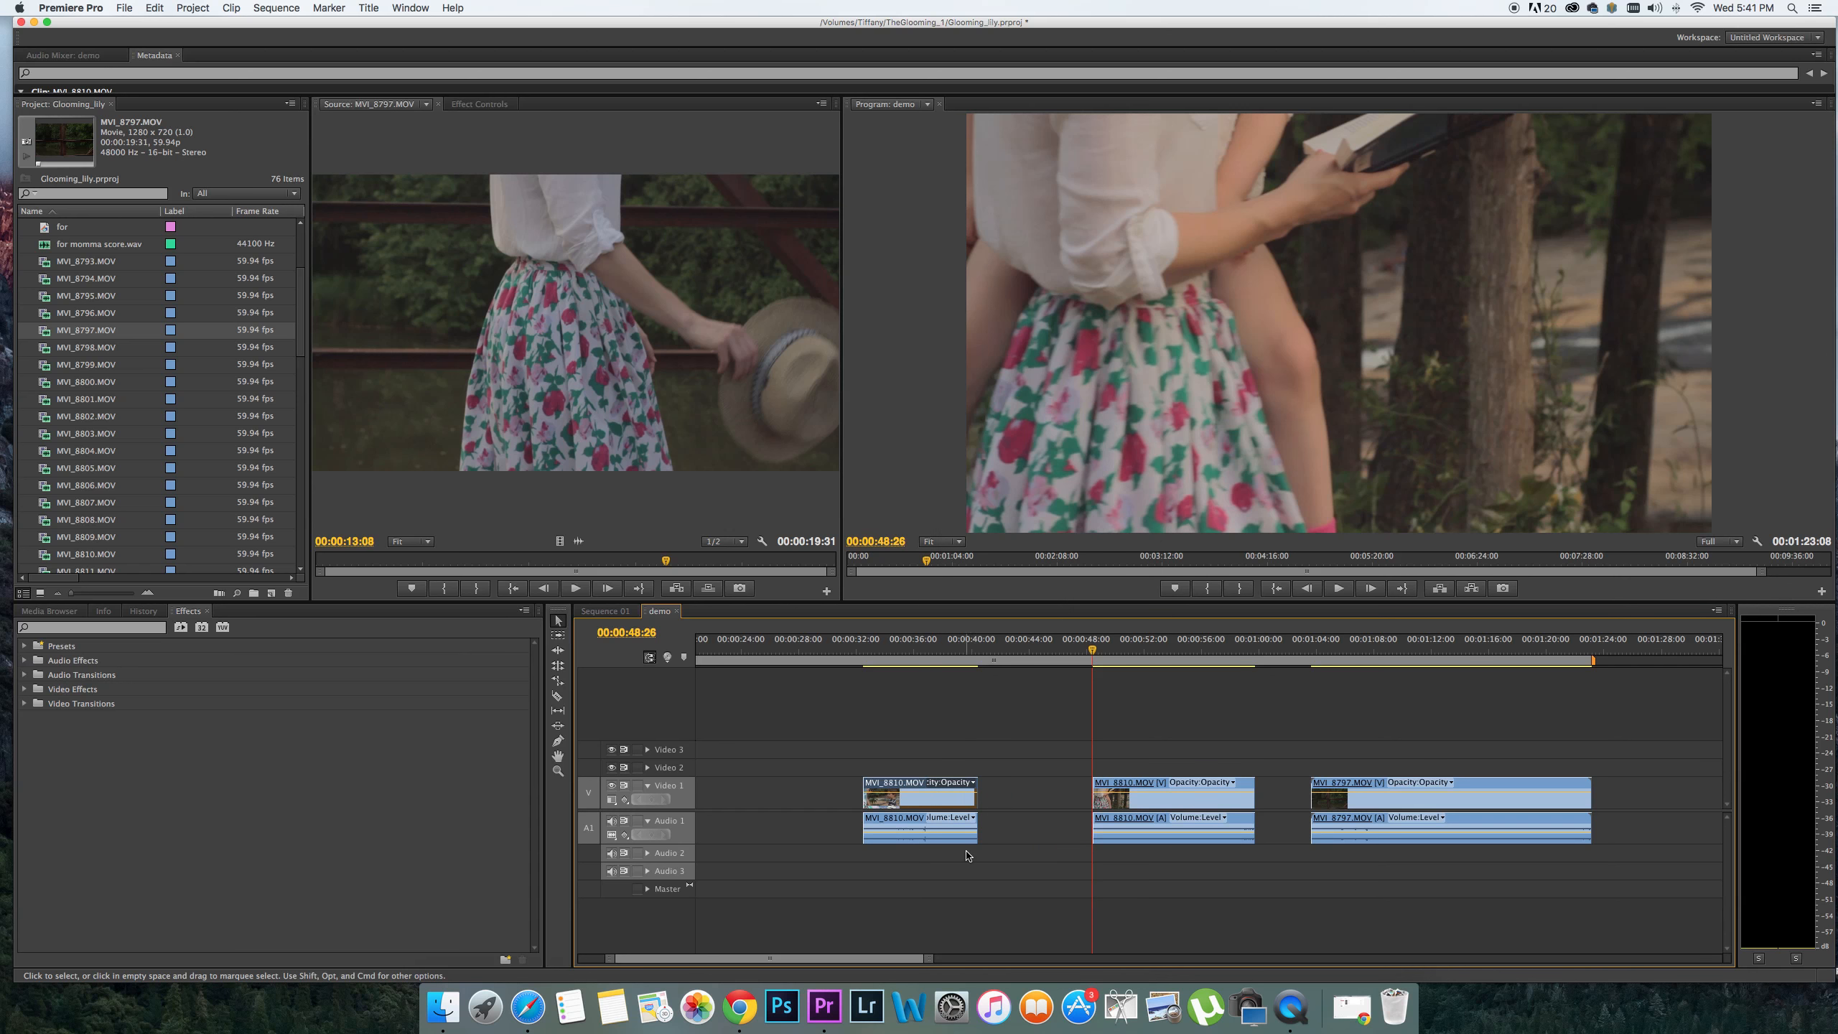
{"action": "left_click", "coordinate": [947, 833]}
{"action": "key", "text": "Delete"}
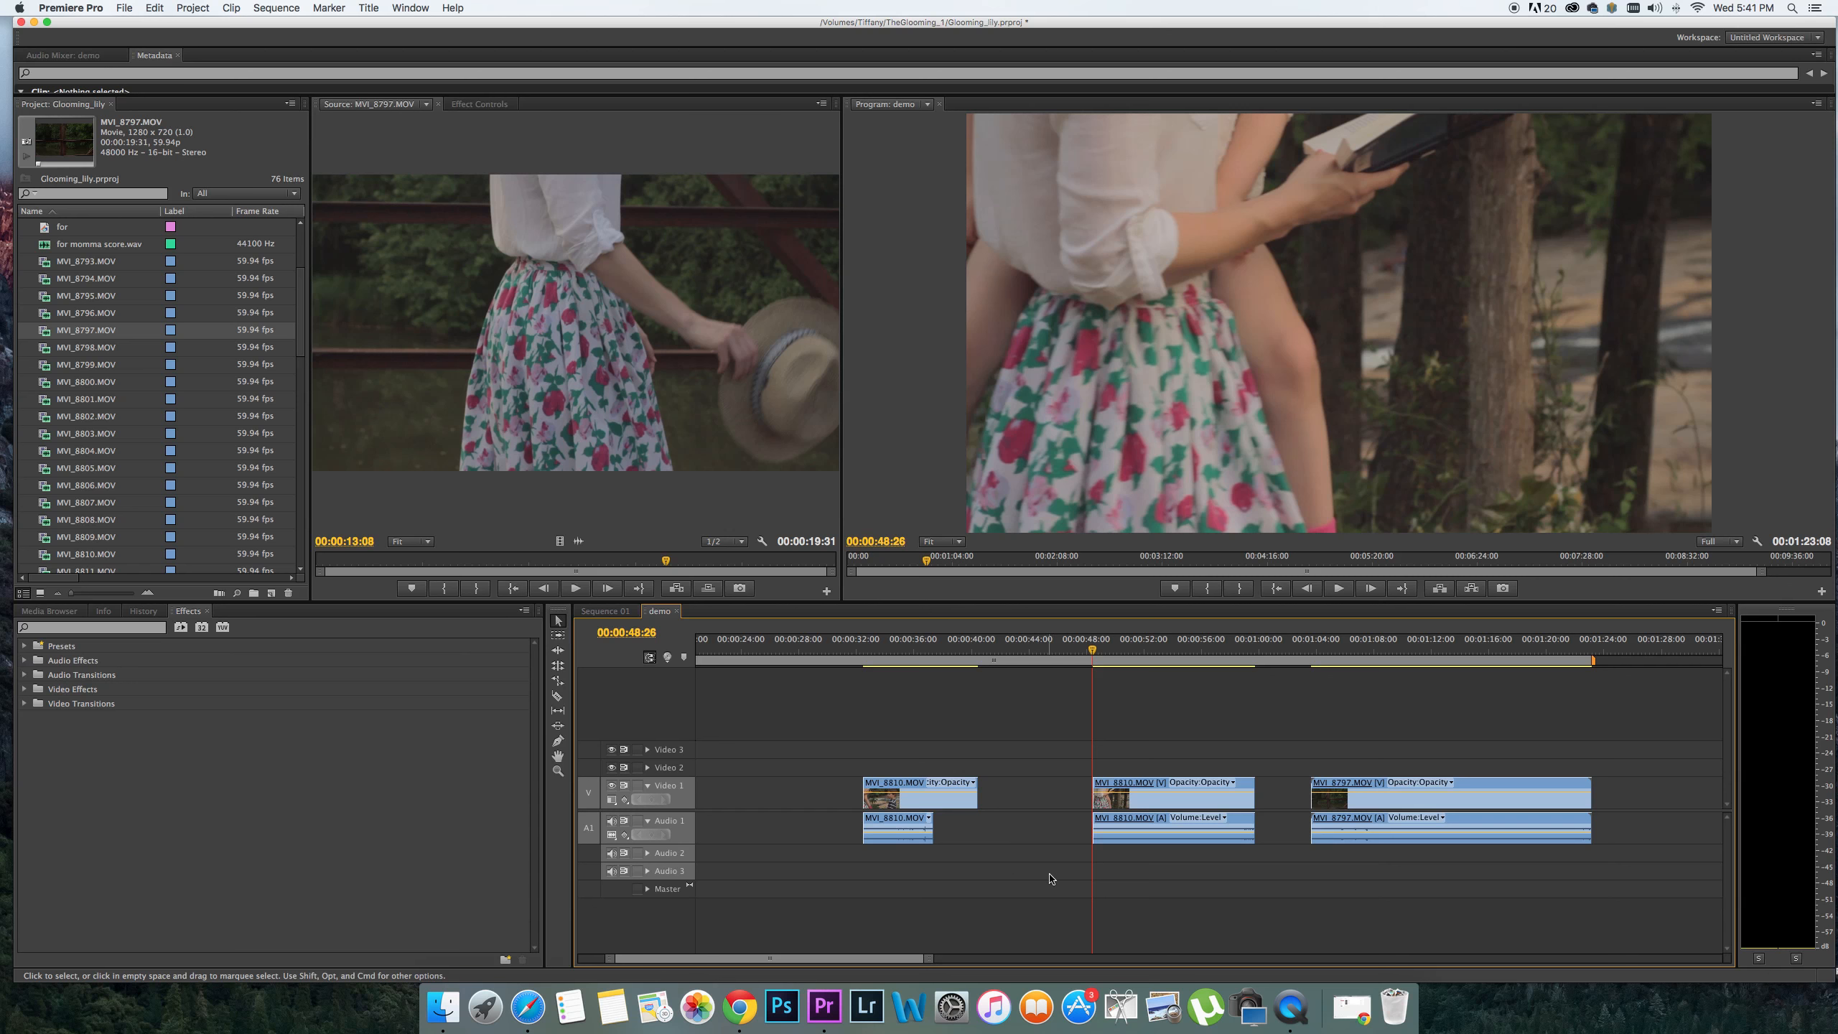
Link the shortened audio and the video of the first MVI_8810.MOV segment together again
{"action": "left_click_drag", "start_coordinate": [859, 735], "coordinate": [910, 826]}
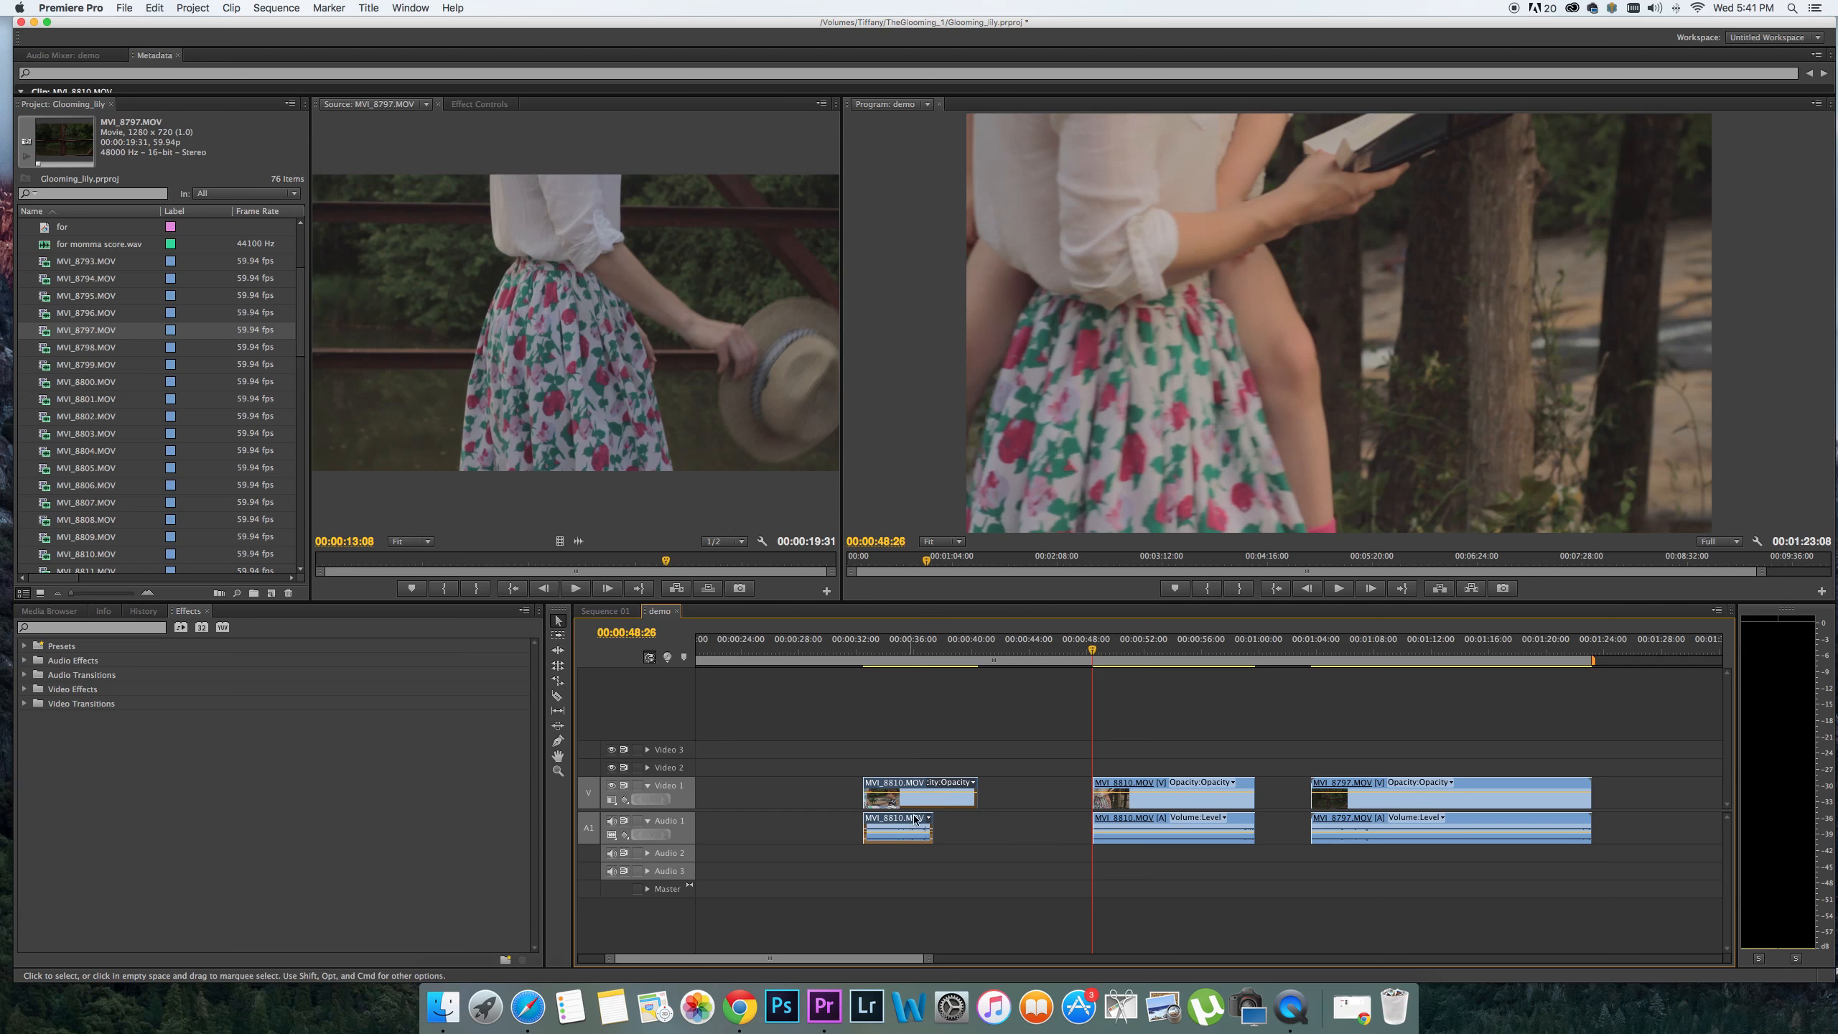
{"action": "right_click", "coordinate": [919, 804]}
{"action": "left_click", "coordinate": [962, 611]}
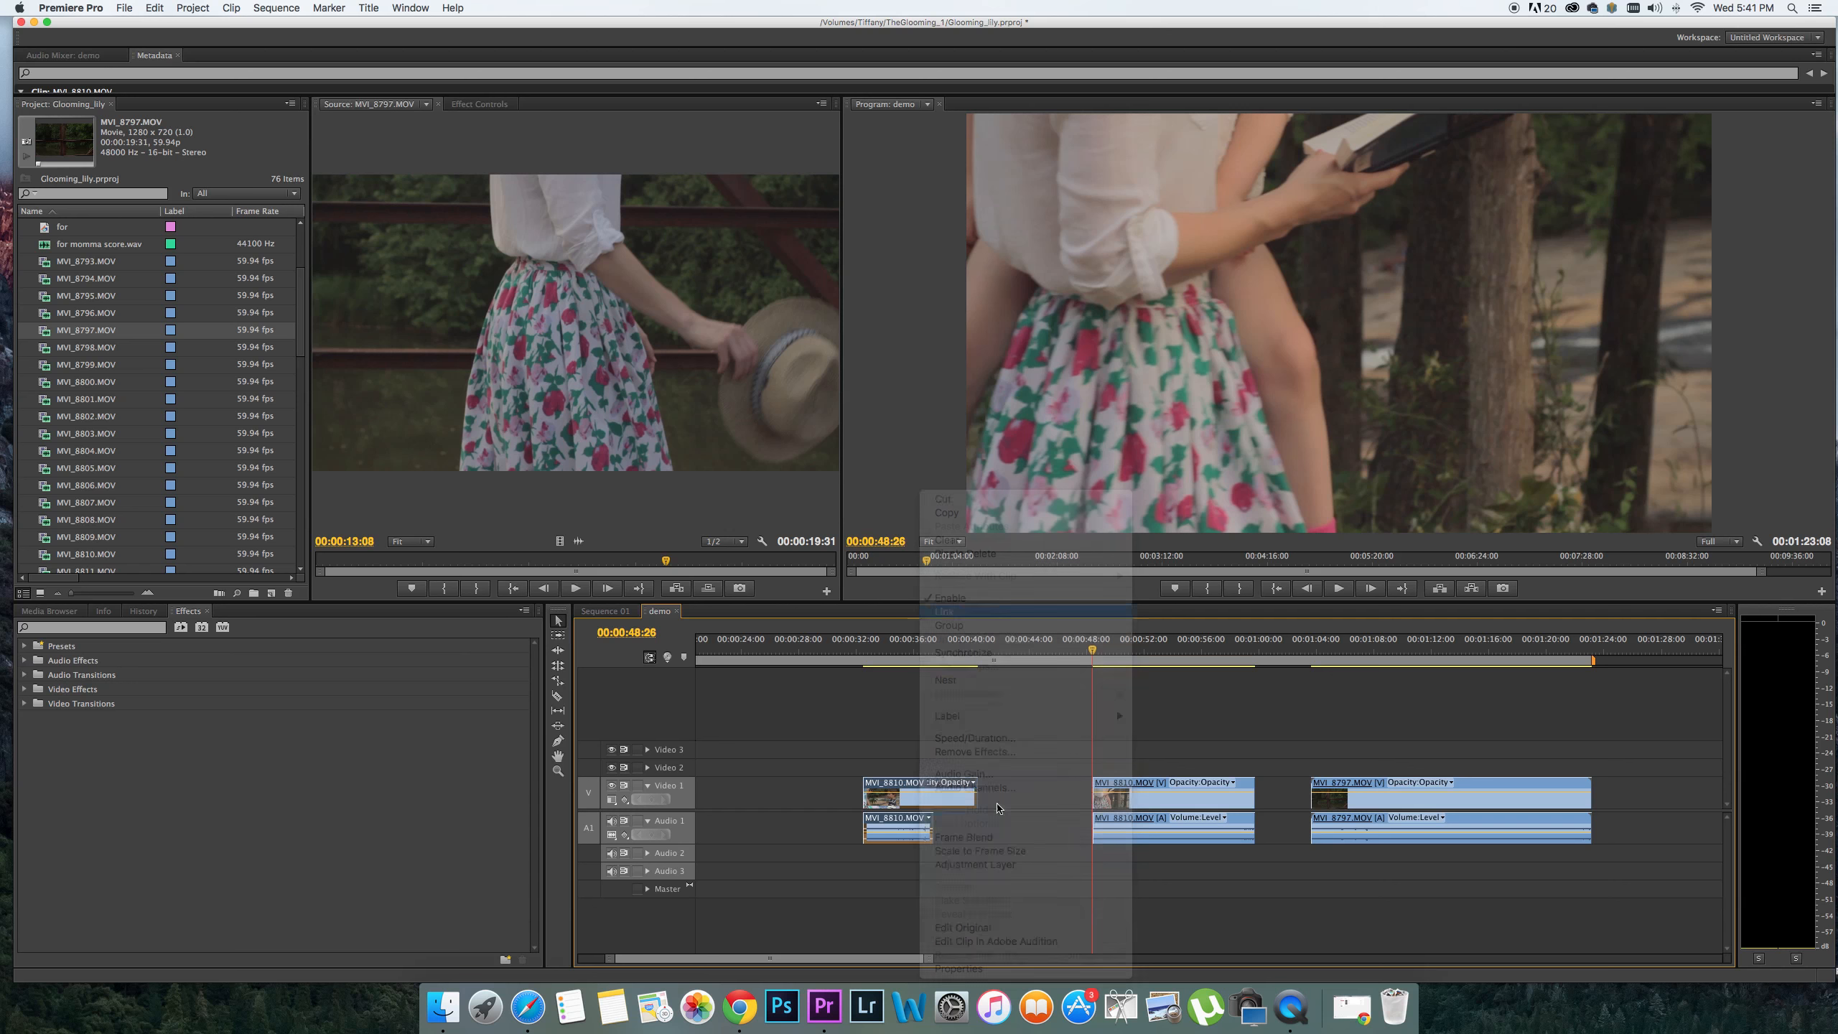
{"action": "left_click", "coordinate": [1013, 792]}
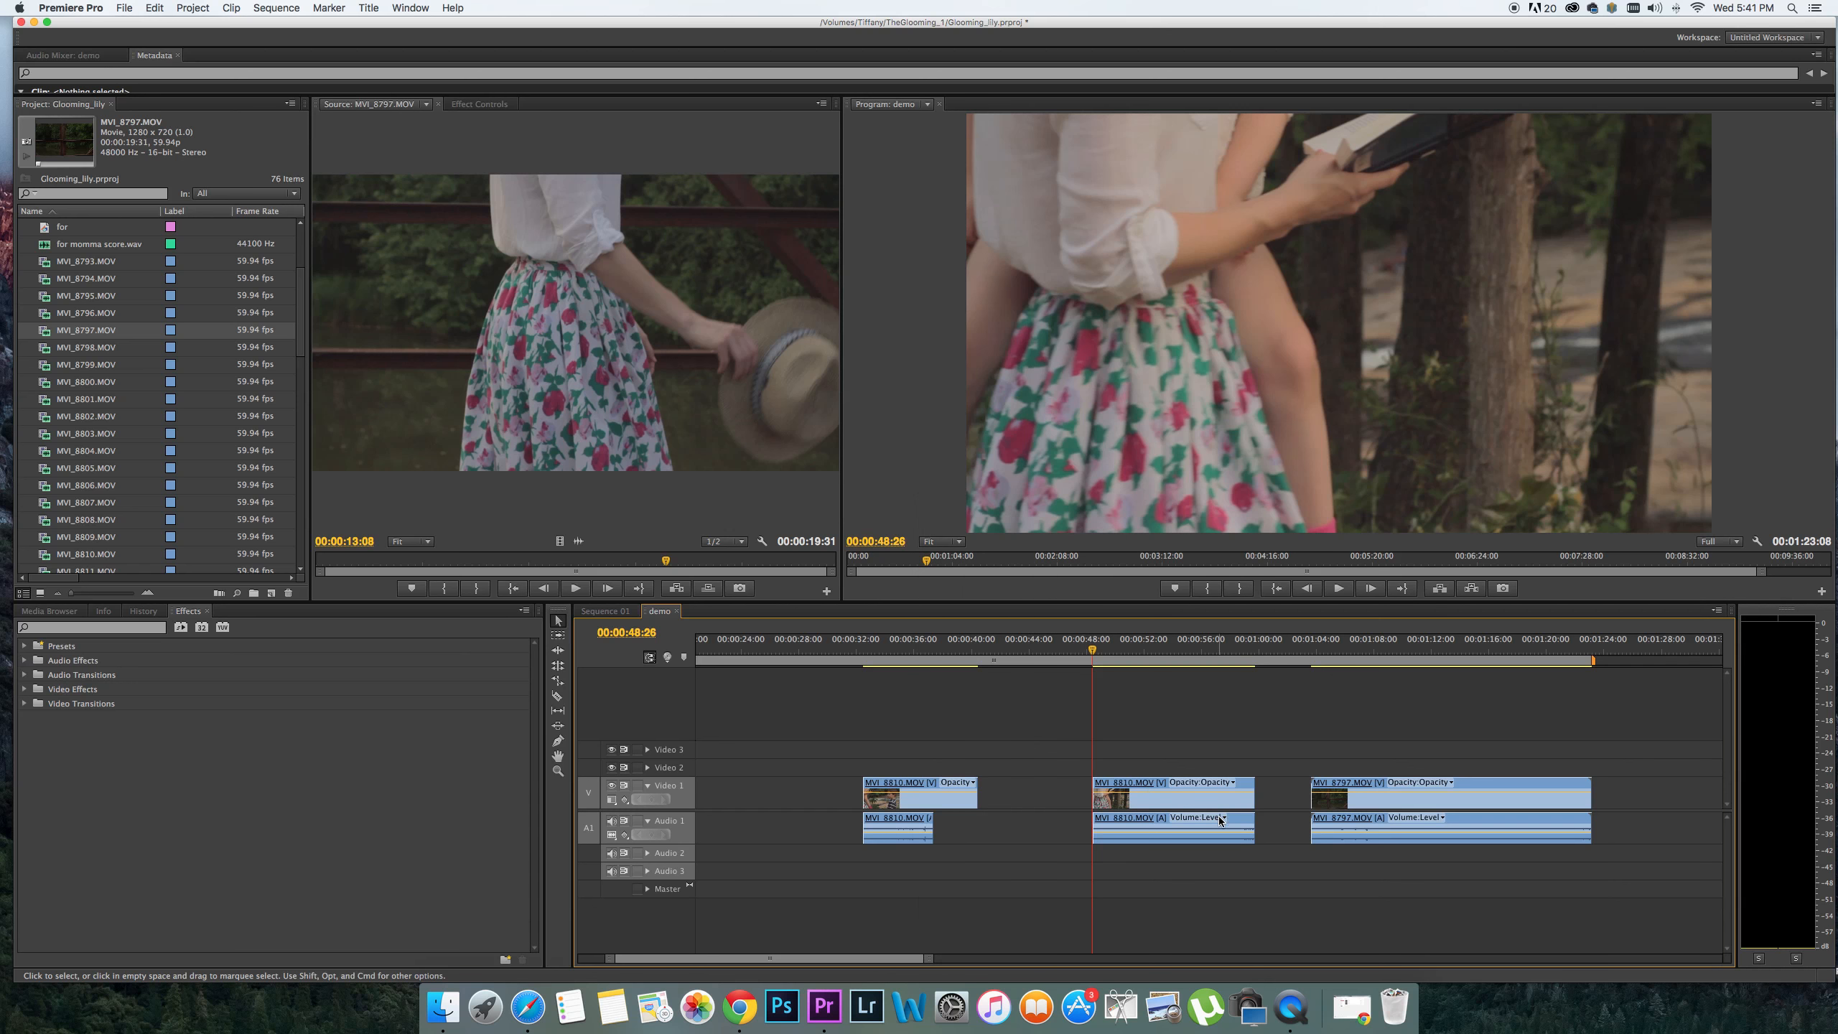
Split the MVI_8797.MOV clip in two at 00:01:15:31
{"action": "left_click_drag", "start_coordinate": [962, 662], "coordinate": [979, 660]}
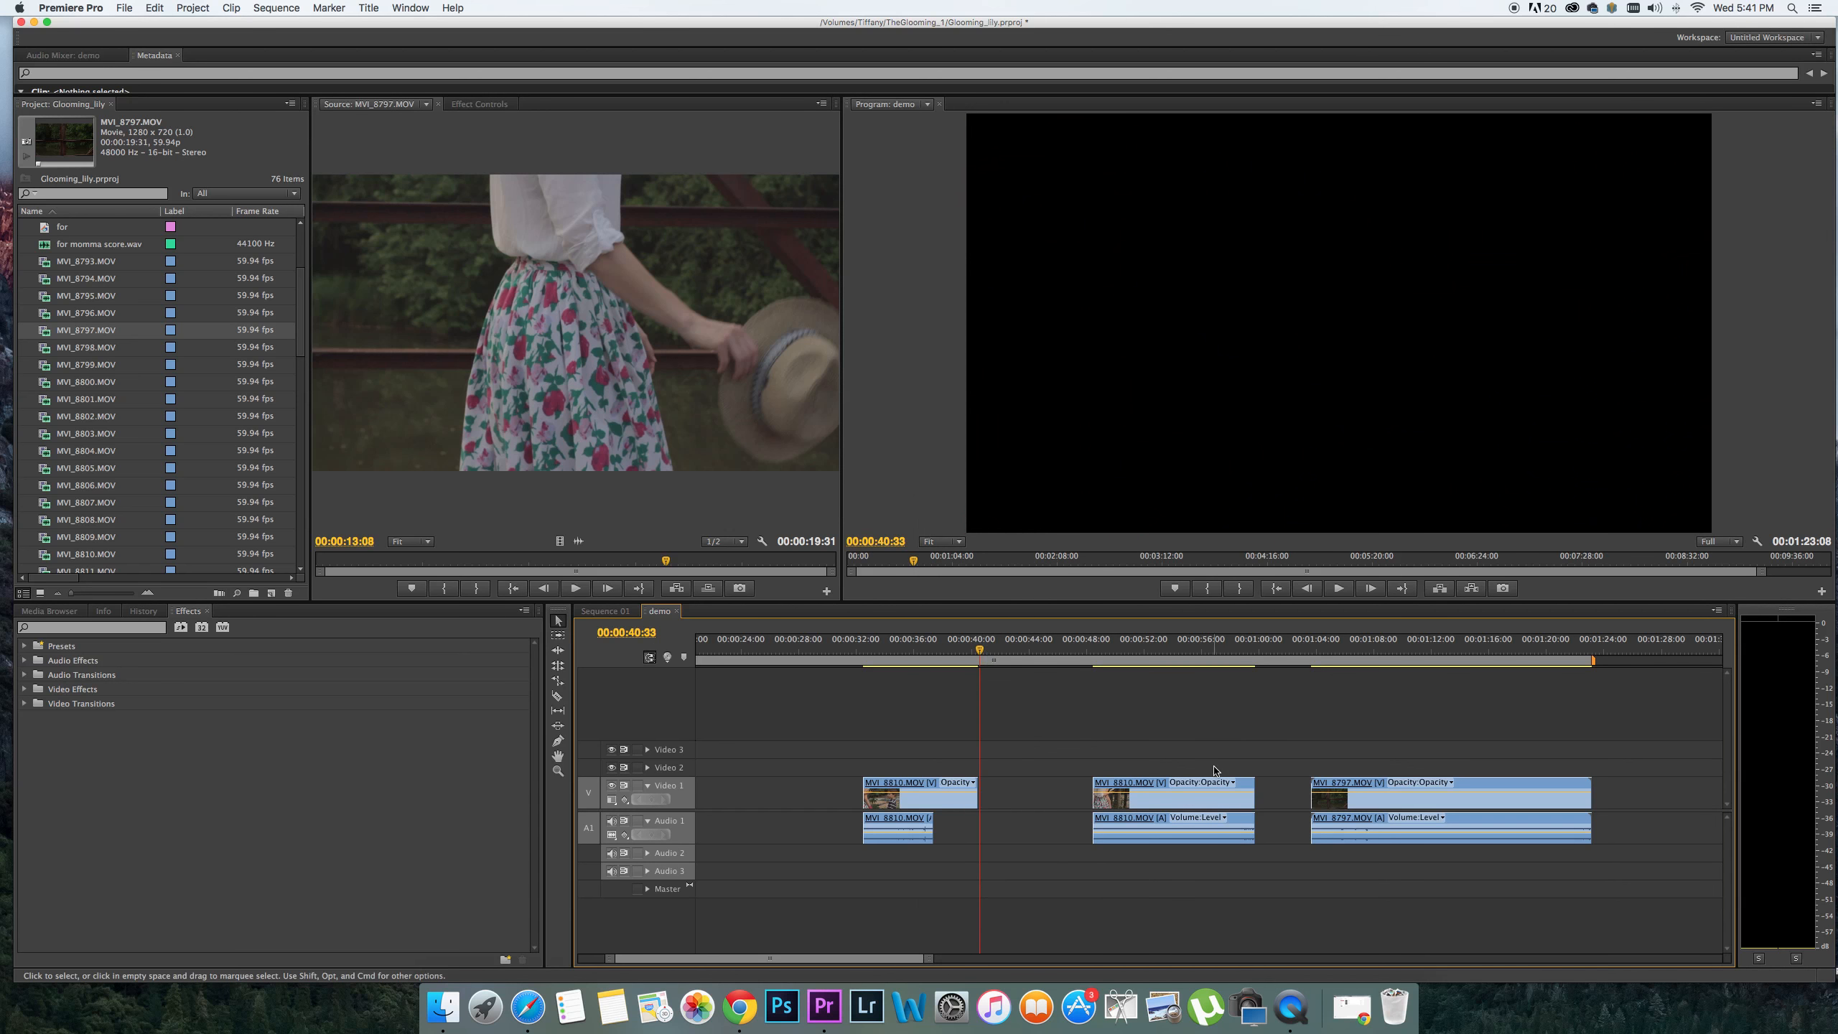
{"action": "scroll", "coordinate": [1342, 764], "scroll_direction": "right", "scroll_amount": 2}
{"action": "left_click", "coordinate": [1260, 655]}
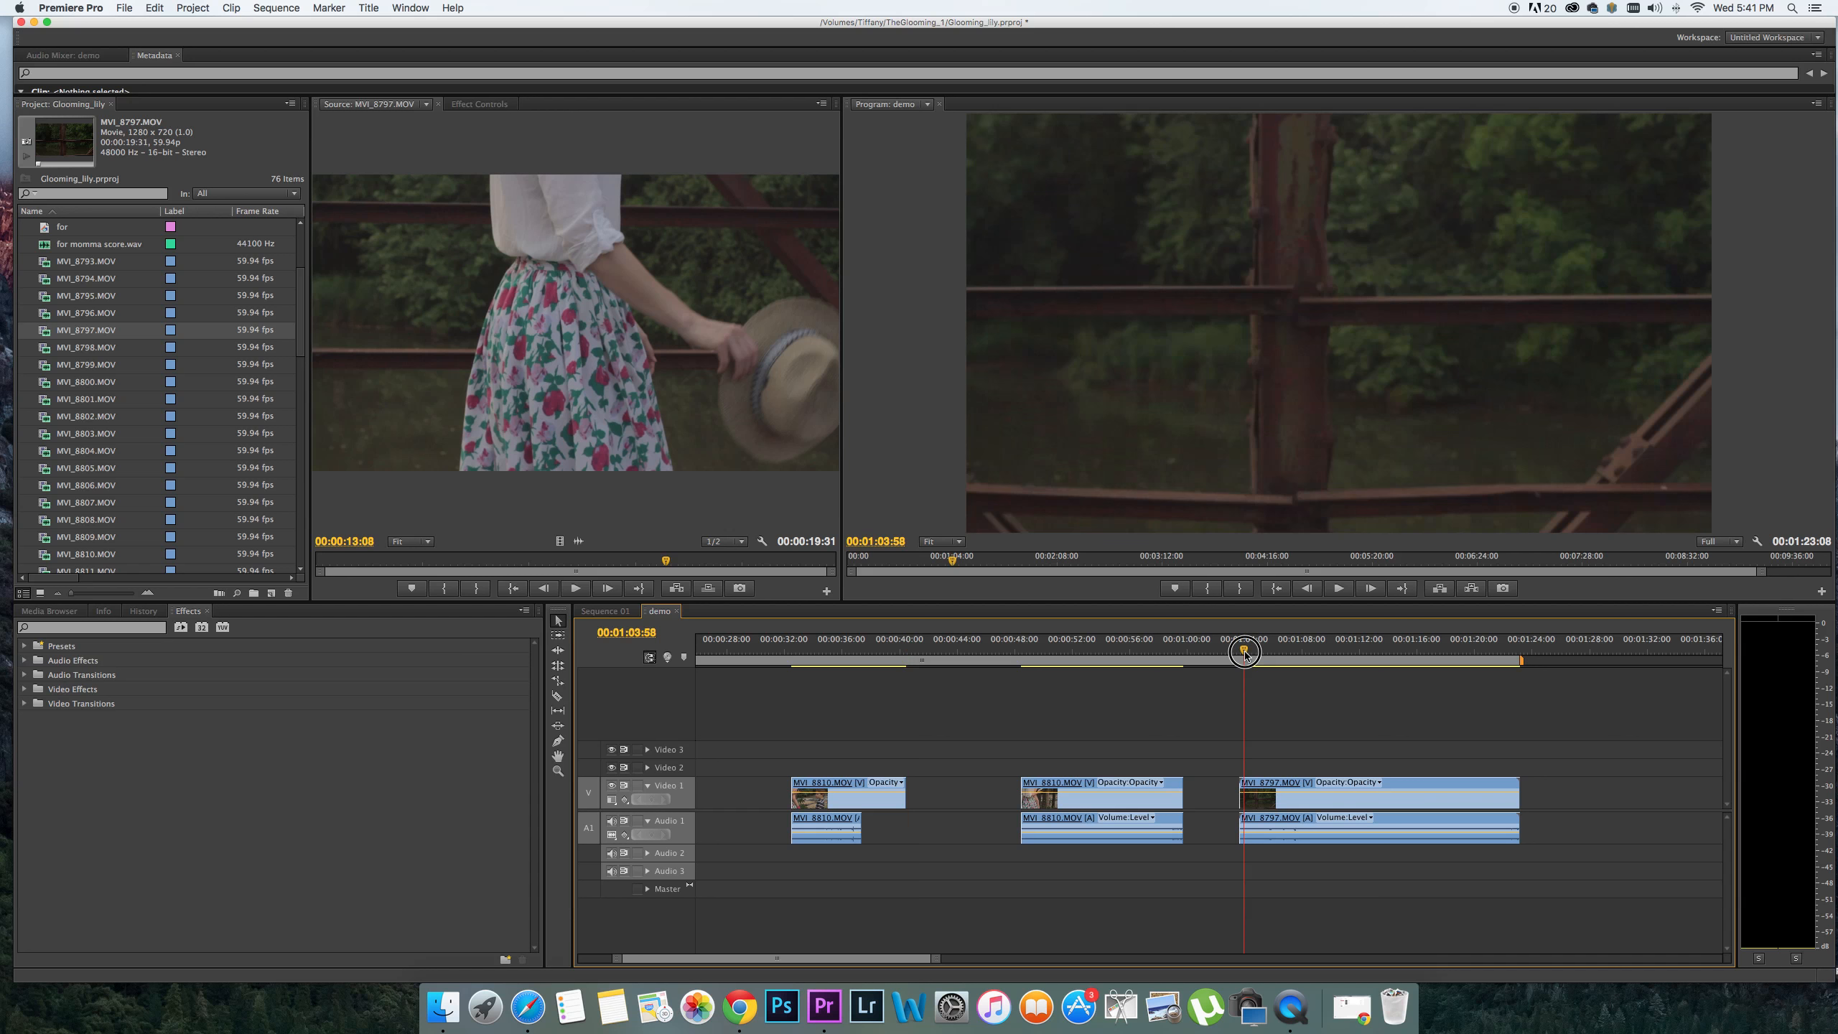
{"action": "left_click_drag", "start_coordinate": [1262, 656], "coordinate": [1409, 664]}
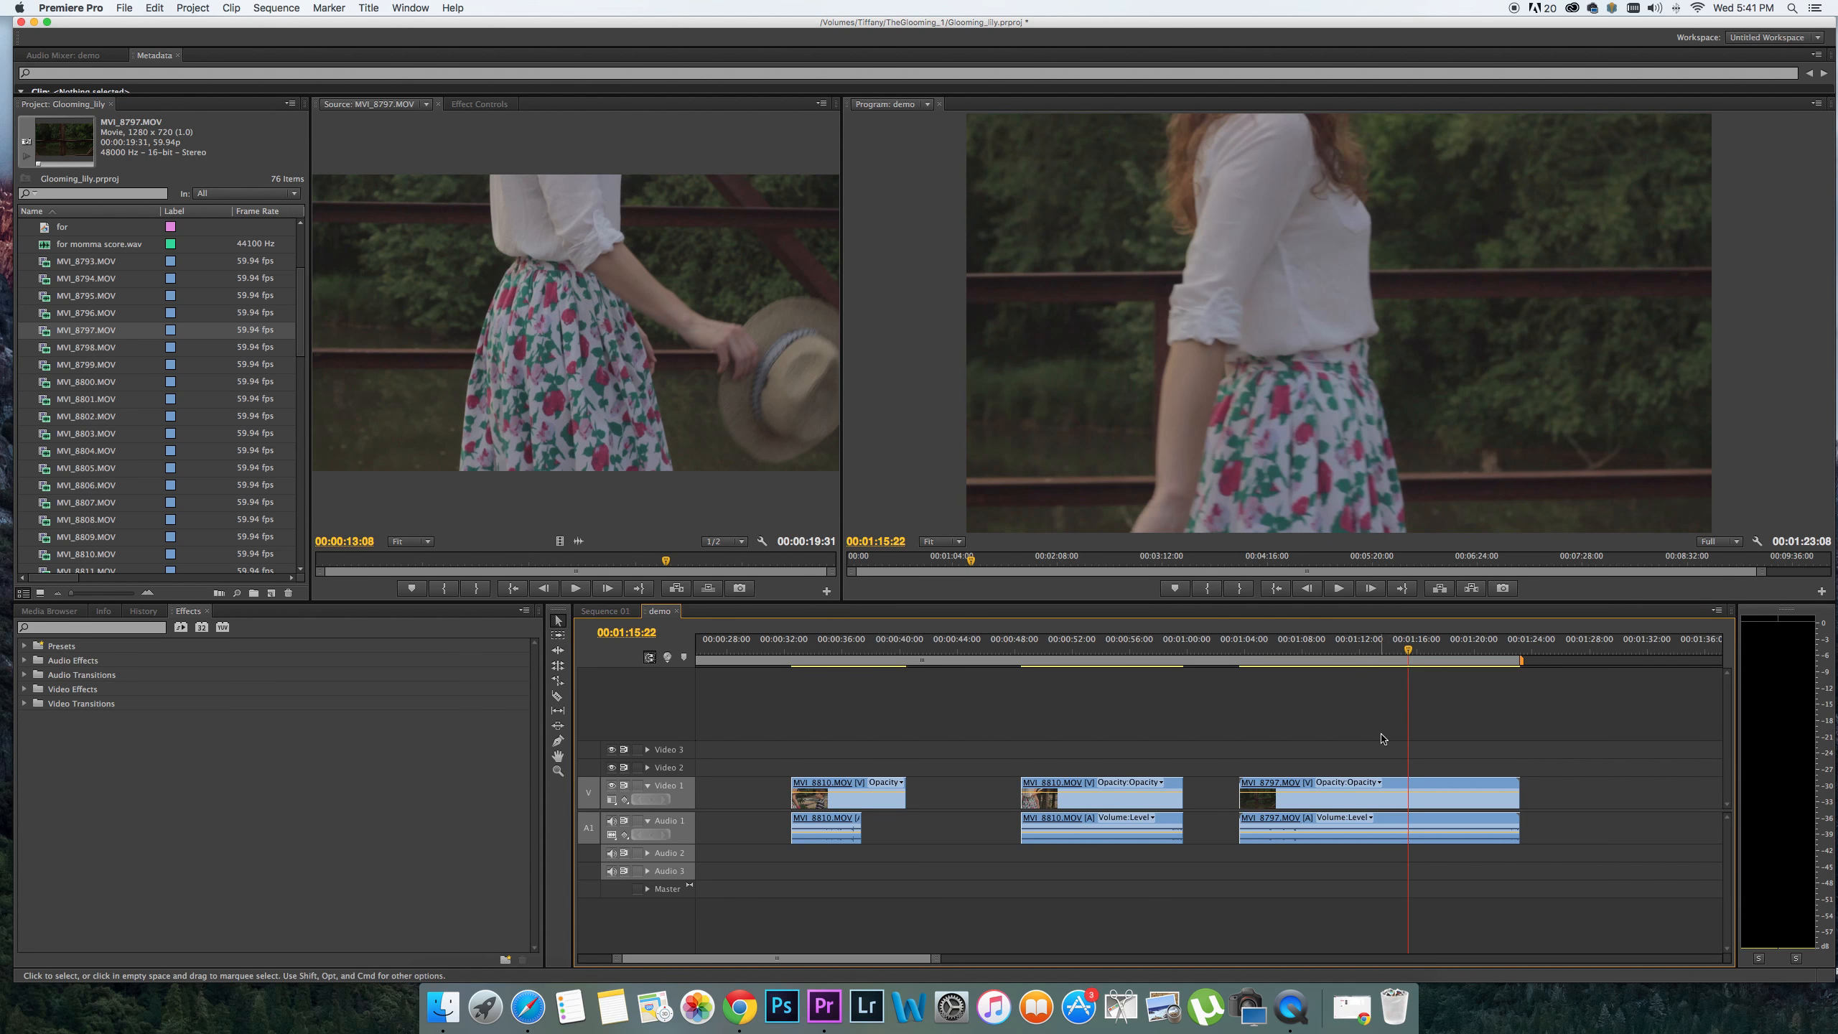
{"action": "left_click", "coordinate": [1409, 653]}
{"action": "left_click_drag", "start_coordinate": [1409, 652], "coordinate": [1411, 654]}
{"action": "key", "text": "c"}
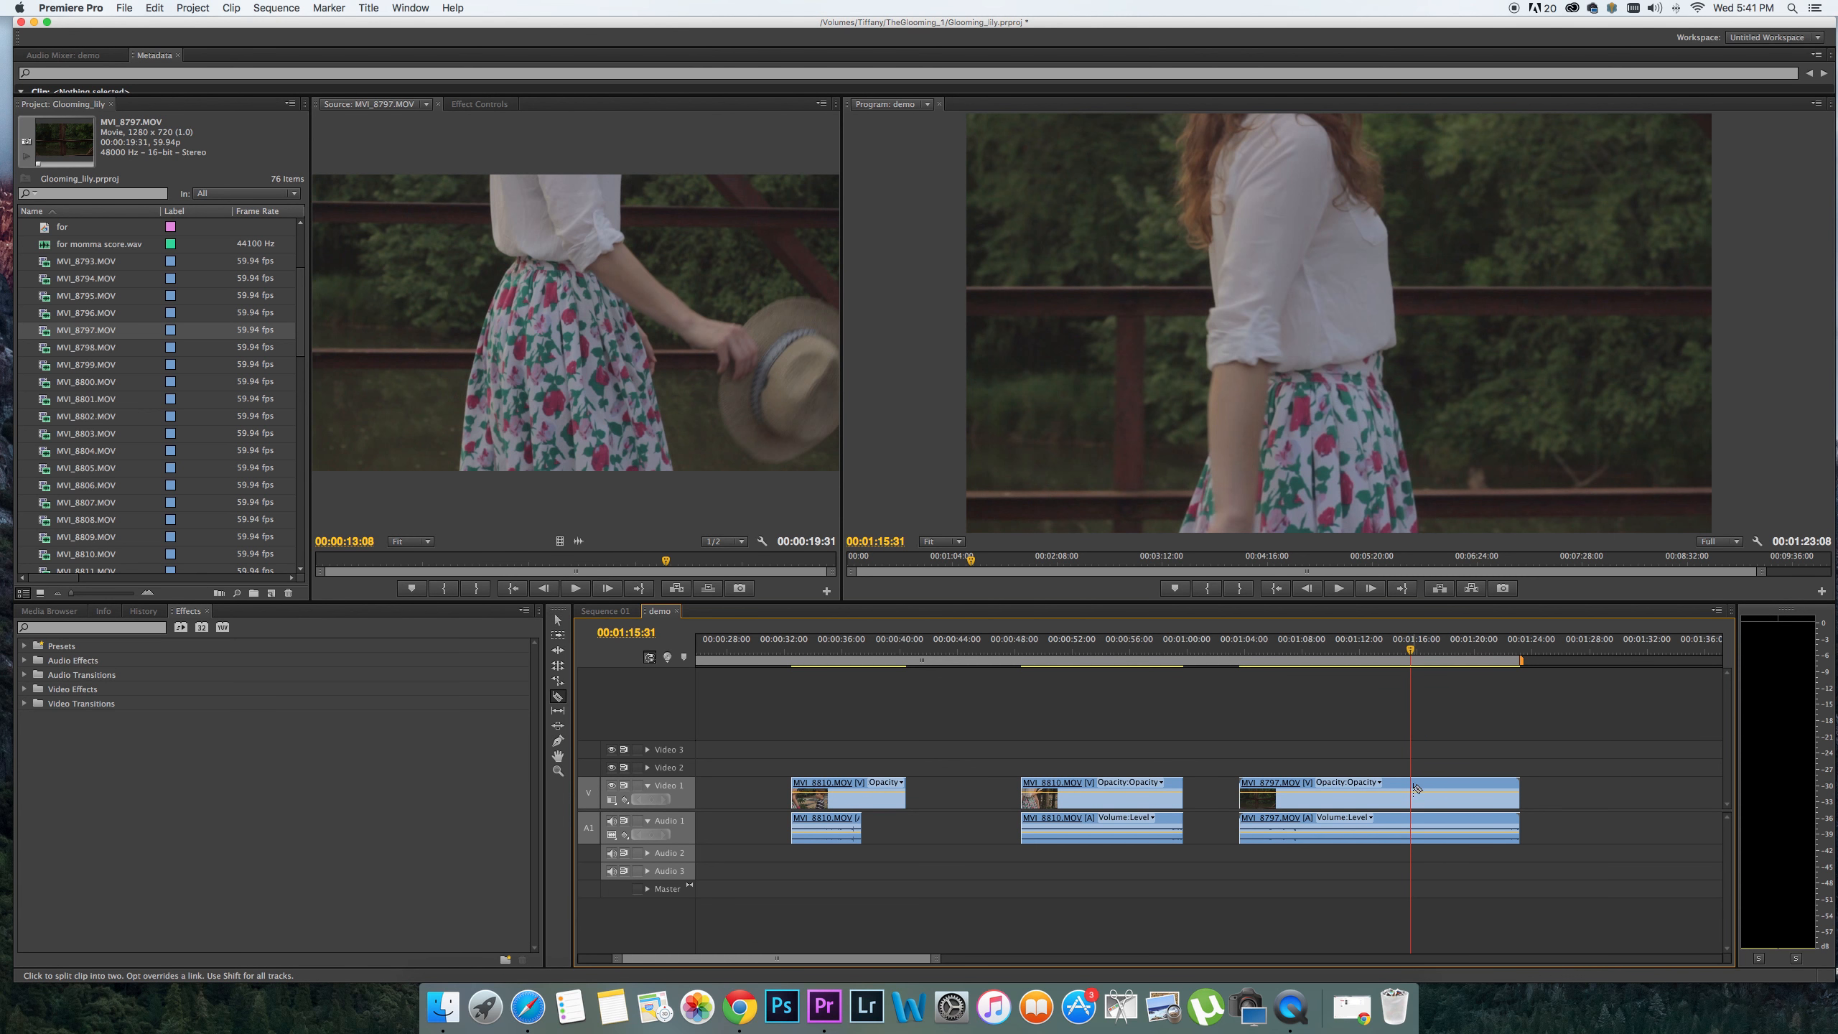
{"action": "left_click", "coordinate": [1412, 807]}
{"action": "key", "text": "v"}
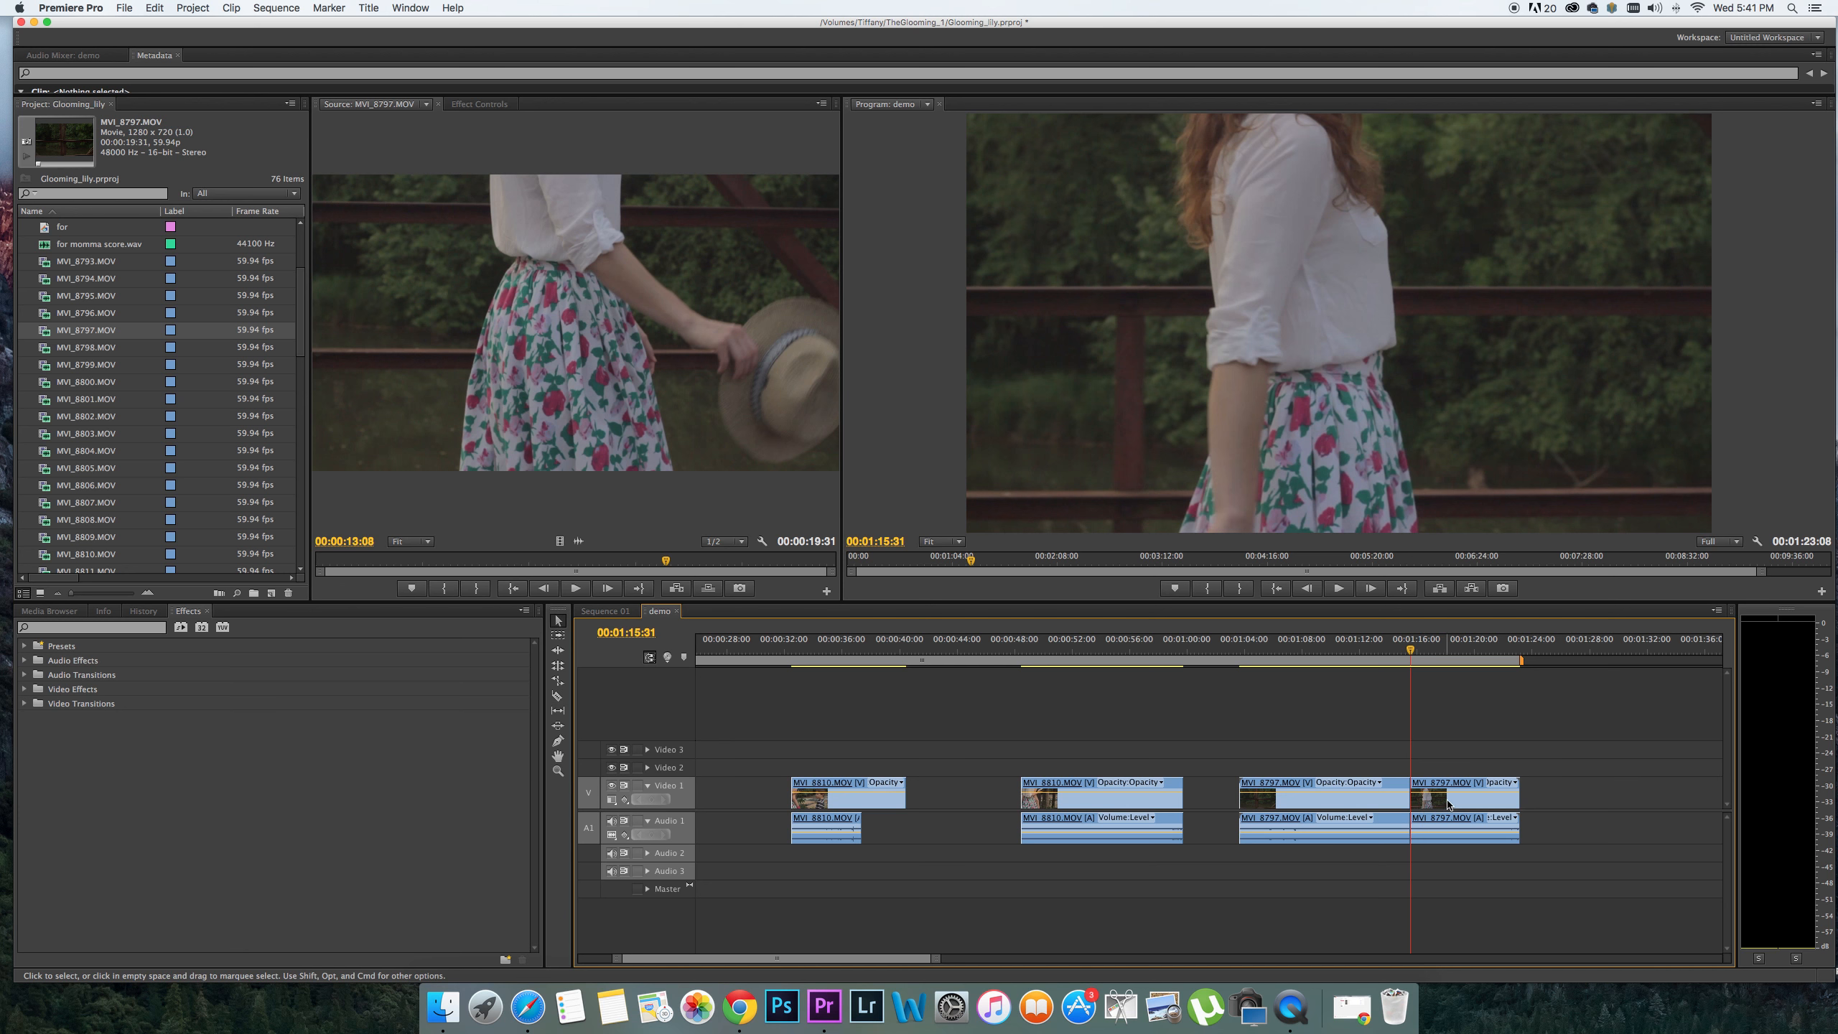
Move the second MVI_8797.MOV segment into the gap directly after the first MVI_8810.MOV segment
{"action": "left_click_drag", "start_coordinate": [1476, 802], "coordinate": [977, 782]}
{"action": "scroll", "coordinate": [977, 782], "scroll_direction": "up", "scroll_amount": 1}
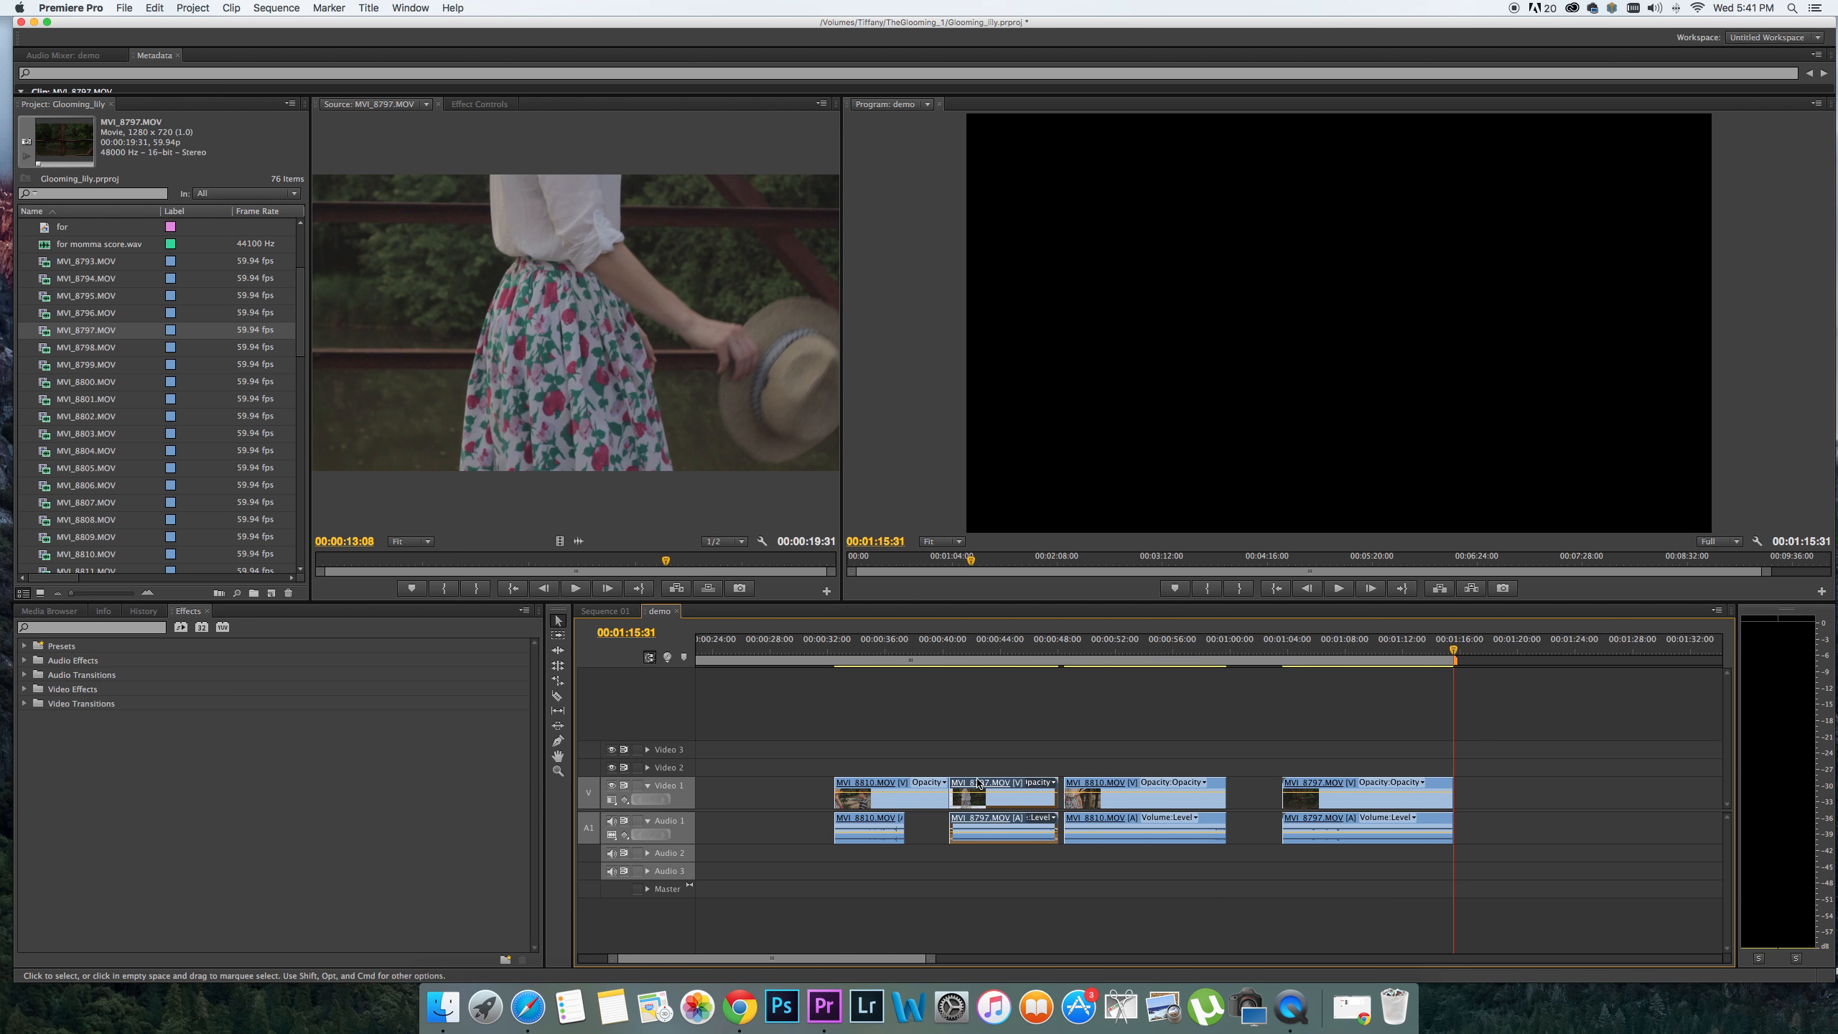
Play the sequence from 00:00:36:33 to check the cut from MVI_8810.MOV to the inserted MVI_8797.MOV segment
{"action": "left_click", "coordinate": [938, 670]}
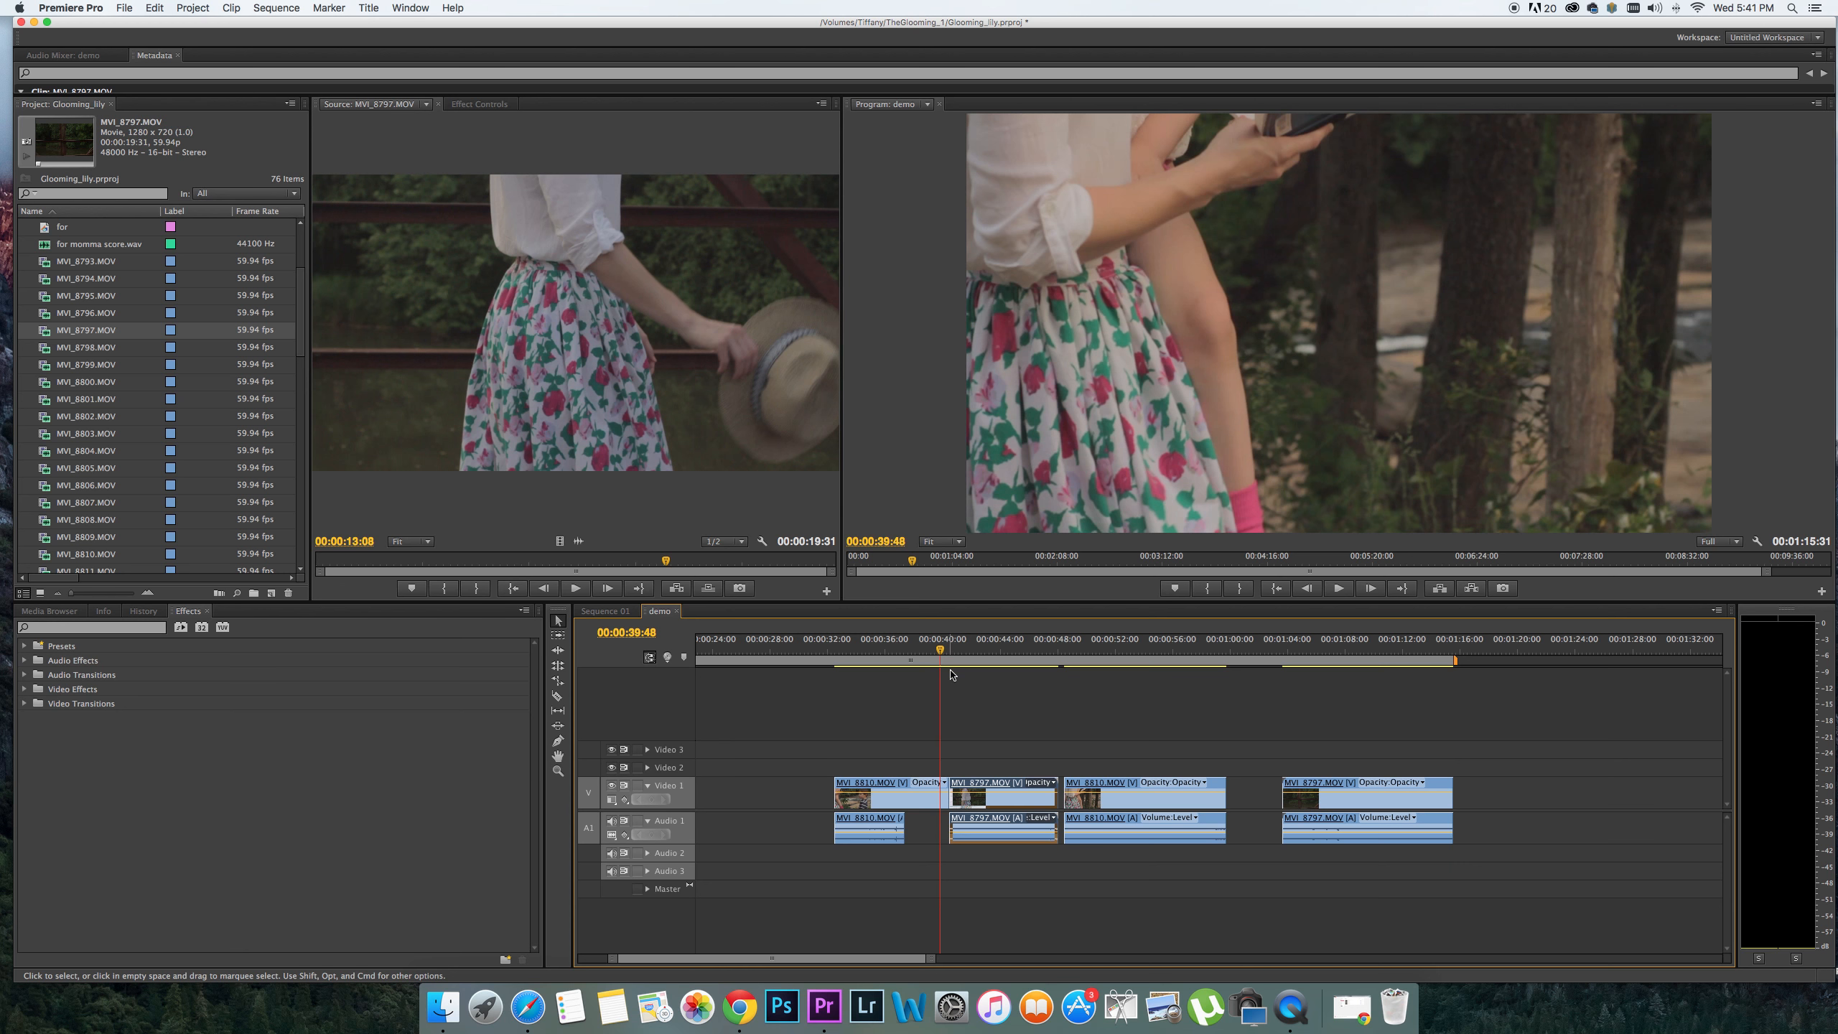
{"action": "key", "text": "="}
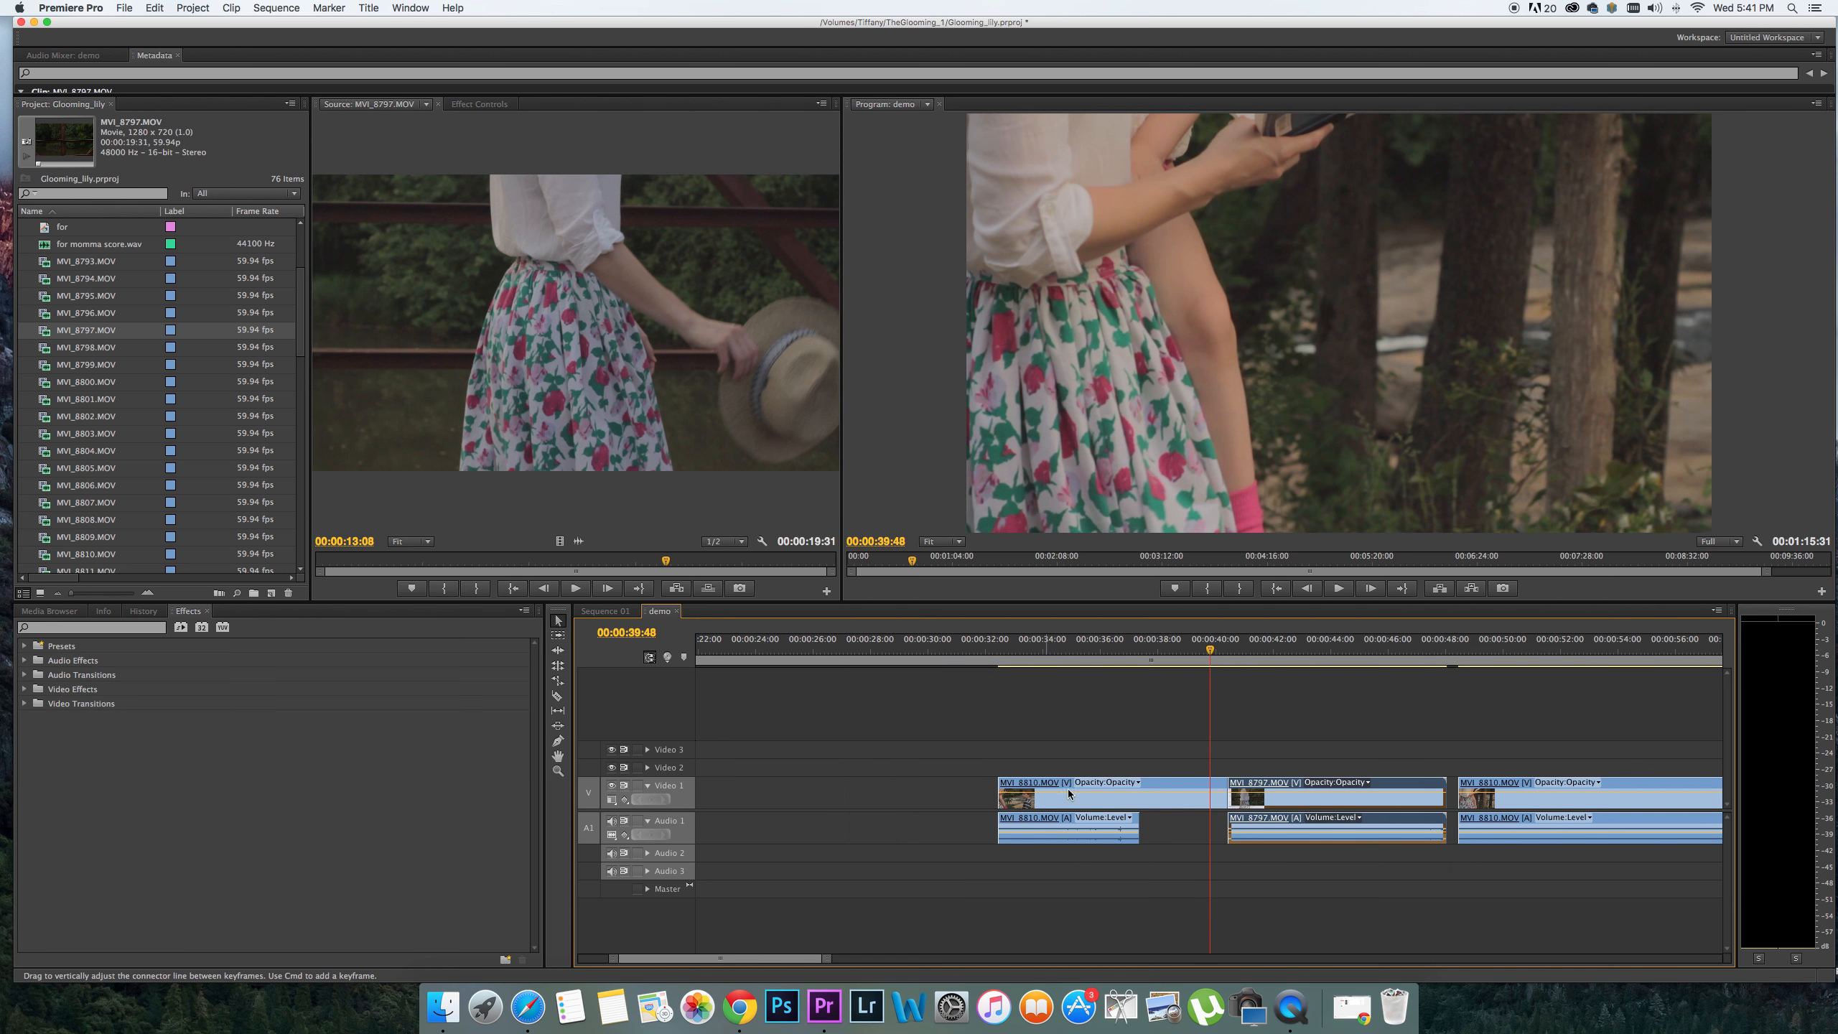
{"action": "scroll", "coordinate": [1069, 786], "scroll_direction": "down", "scroll_amount": 2}
{"action": "left_click", "coordinate": [981, 647]}
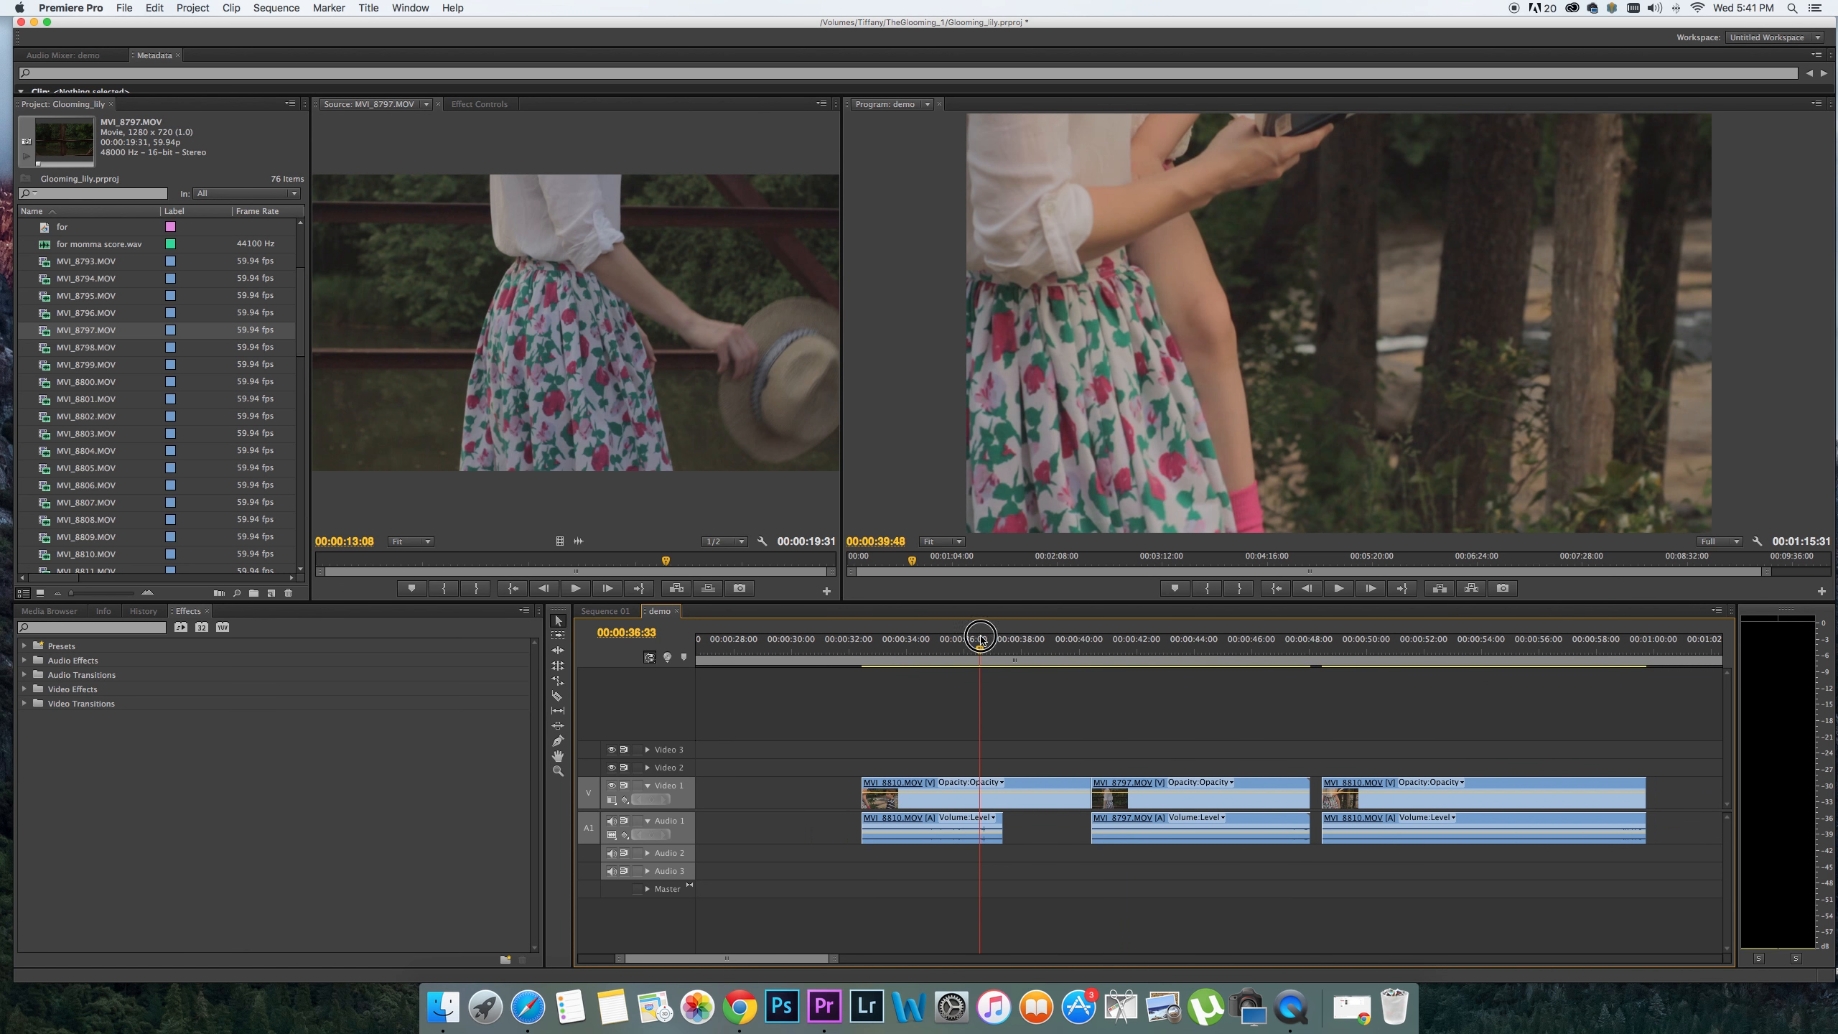
{"action": "key", "text": "space"}
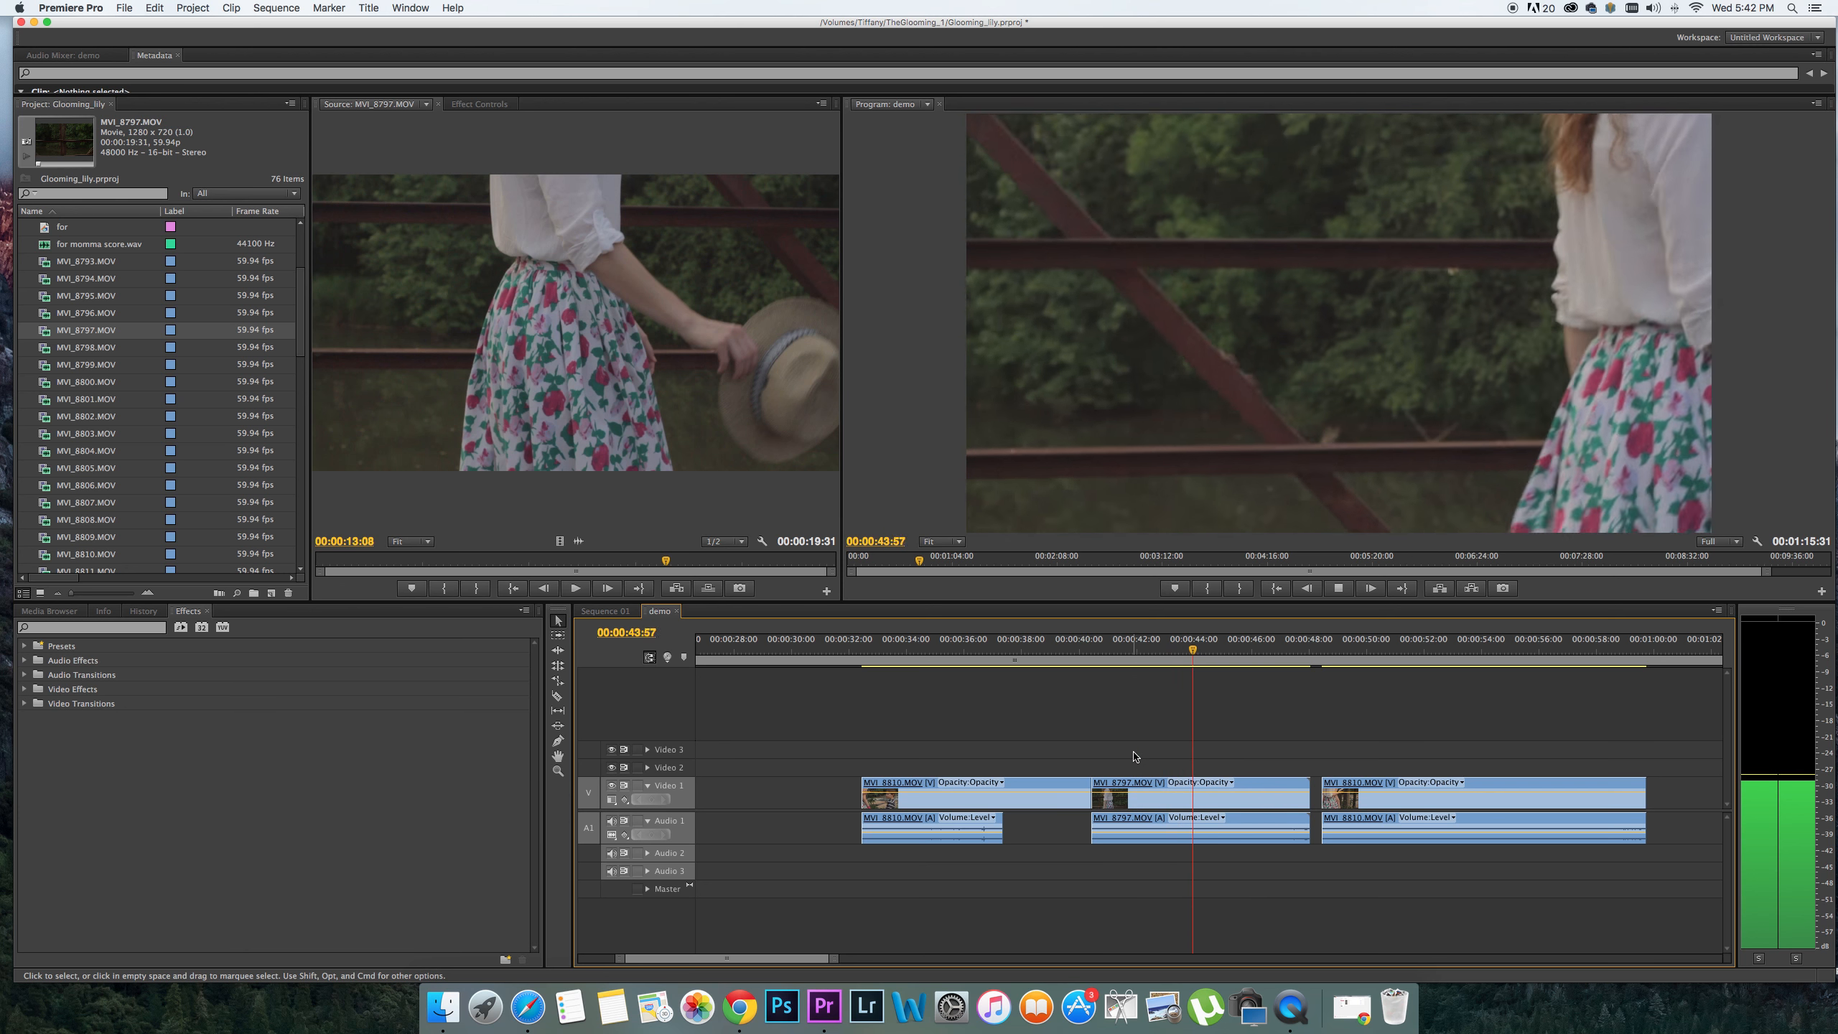
{"action": "key", "text": "space"}
Shift the second MVI_8810.MOV segment slightly later and split the inserted MVI_8797.MOV segment at 00:00:42:36
{"action": "scroll", "coordinate": [1201, 768], "scroll_direction": "right", "scroll_amount": 3}
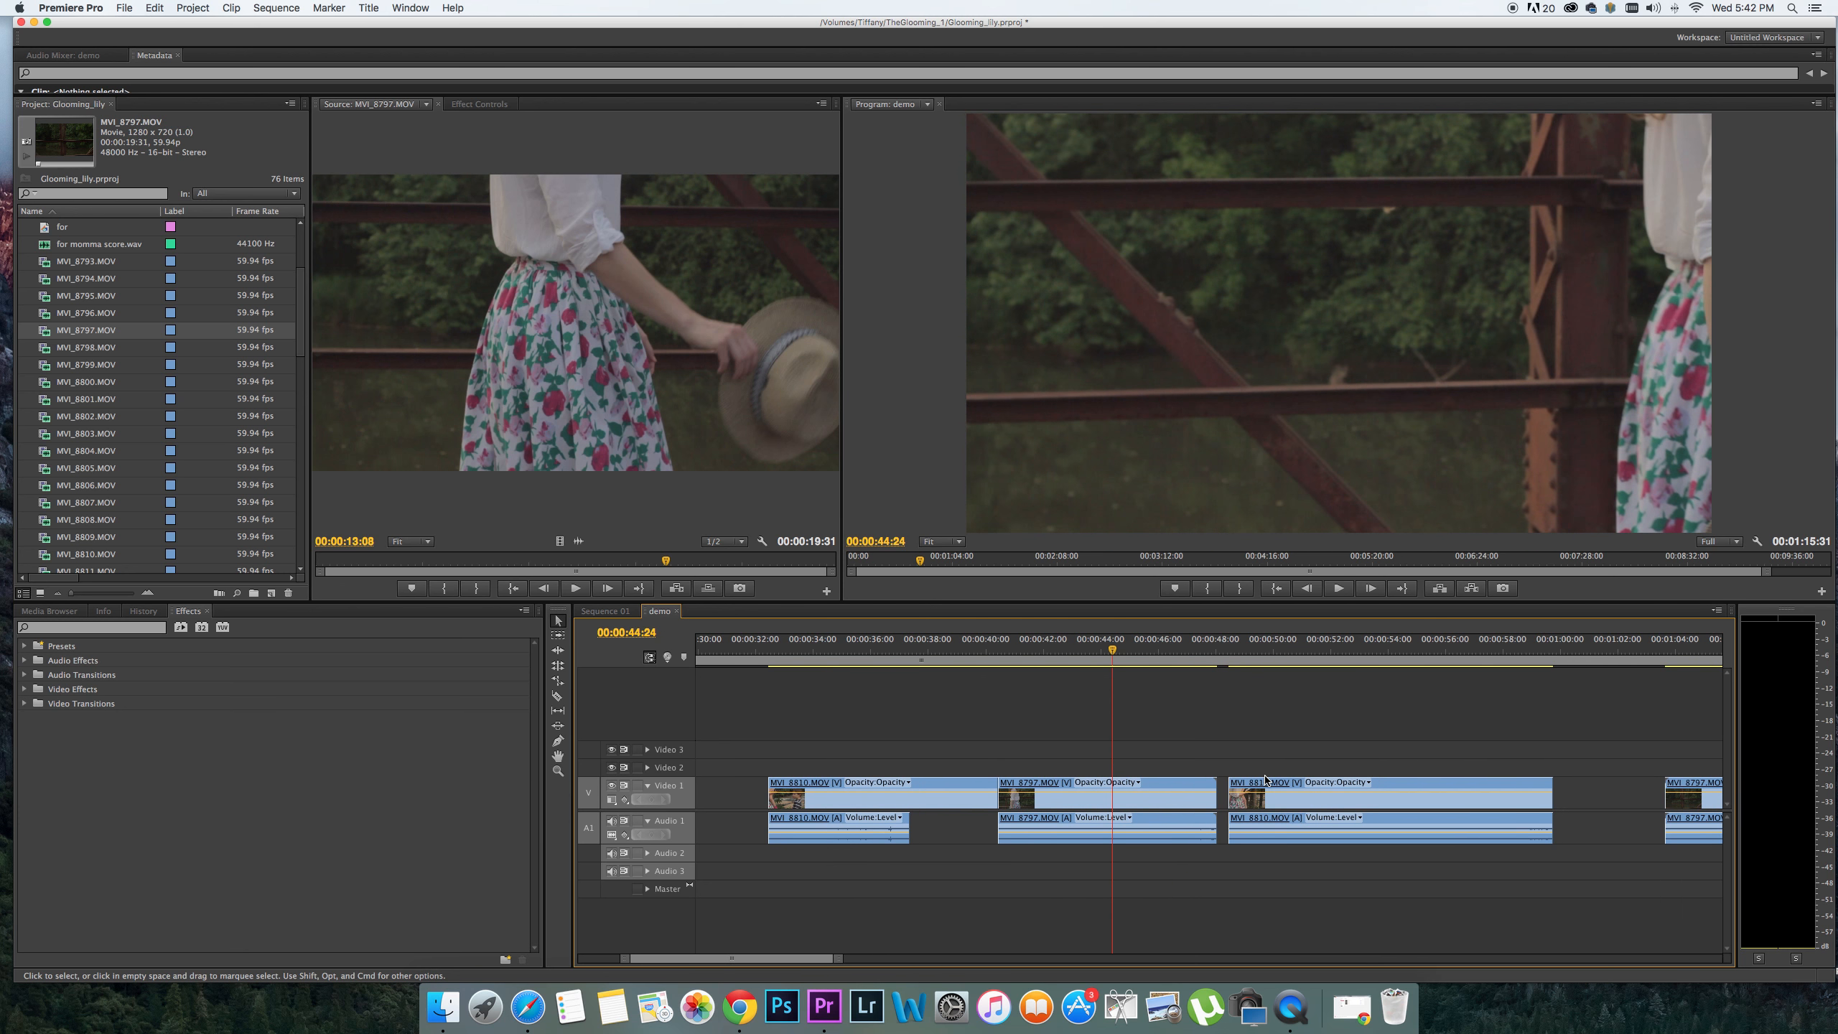
{"action": "mouse_move", "coordinate": [1284, 793]}
{"action": "left_mouse_down"}
{"action": "mouse_move", "coordinate": [1178, 798]}
{"action": "mouse_move", "coordinate": [1308, 802]}
{"action": "left_mouse_up"}
{"action": "left_click_drag", "start_coordinate": [1114, 650], "coordinate": [1061, 650]}
{"action": "key", "text": "c"}
{"action": "left_click", "coordinate": [1062, 798]}
{"action": "key", "text": "v"}
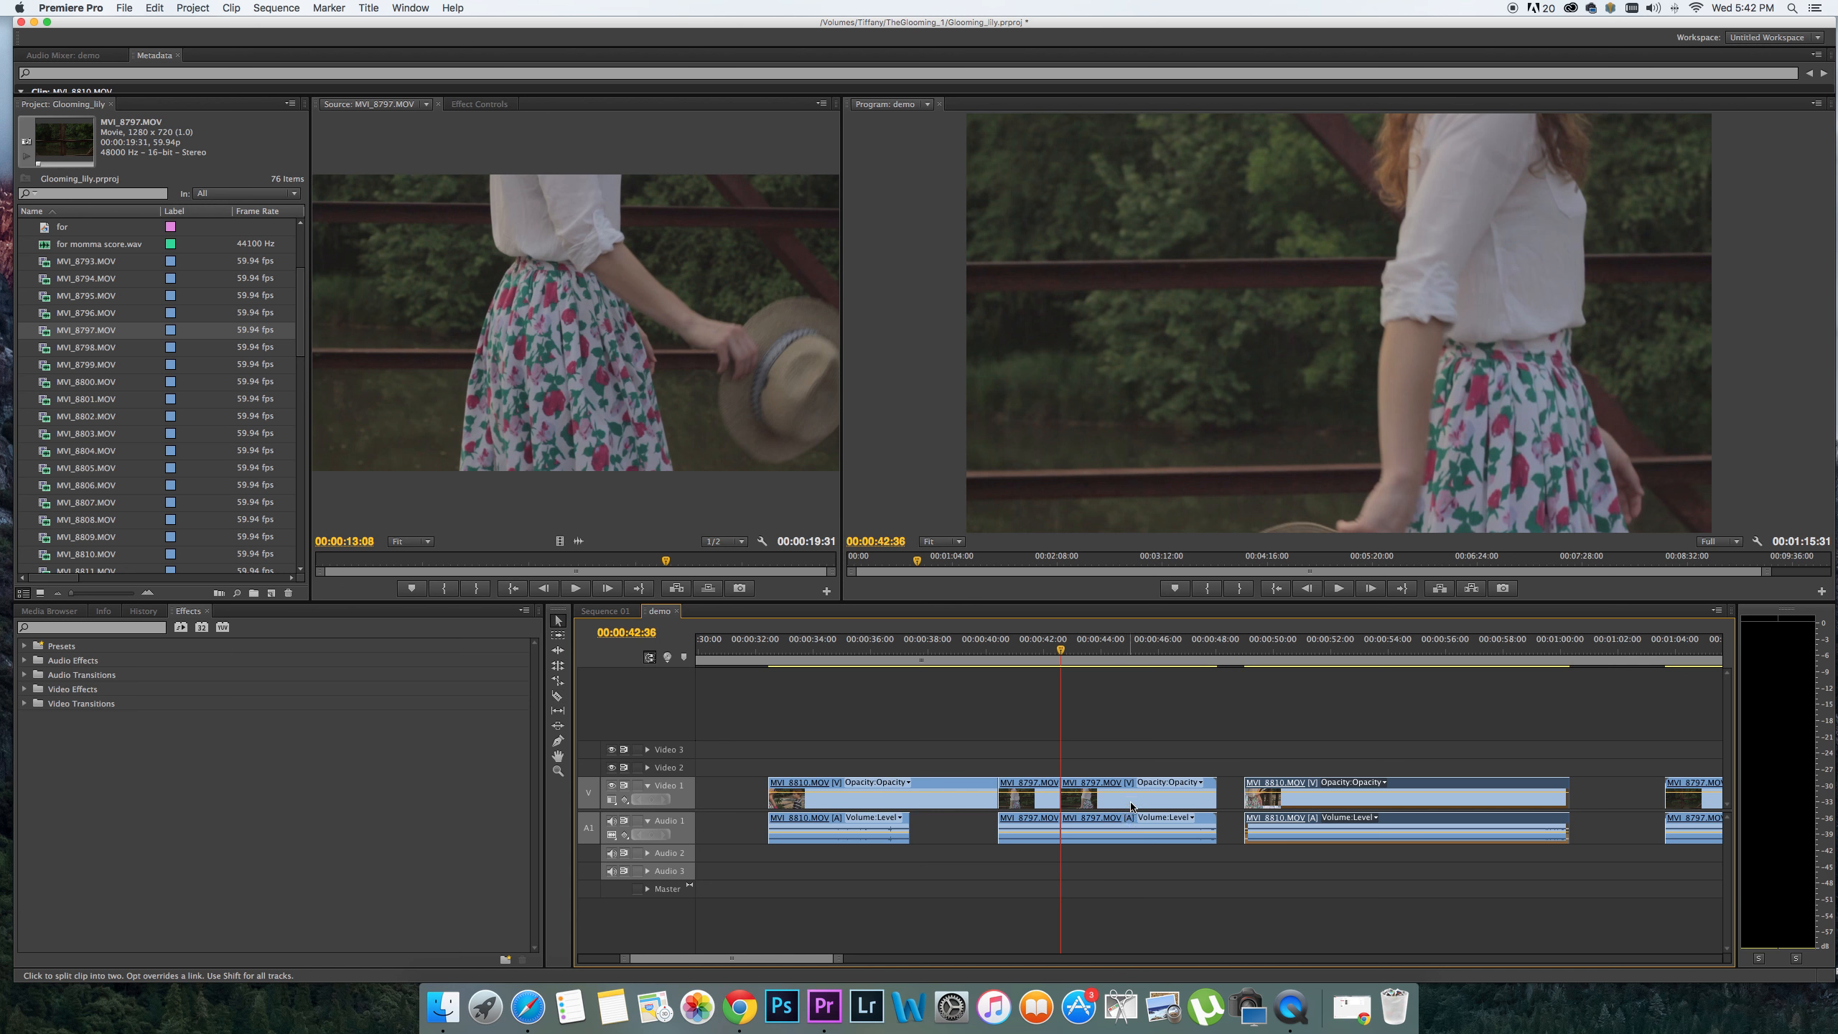
Delete the rear part of the inserted MVI_8797.MOV segment and move the second MVI_8810.MOV segment up against the cut at 00:00:42:36
{"action": "left_click", "coordinate": [1133, 804]}
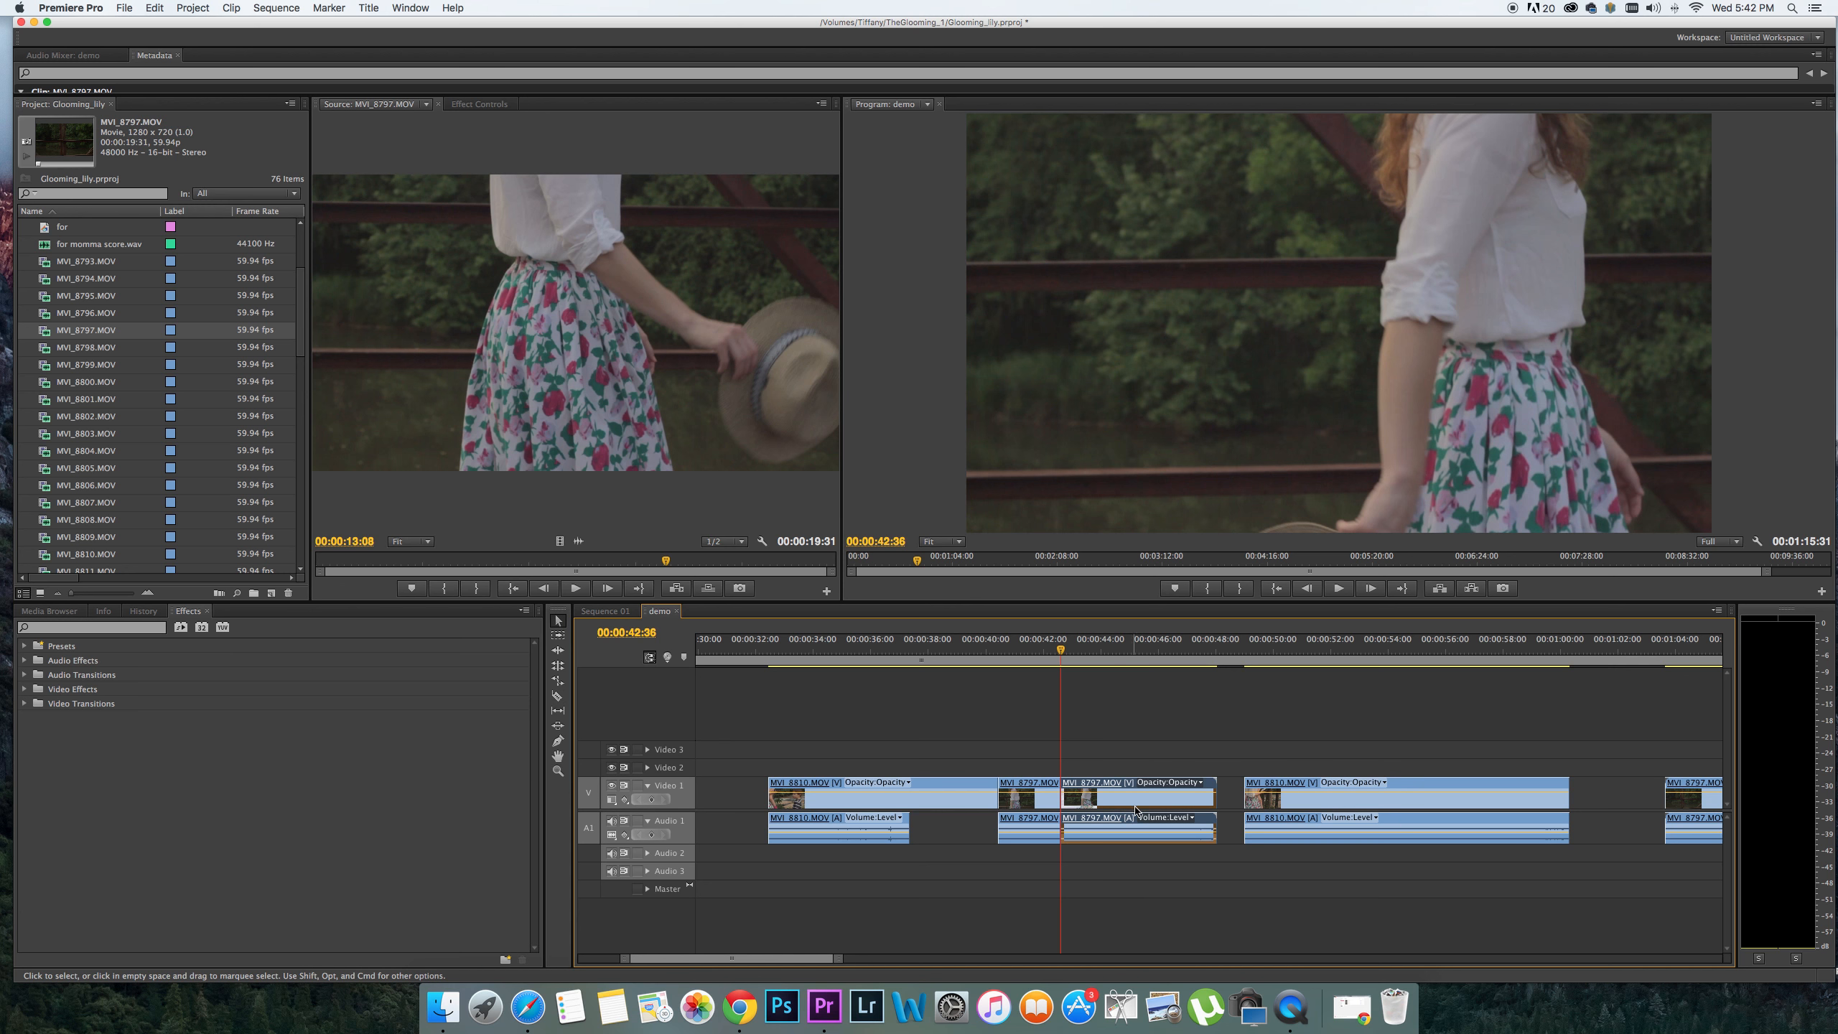
{"action": "key", "text": "Delete"}
{"action": "left_click_drag", "start_coordinate": [1259, 797], "coordinate": [1075, 796]}
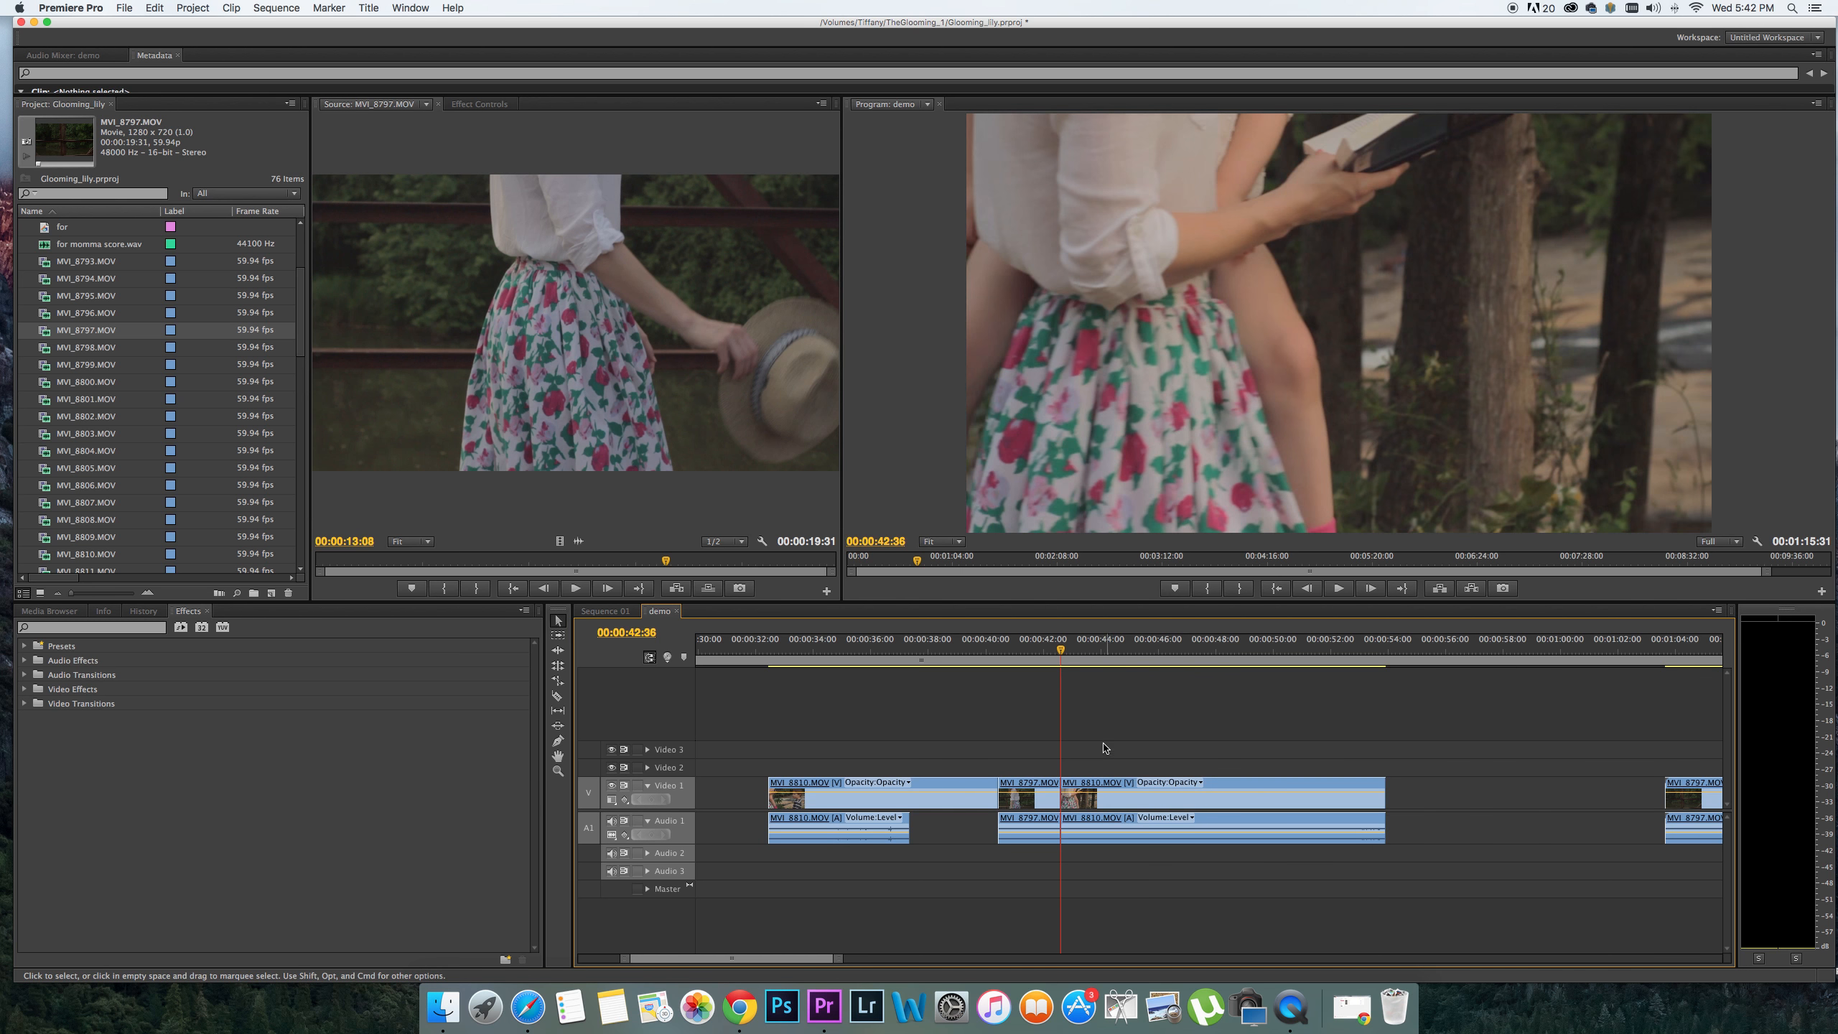
Play and scrub through the inserted MVI_8797.MOV segment and its cut to the second MVI_8810.MOV segment
{"action": "left_click", "coordinate": [971, 649]}
{"action": "key", "text": "space"}
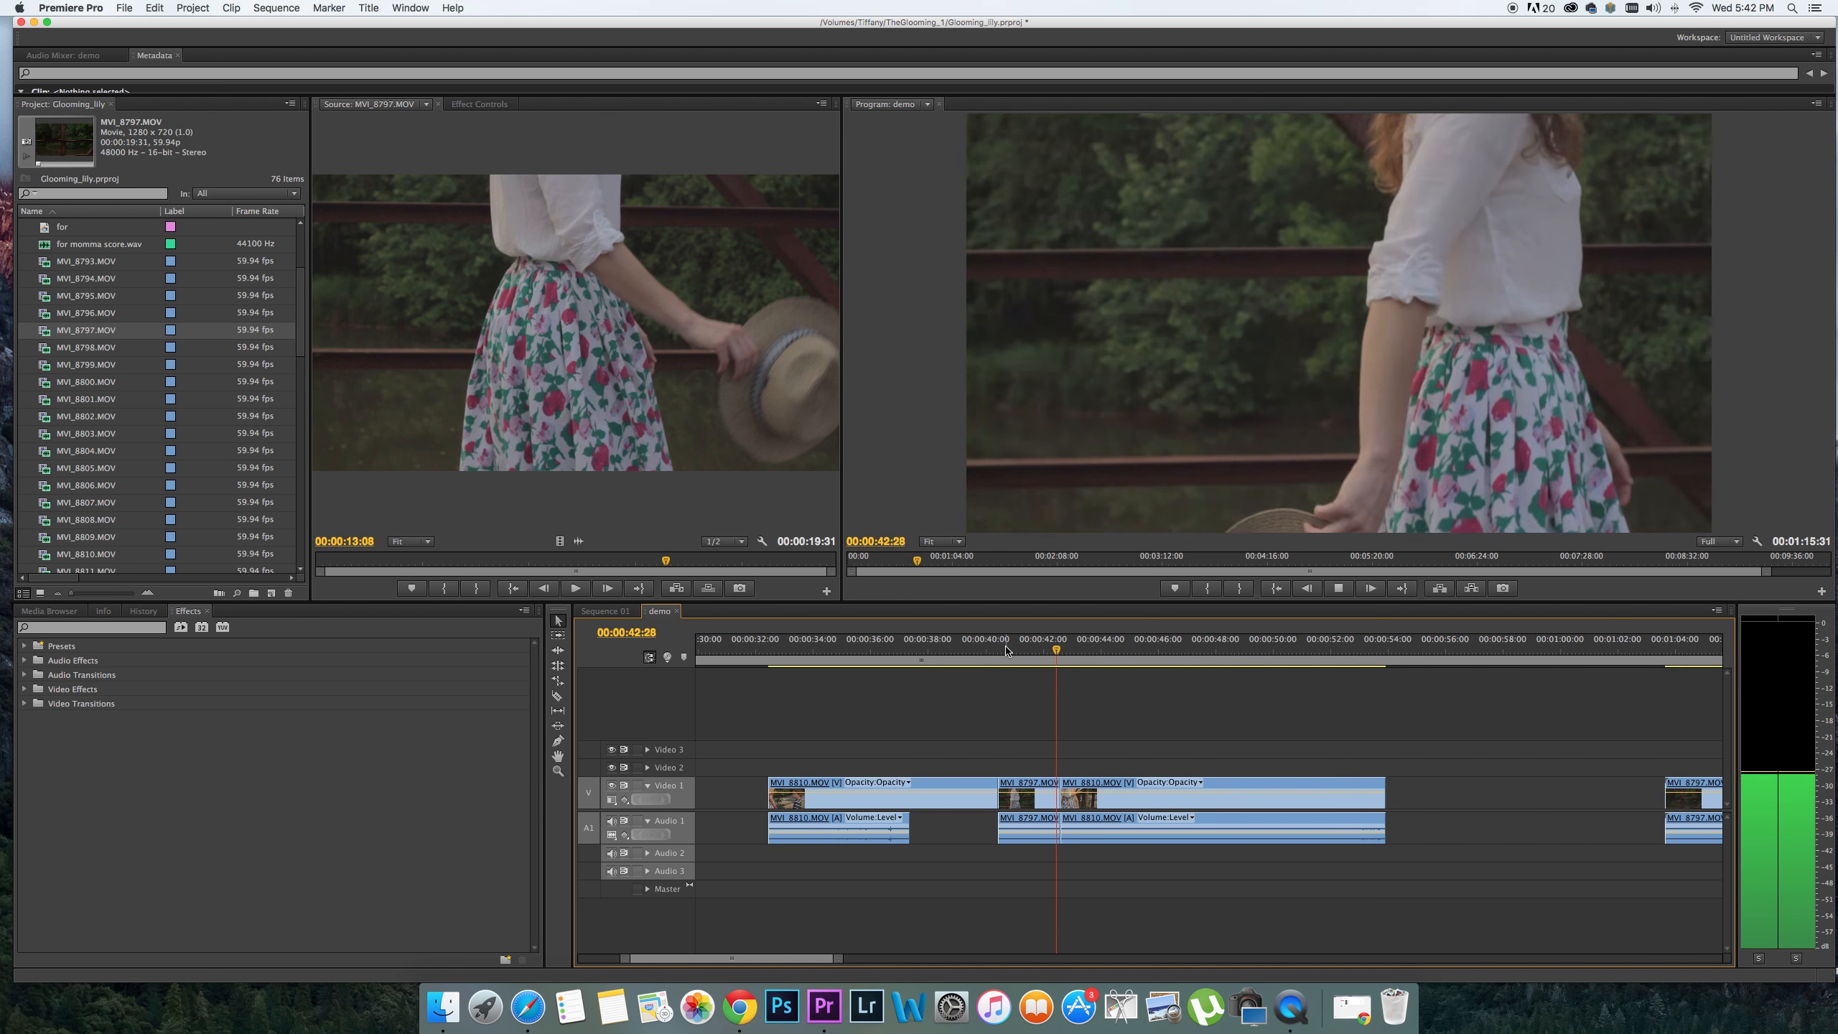
{"action": "key", "text": "space"}
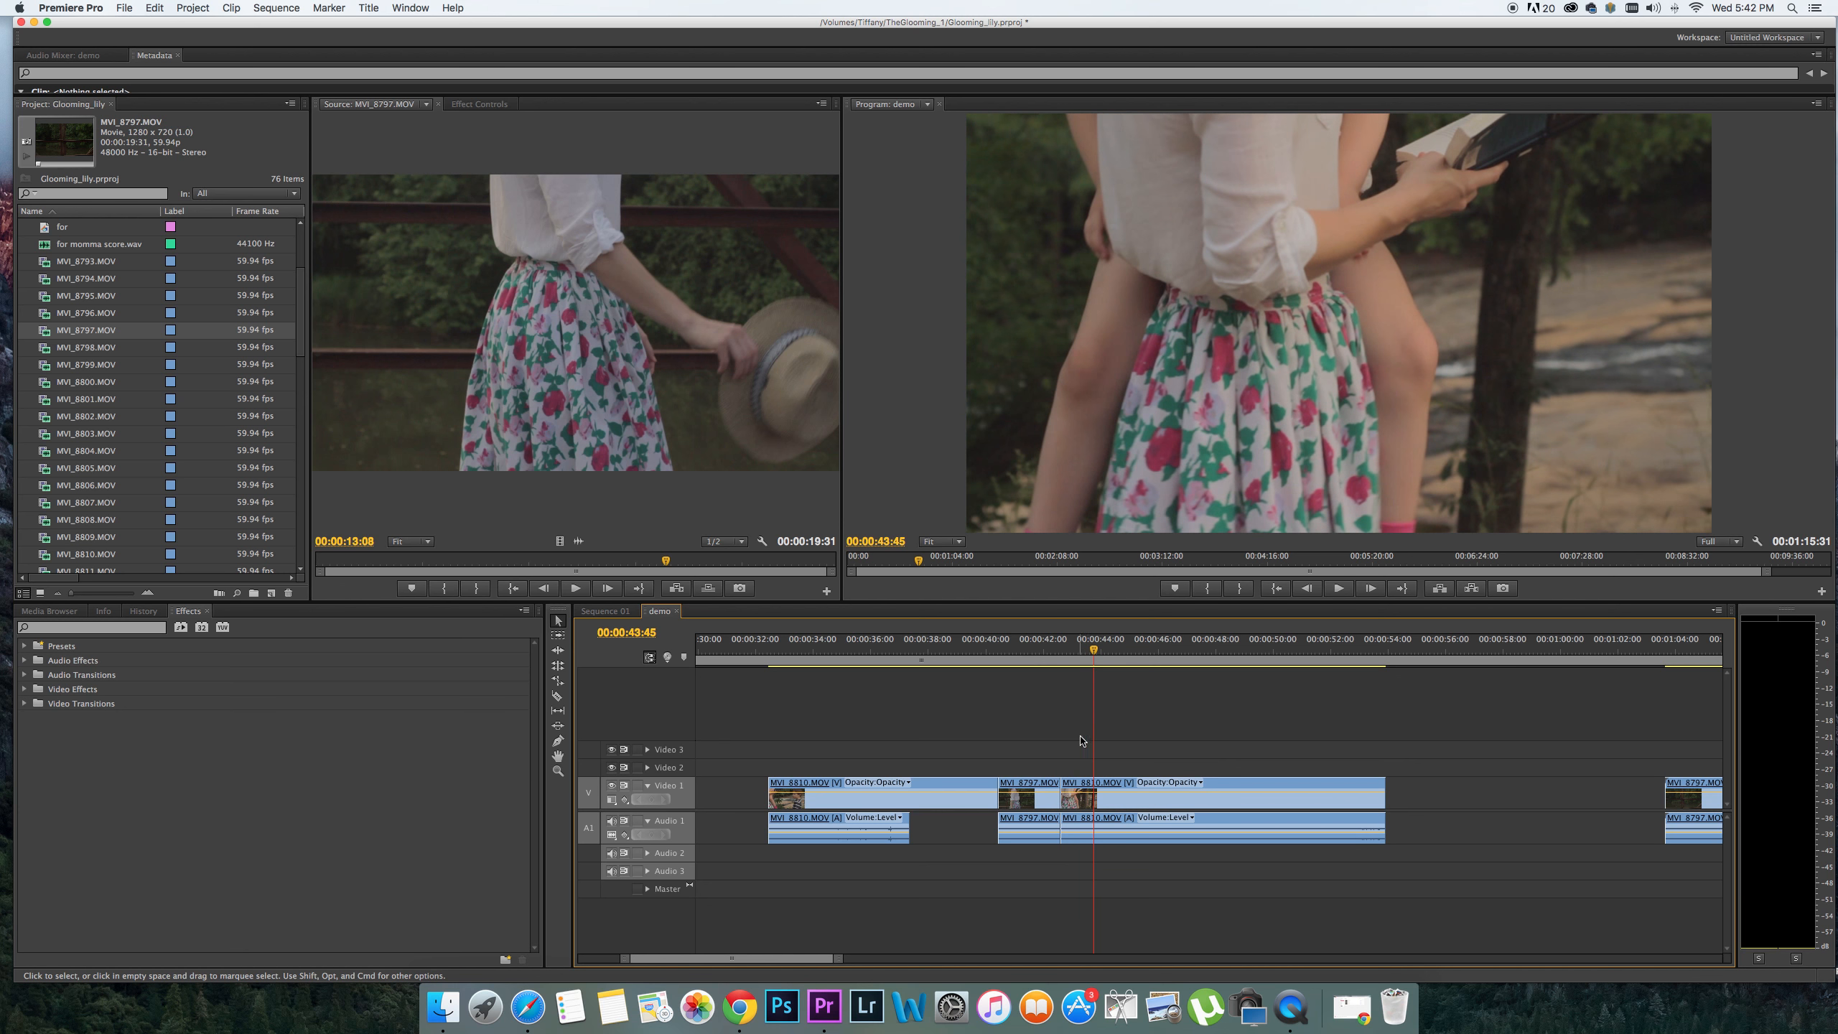
{"action": "left_click_drag", "start_coordinate": [973, 648], "coordinate": [1079, 648]}
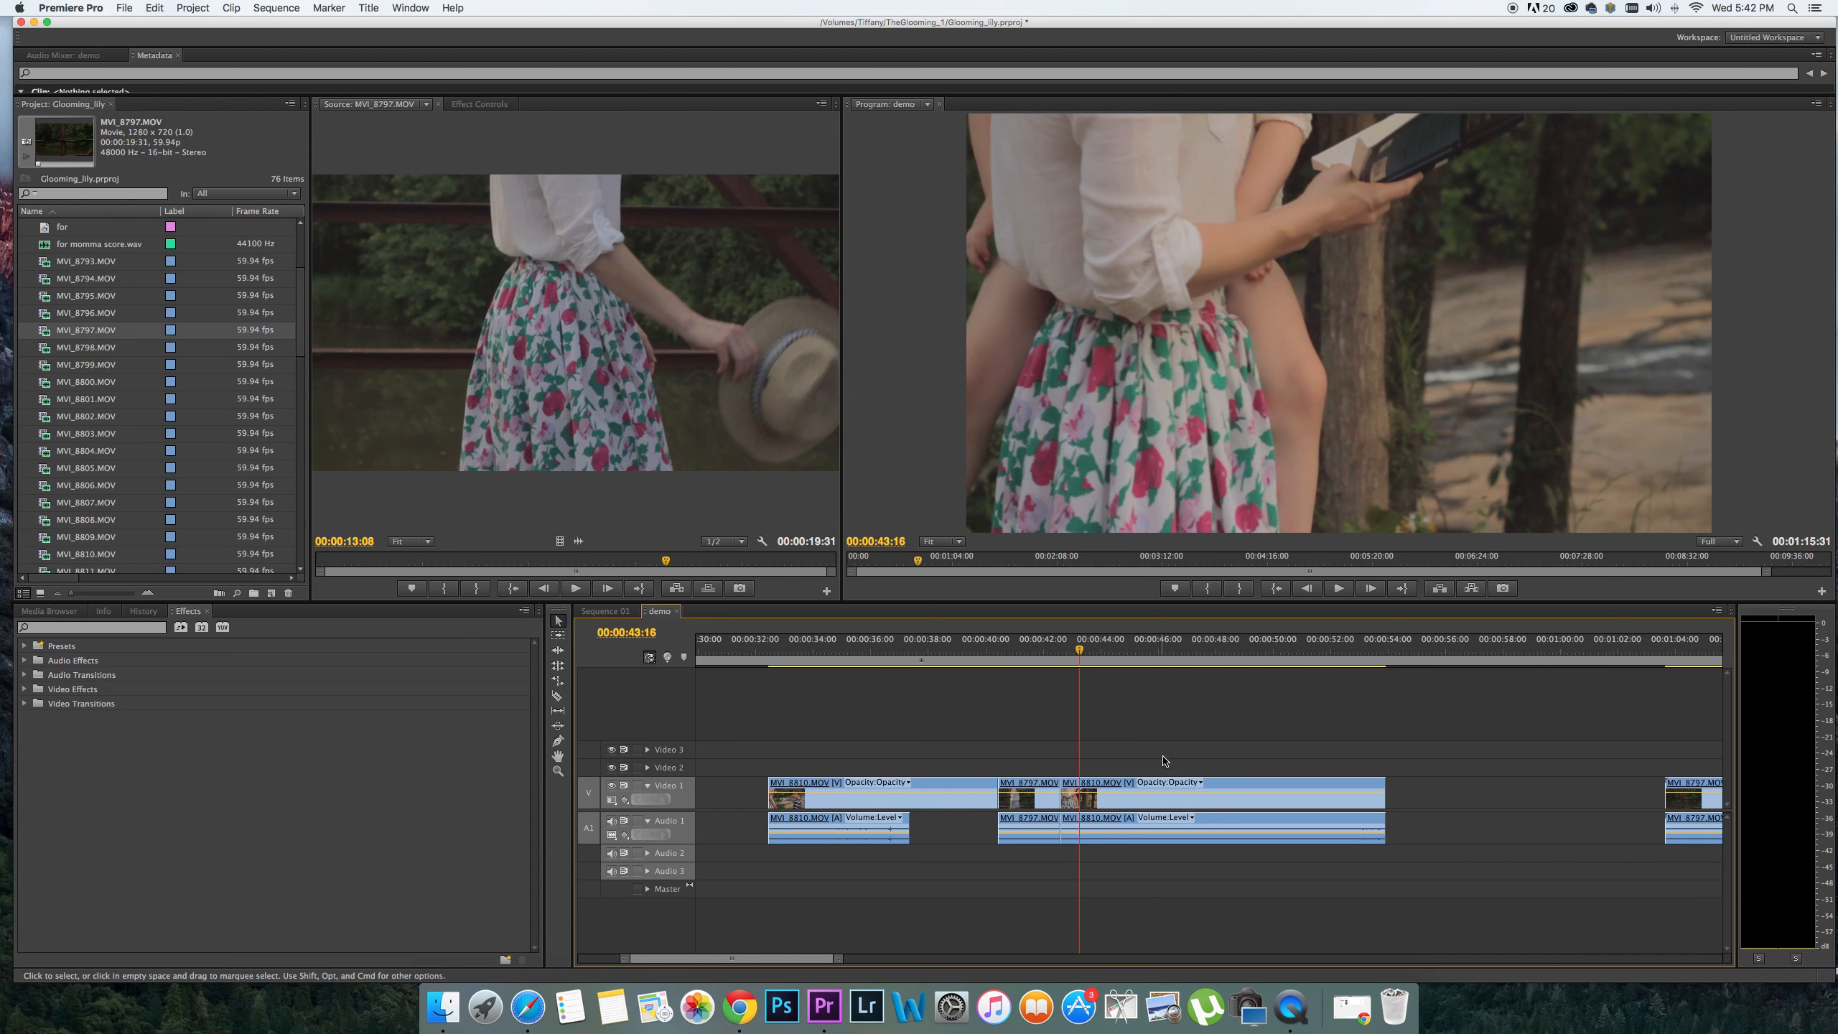
Stack the second MVI_8810.MOV segment on Video 2 above the inserted MVI_8797.MOV segment, extending the lower segment's end and aligning both starts
{"action": "left_click_drag", "start_coordinate": [1171, 804], "coordinate": [1166, 757]}
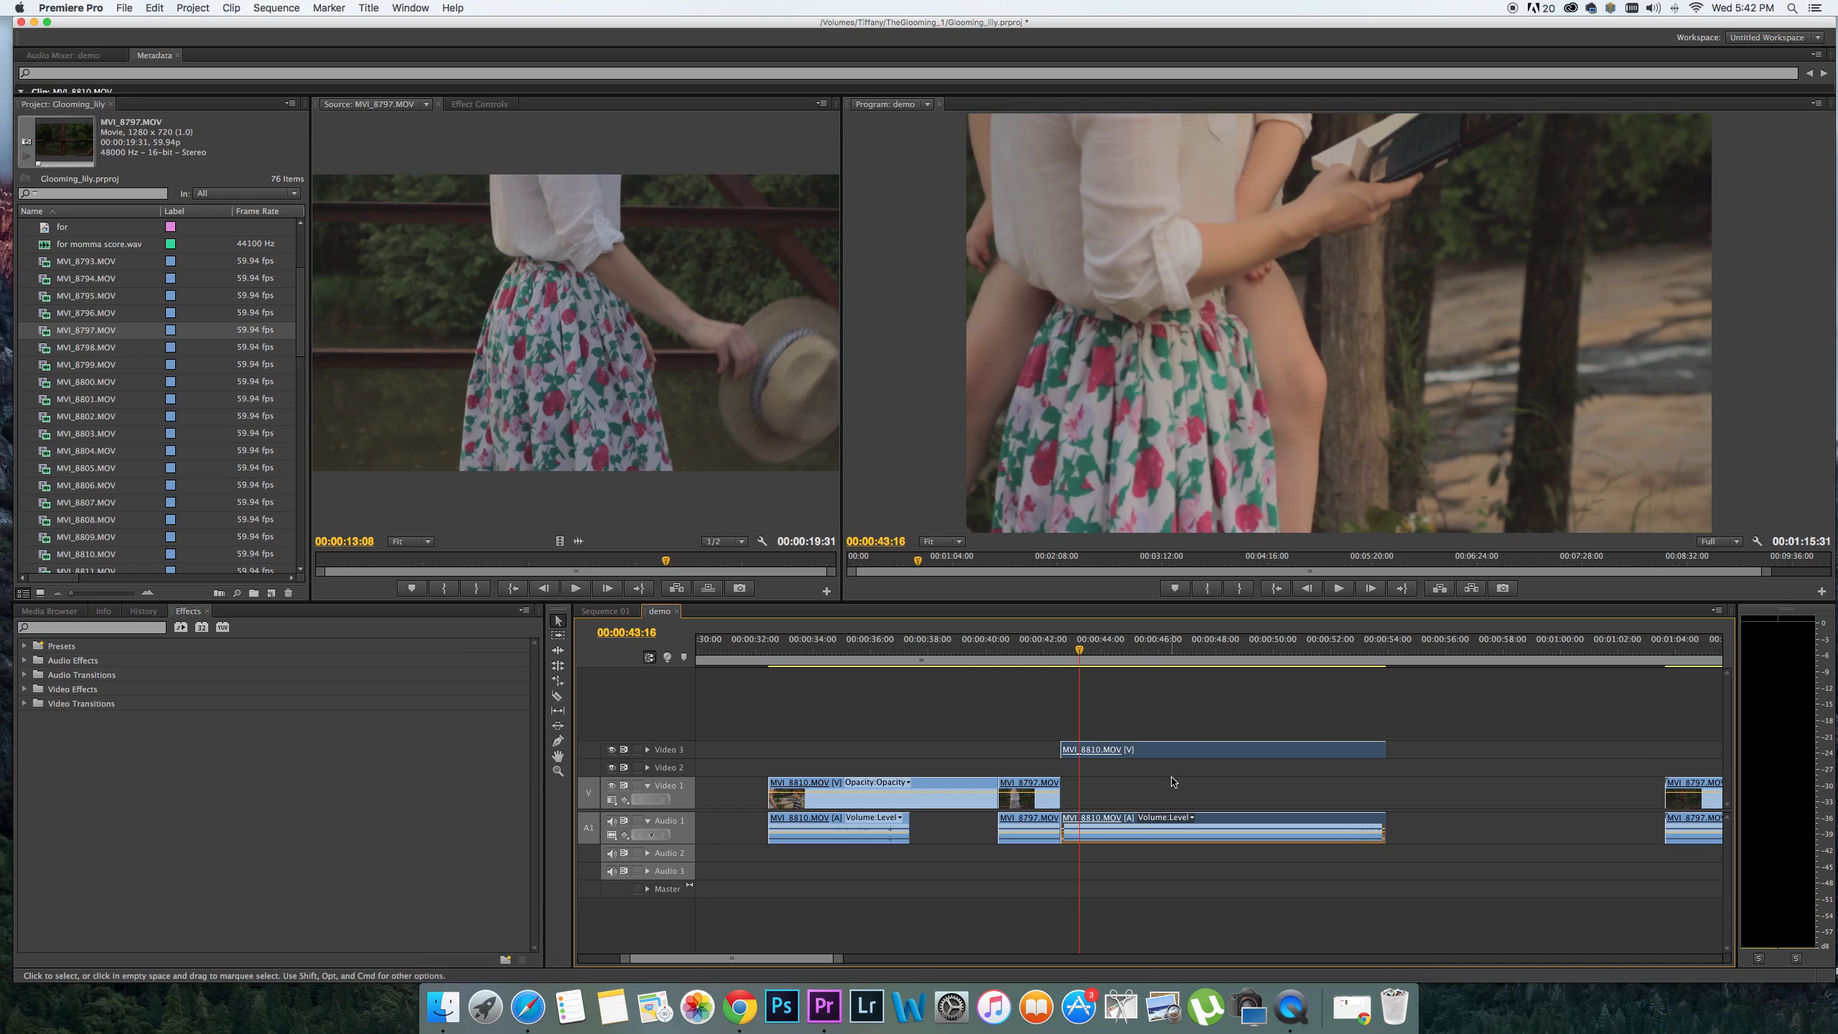
{"action": "left_click_drag", "start_coordinate": [1025, 790], "coordinate": [1393, 796]}
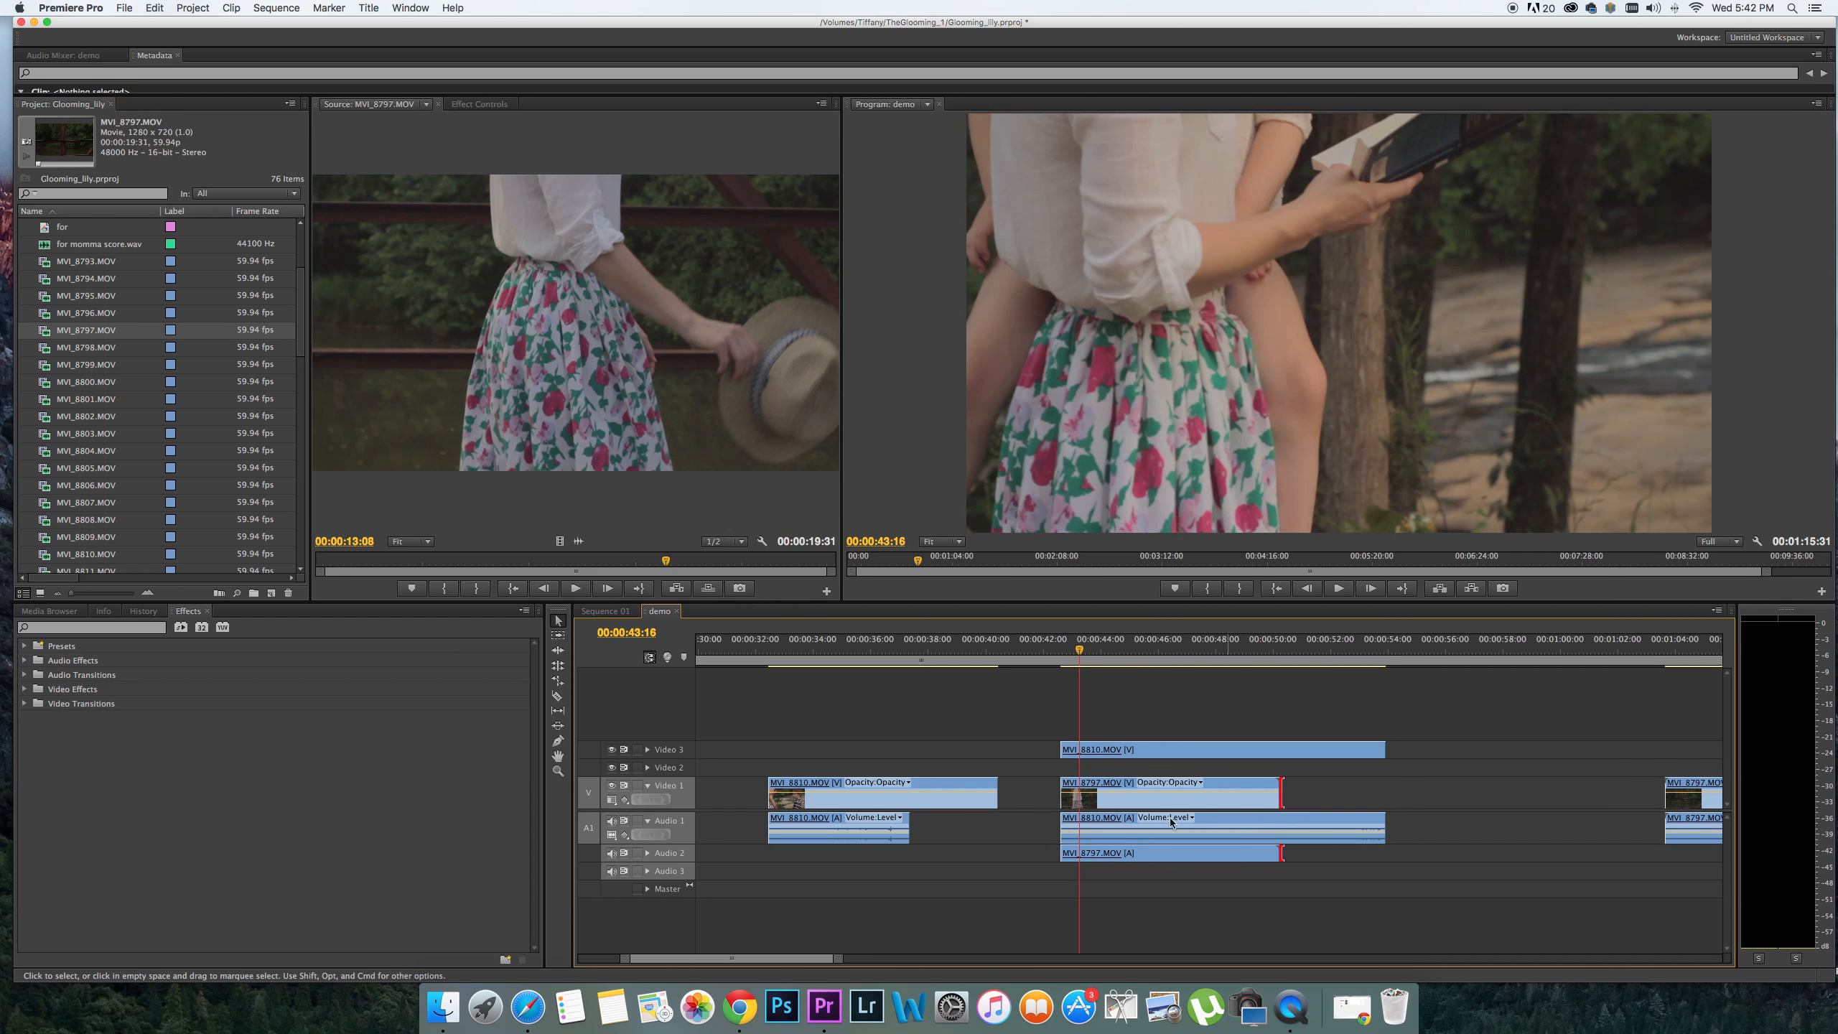
{"action": "left_click_drag", "start_coordinate": [1118, 749], "coordinate": [1121, 767]}
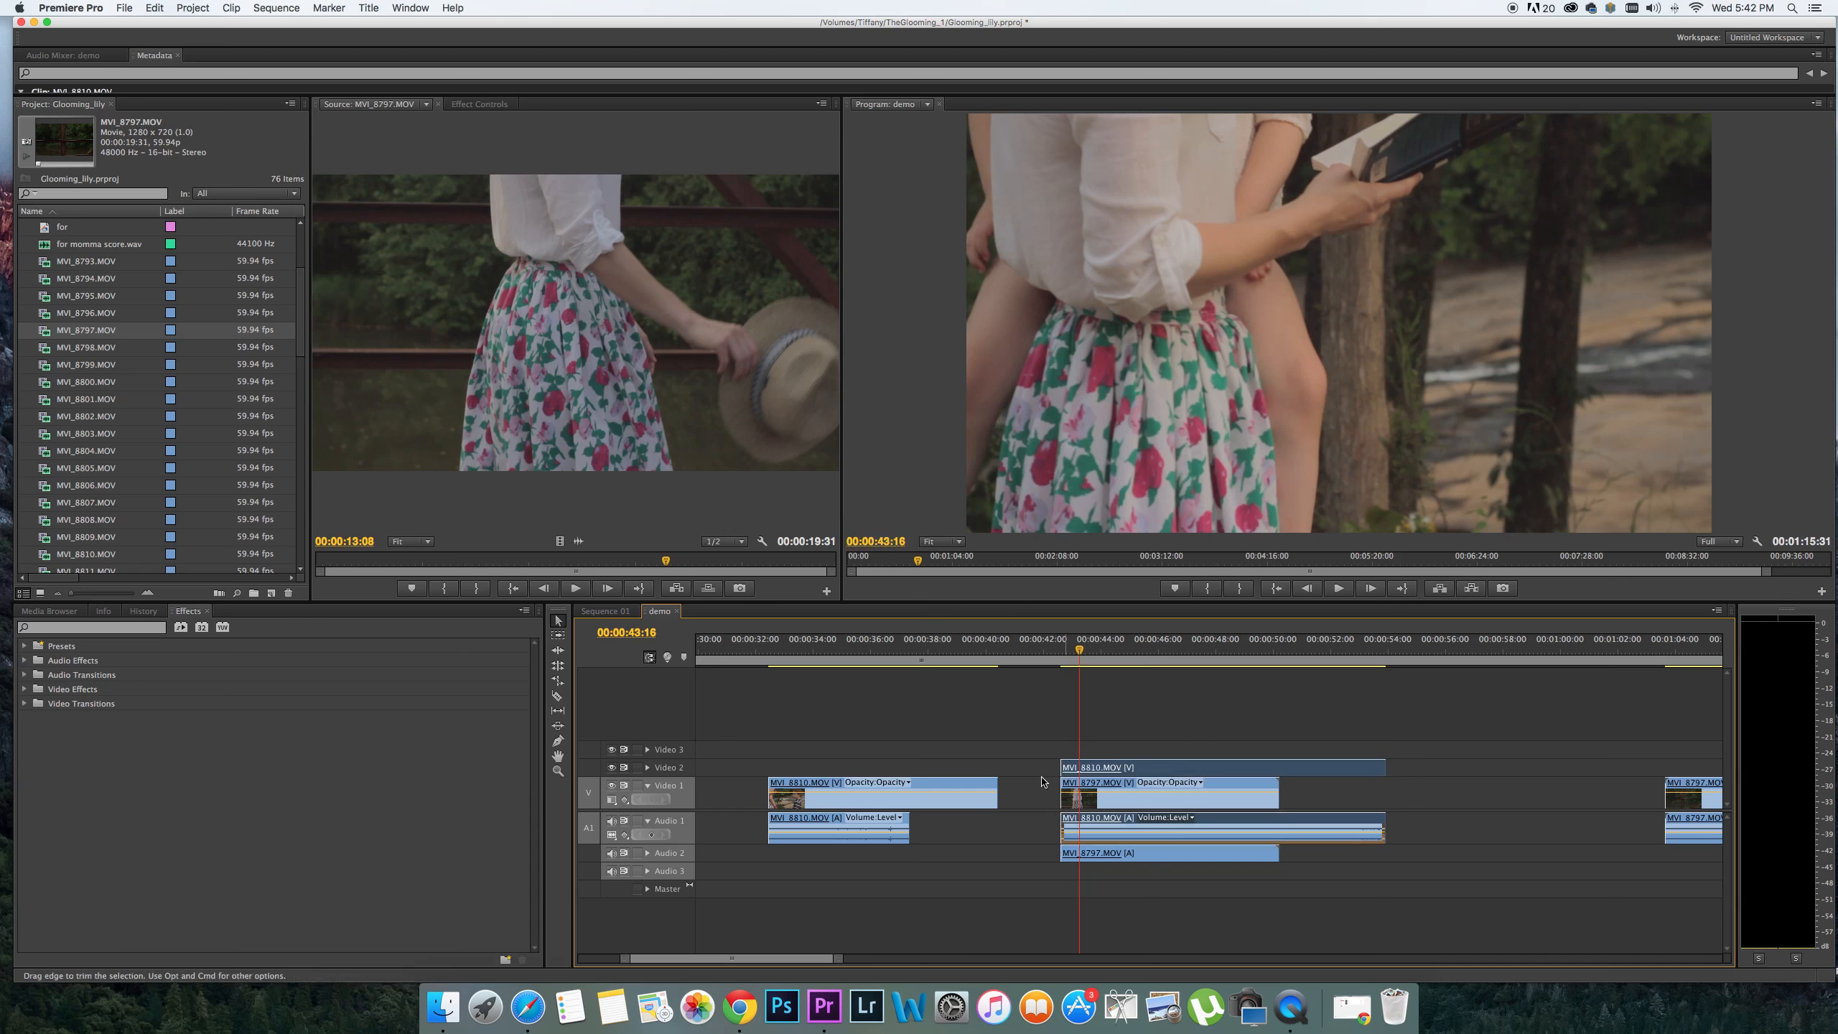
Expand the Video 2 track, clear the clip selection, and scrub through the stacked segments up to 00:00:45:12 and back to 00:00:42:30
{"action": "left_click", "coordinate": [647, 768]}
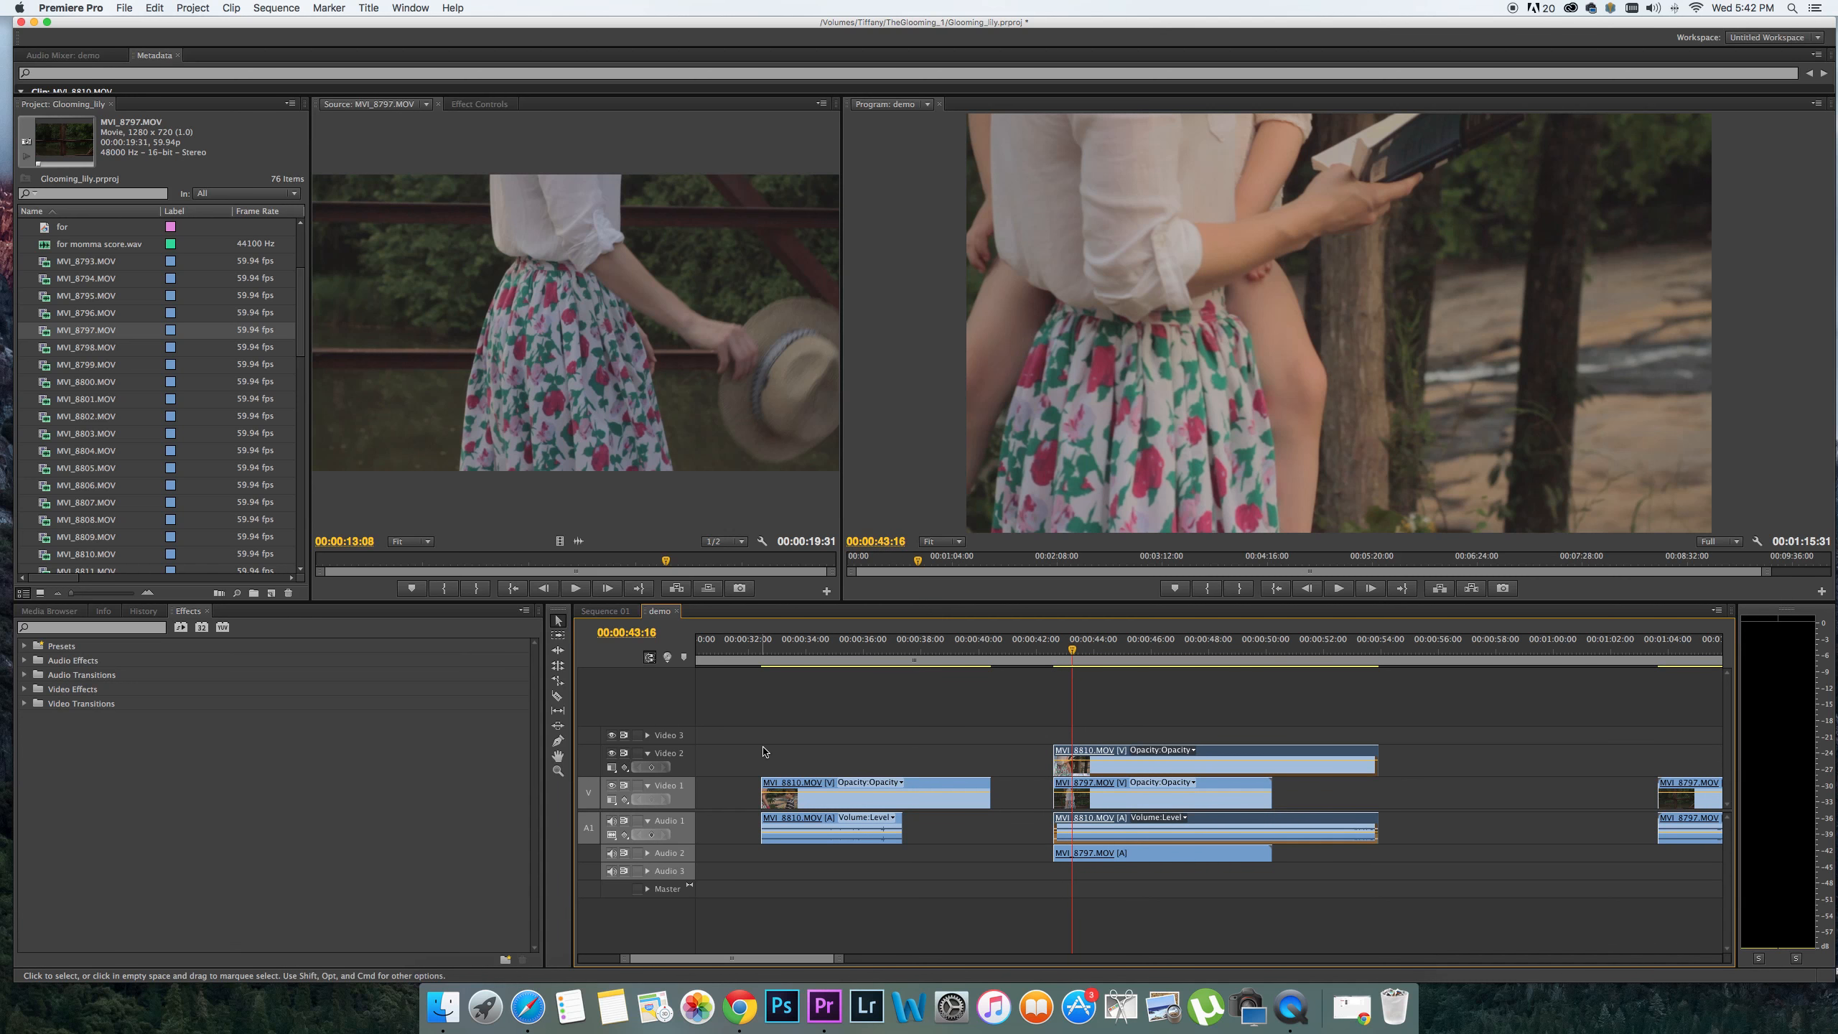
{"action": "left_click", "coordinate": [559, 742]}
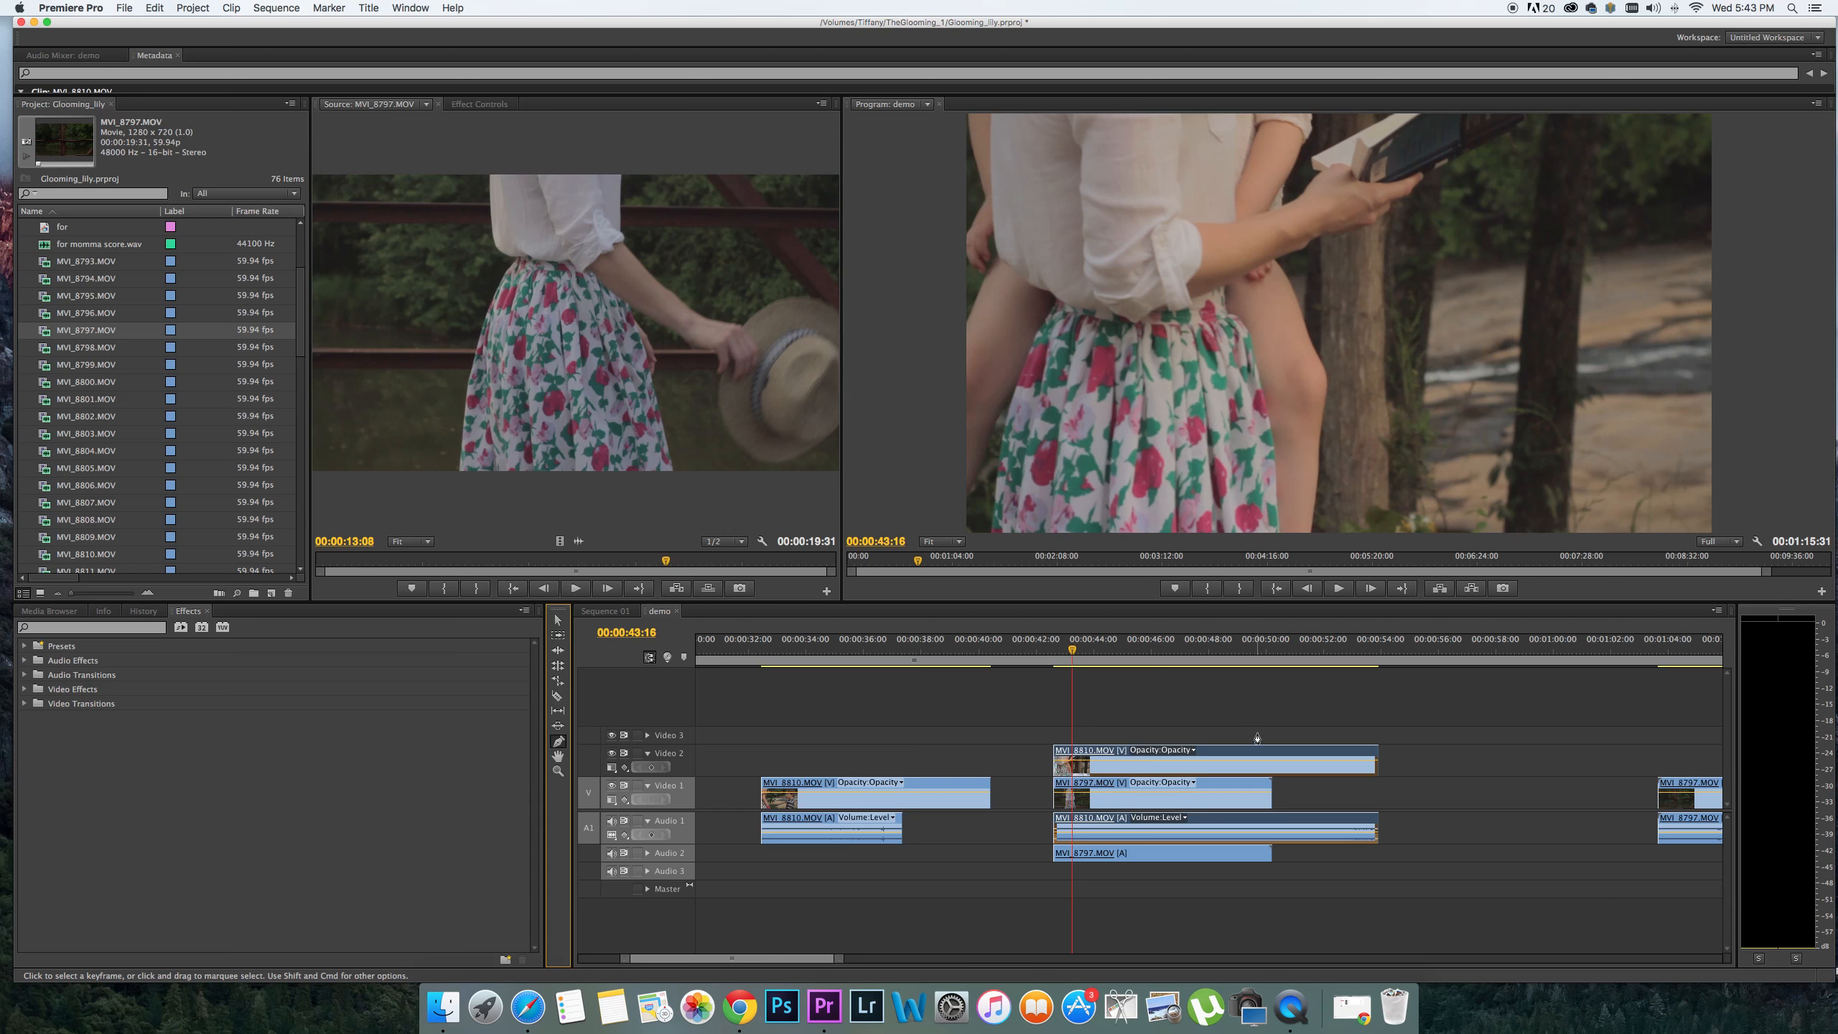
{"action": "key", "text": "v"}
{"action": "left_click", "coordinate": [1235, 716]}
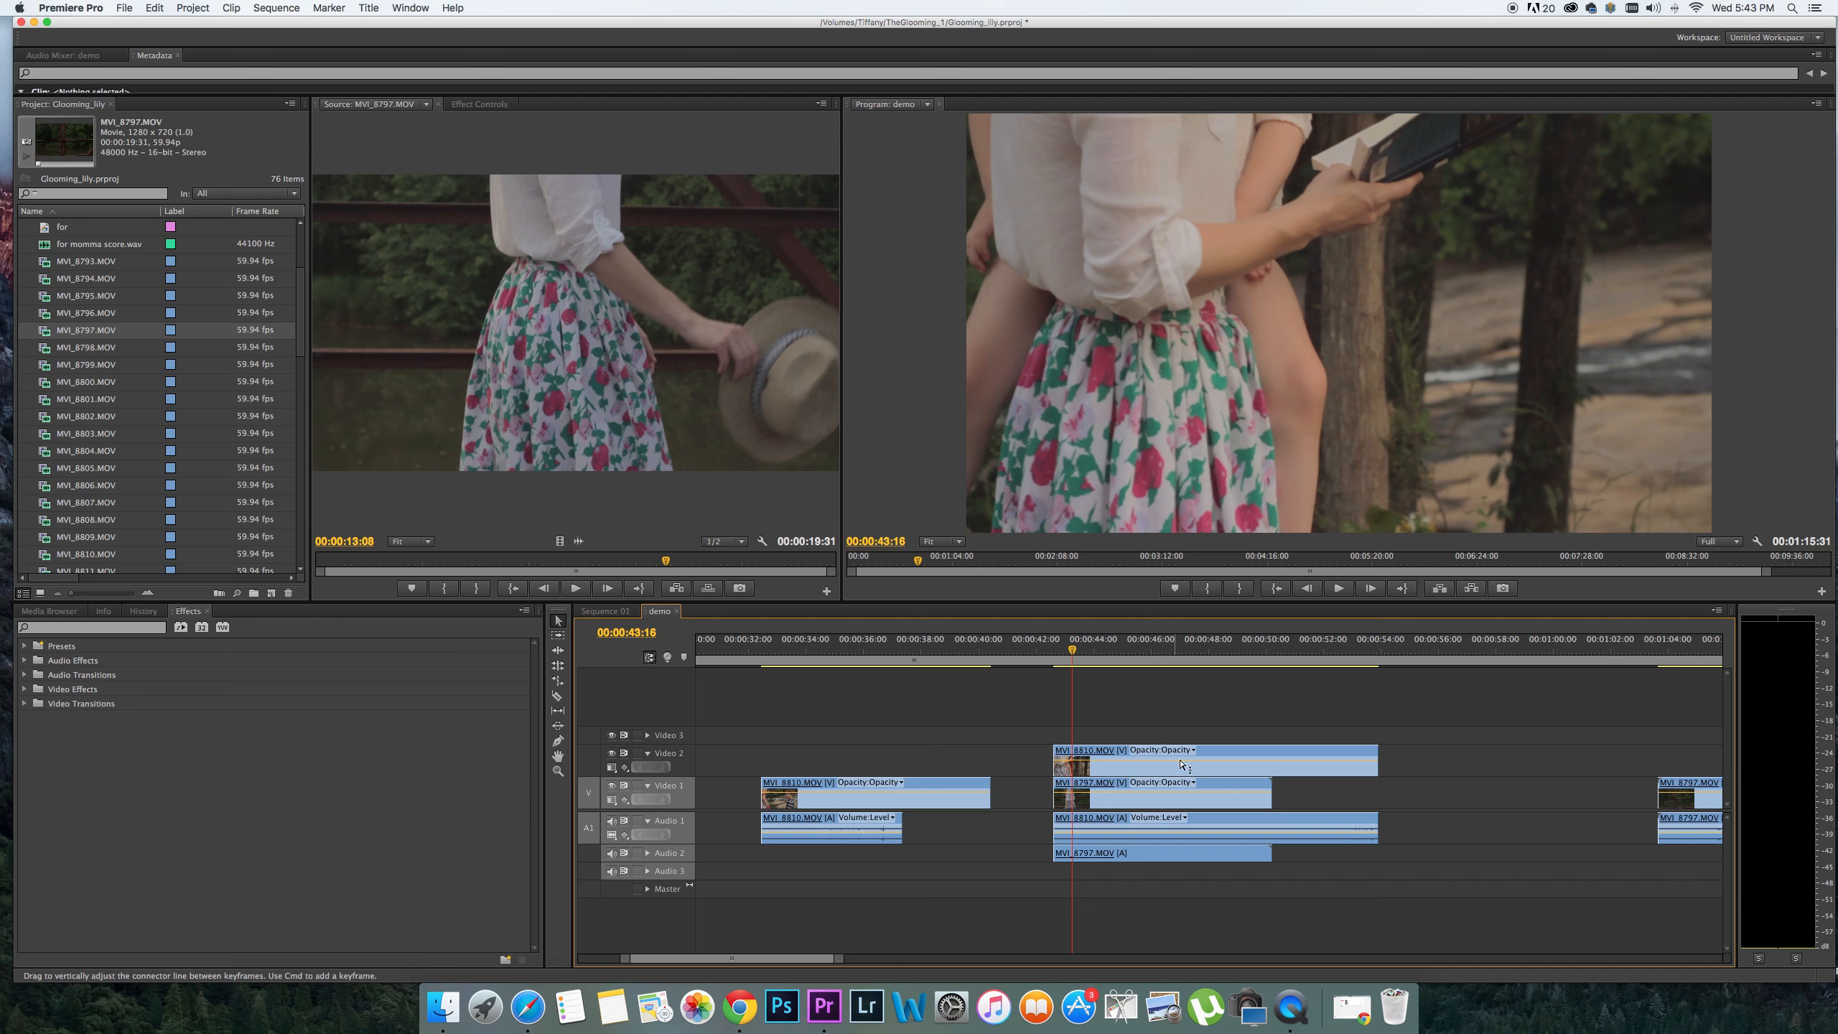
{"action": "left_click_drag", "start_coordinate": [1081, 652], "coordinate": [1128, 658]}
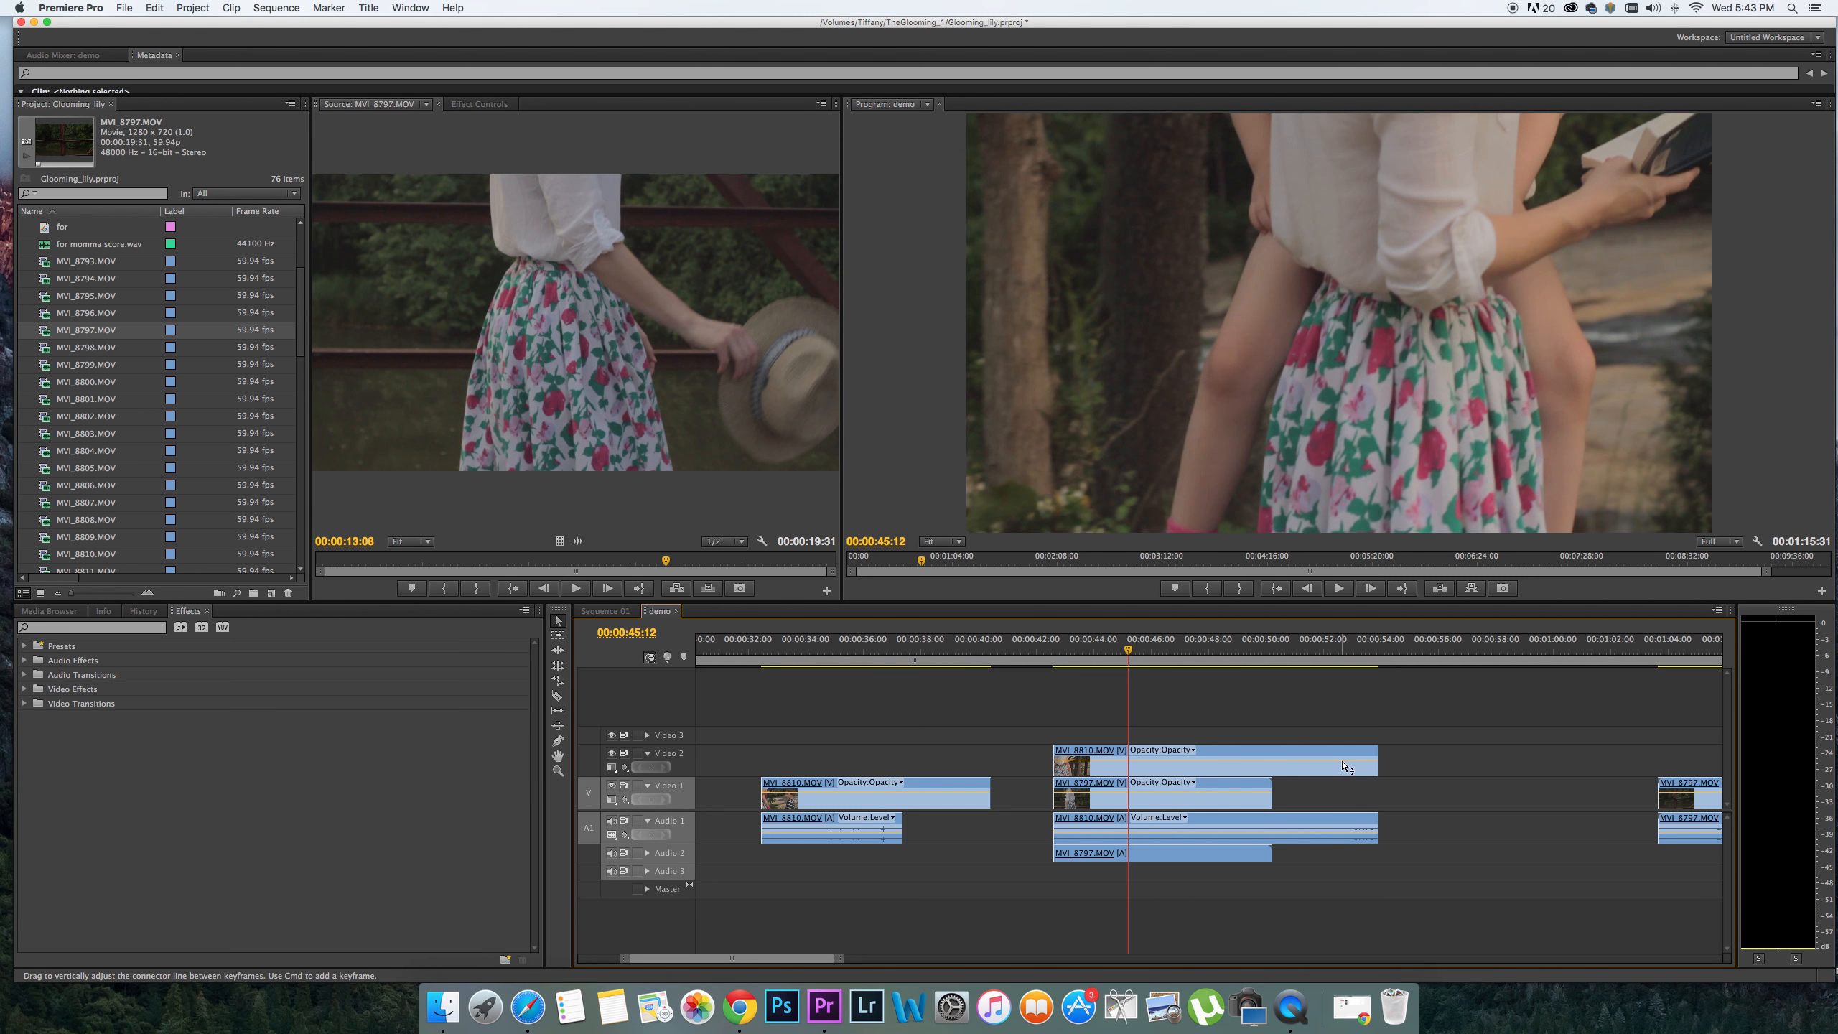
{"action": "left_click_drag", "start_coordinate": [1127, 659], "coordinate": [1050, 661]}
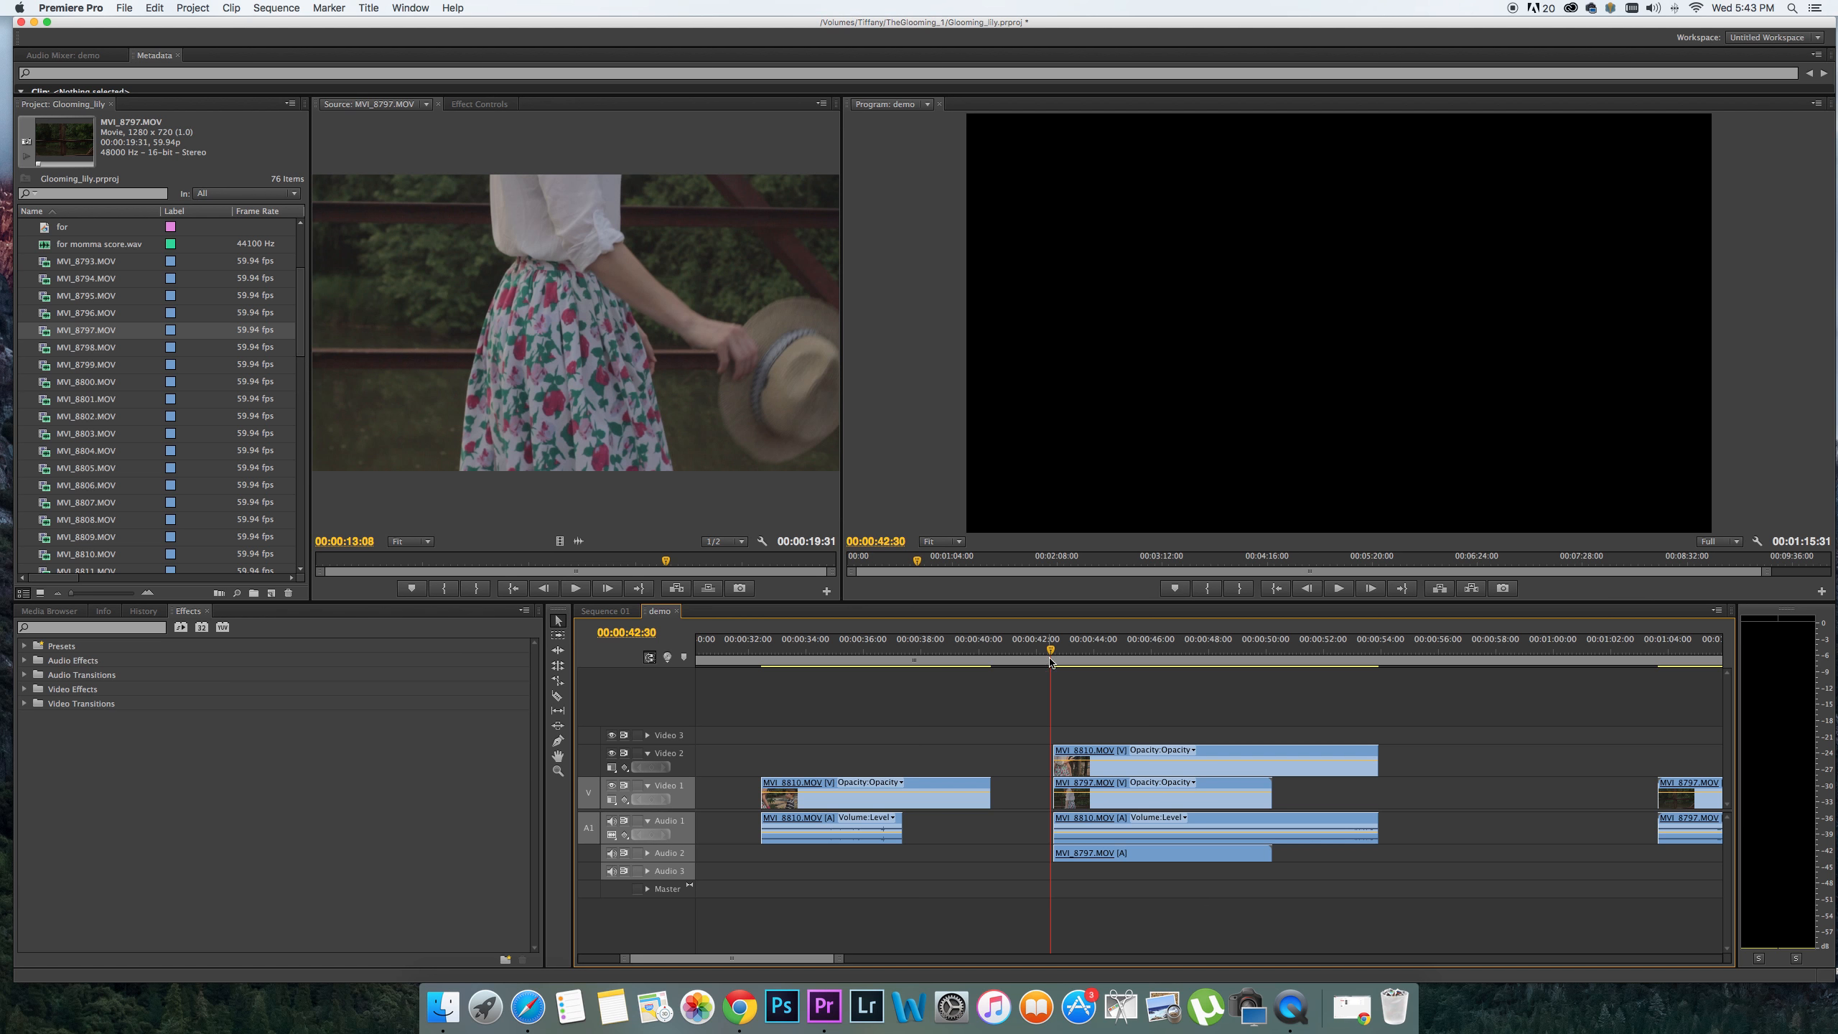
Activate the Pen tool, enlarge the timeline area and place the playhead at 00:00:42:55 in the stacked segments
{"action": "key", "text": "p"}
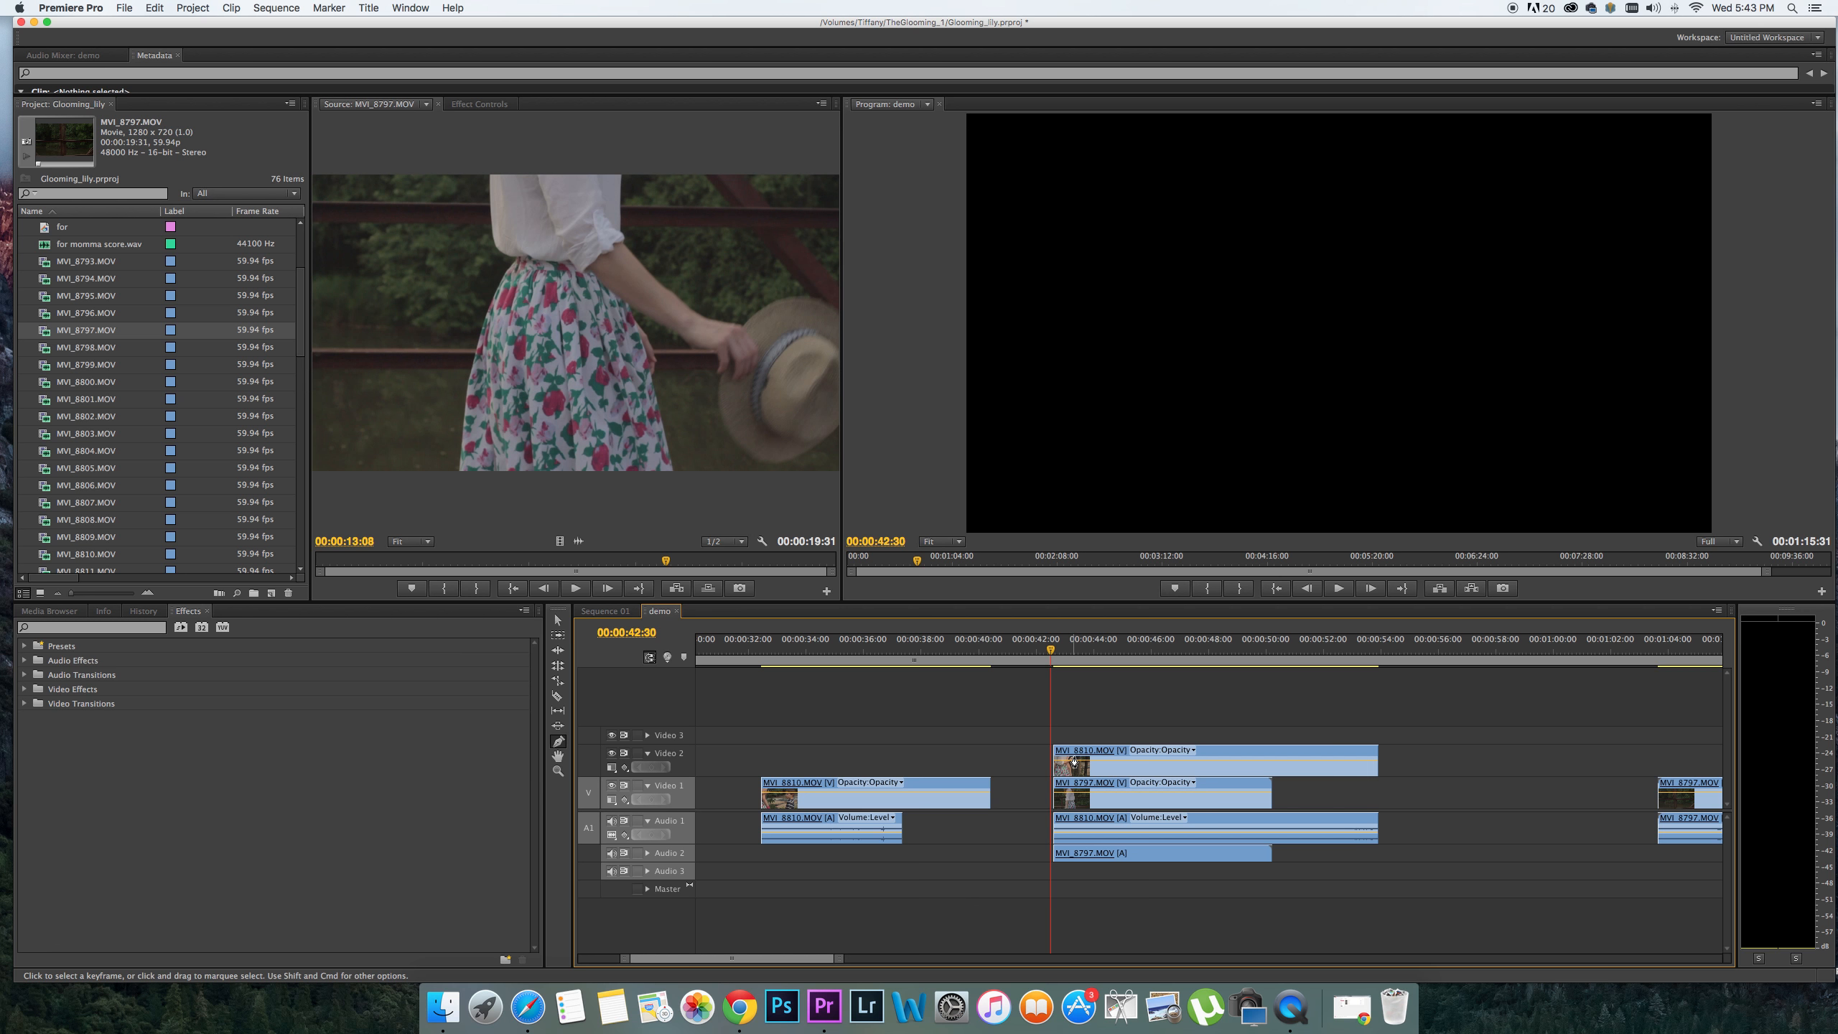
{"action": "key", "text": "equal"}
{"action": "key", "text": "equal"}
{"action": "key", "text": "equal"}
{"action": "key", "text": "equal"}
{"action": "key", "text": "equal"}
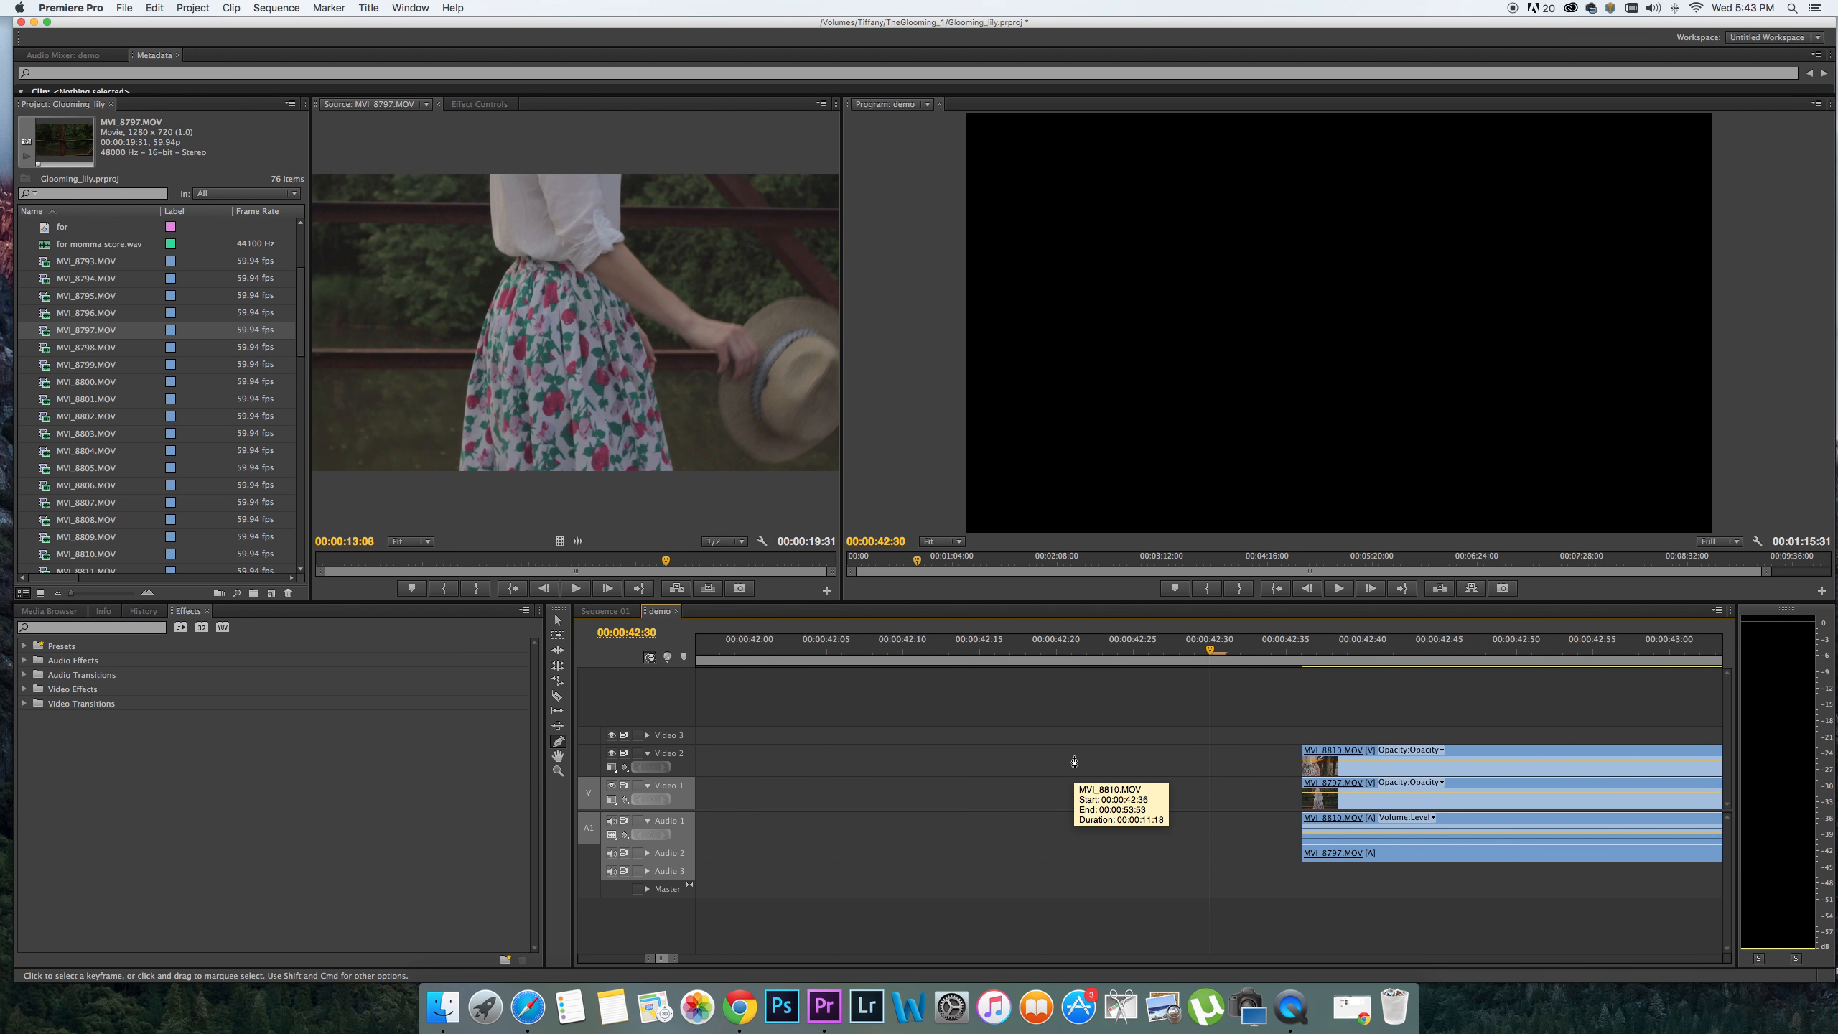
{"action": "scroll", "coordinate": [1421, 820], "scroll_direction": "right", "scroll_amount": 5}
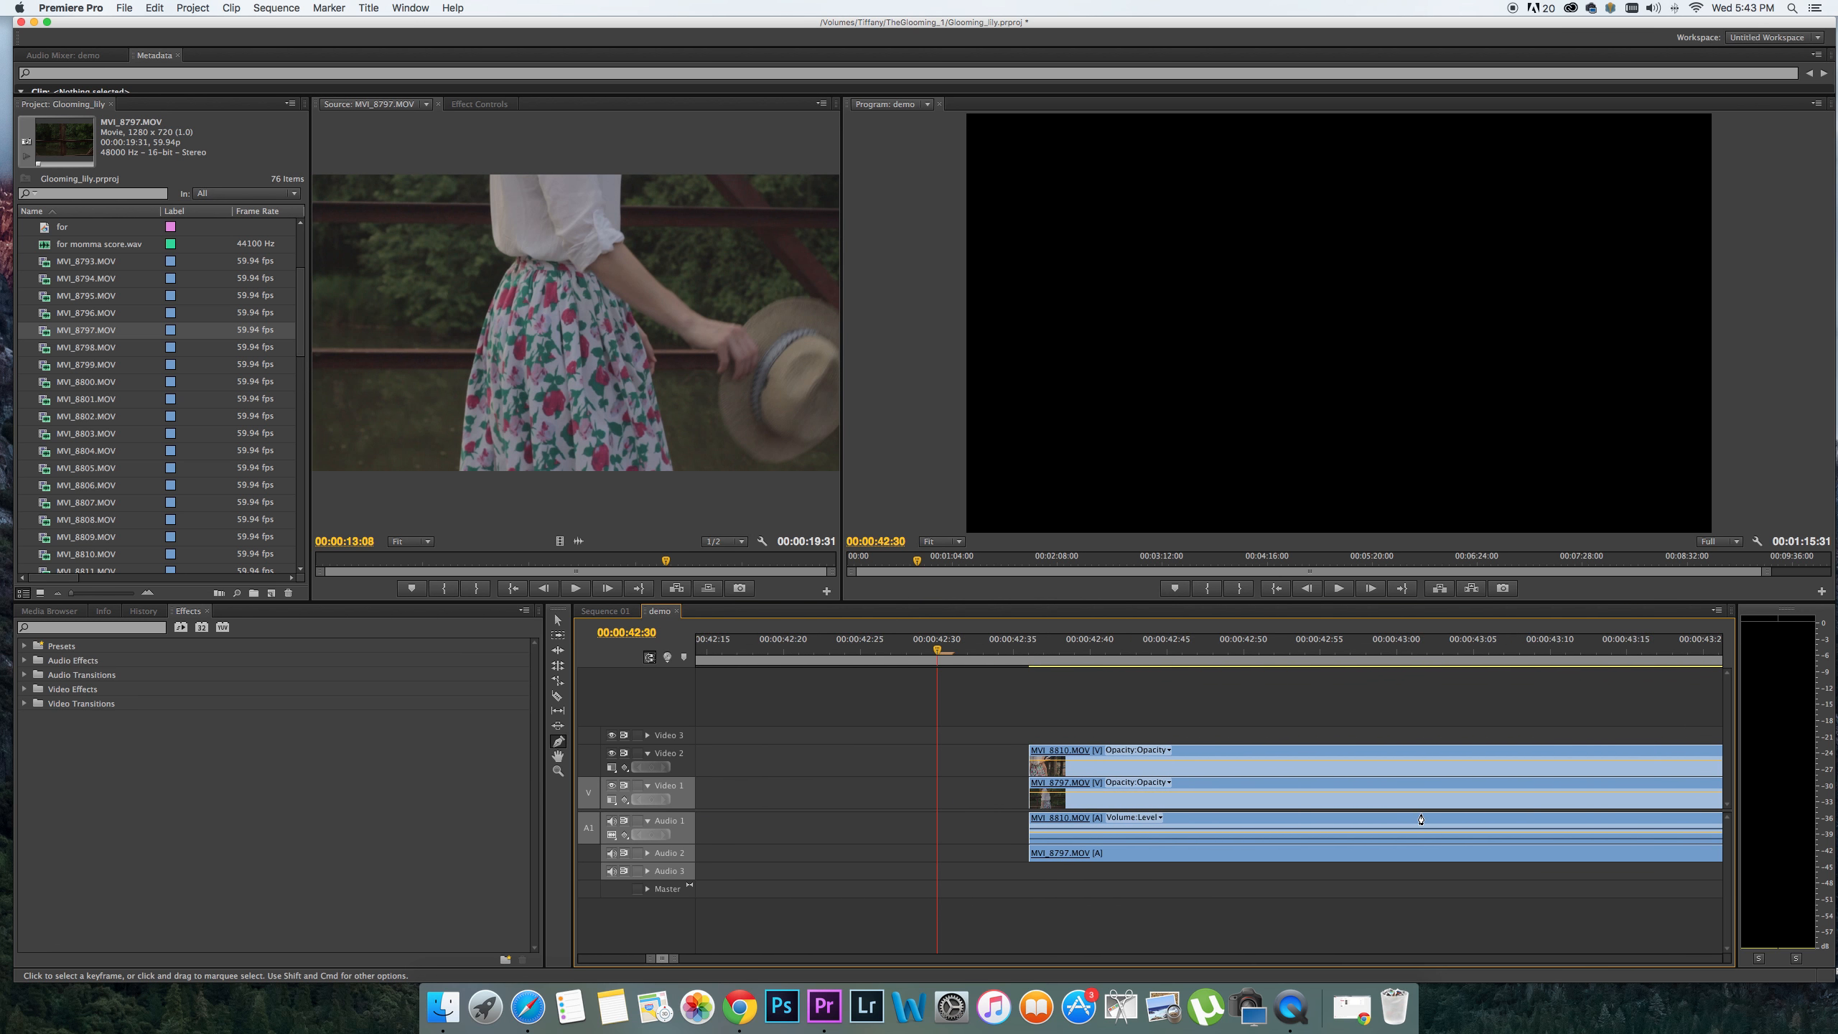
{"action": "mouse_move", "coordinate": [1060, 603]}
{"action": "left_mouse_down"}
{"action": "mouse_move", "coordinate": [1061, 484]}
{"action": "mouse_move", "coordinate": [1062, 582]}
{"action": "left_mouse_up"}
{"action": "left_click_drag", "start_coordinate": [938, 627], "coordinate": [1153, 631]}
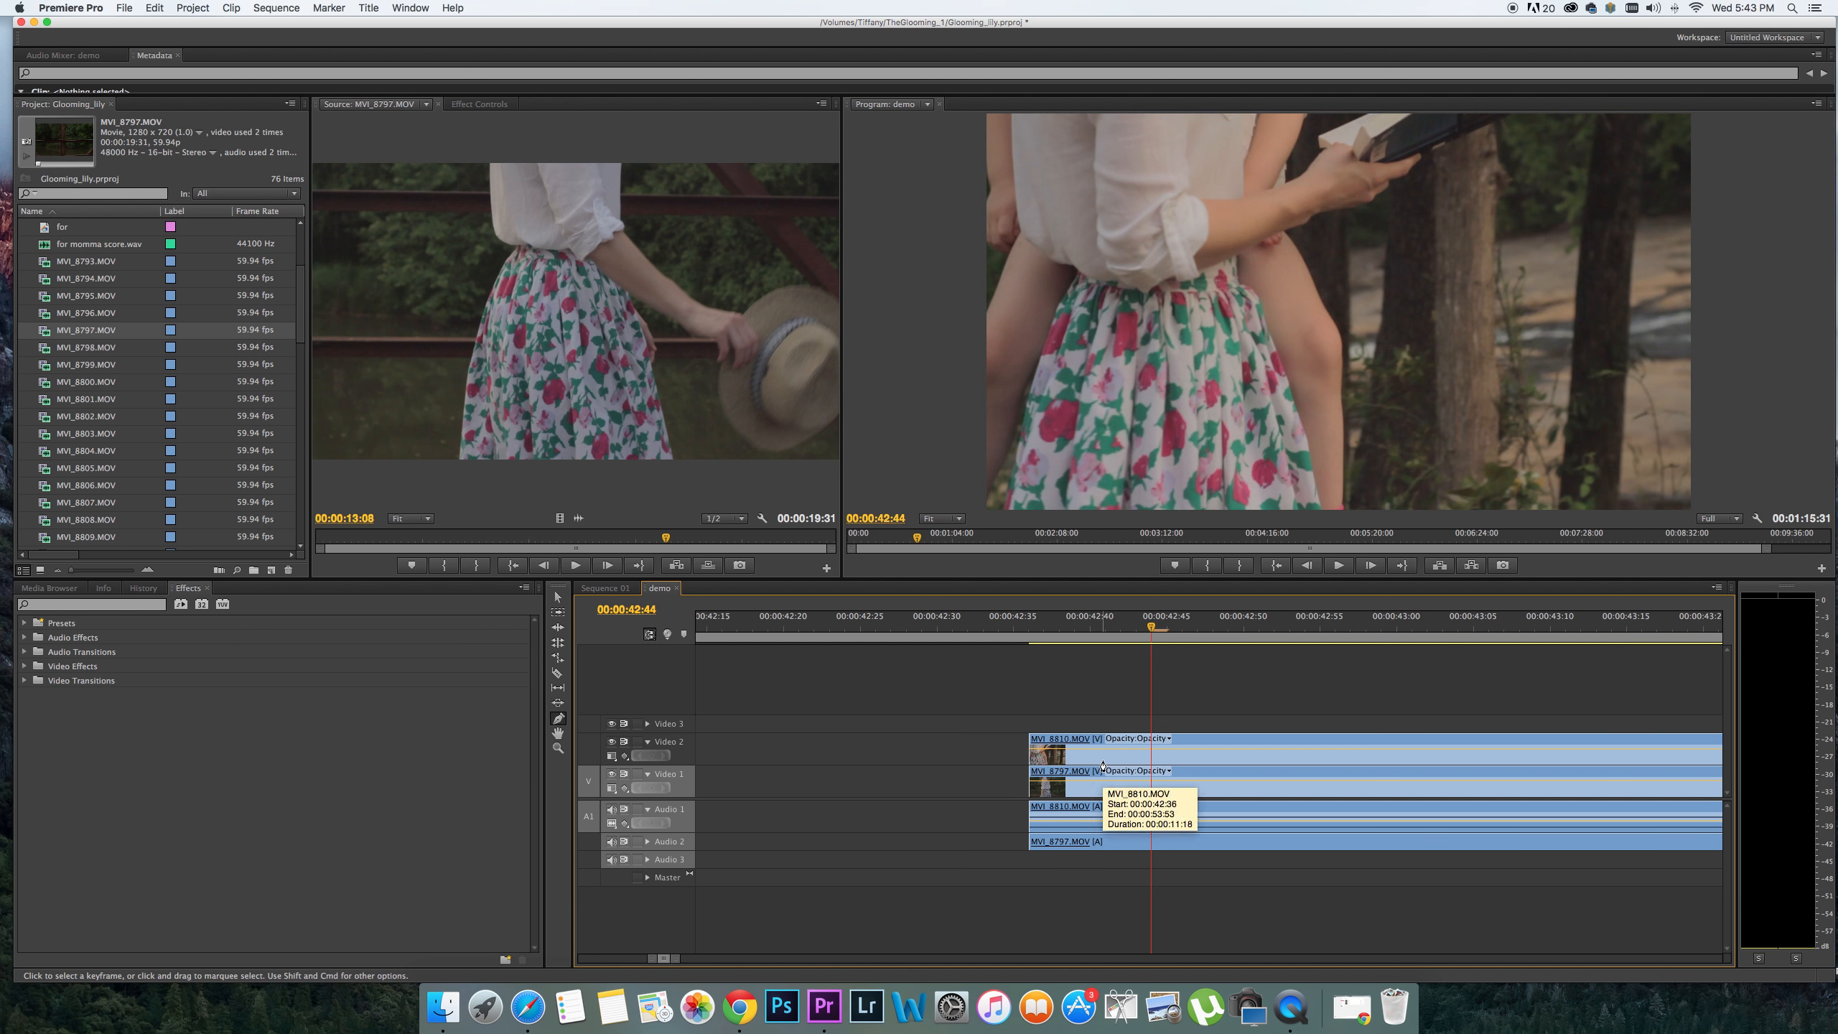
{"action": "left_click_drag", "start_coordinate": [1153, 630], "coordinate": [1319, 637]}
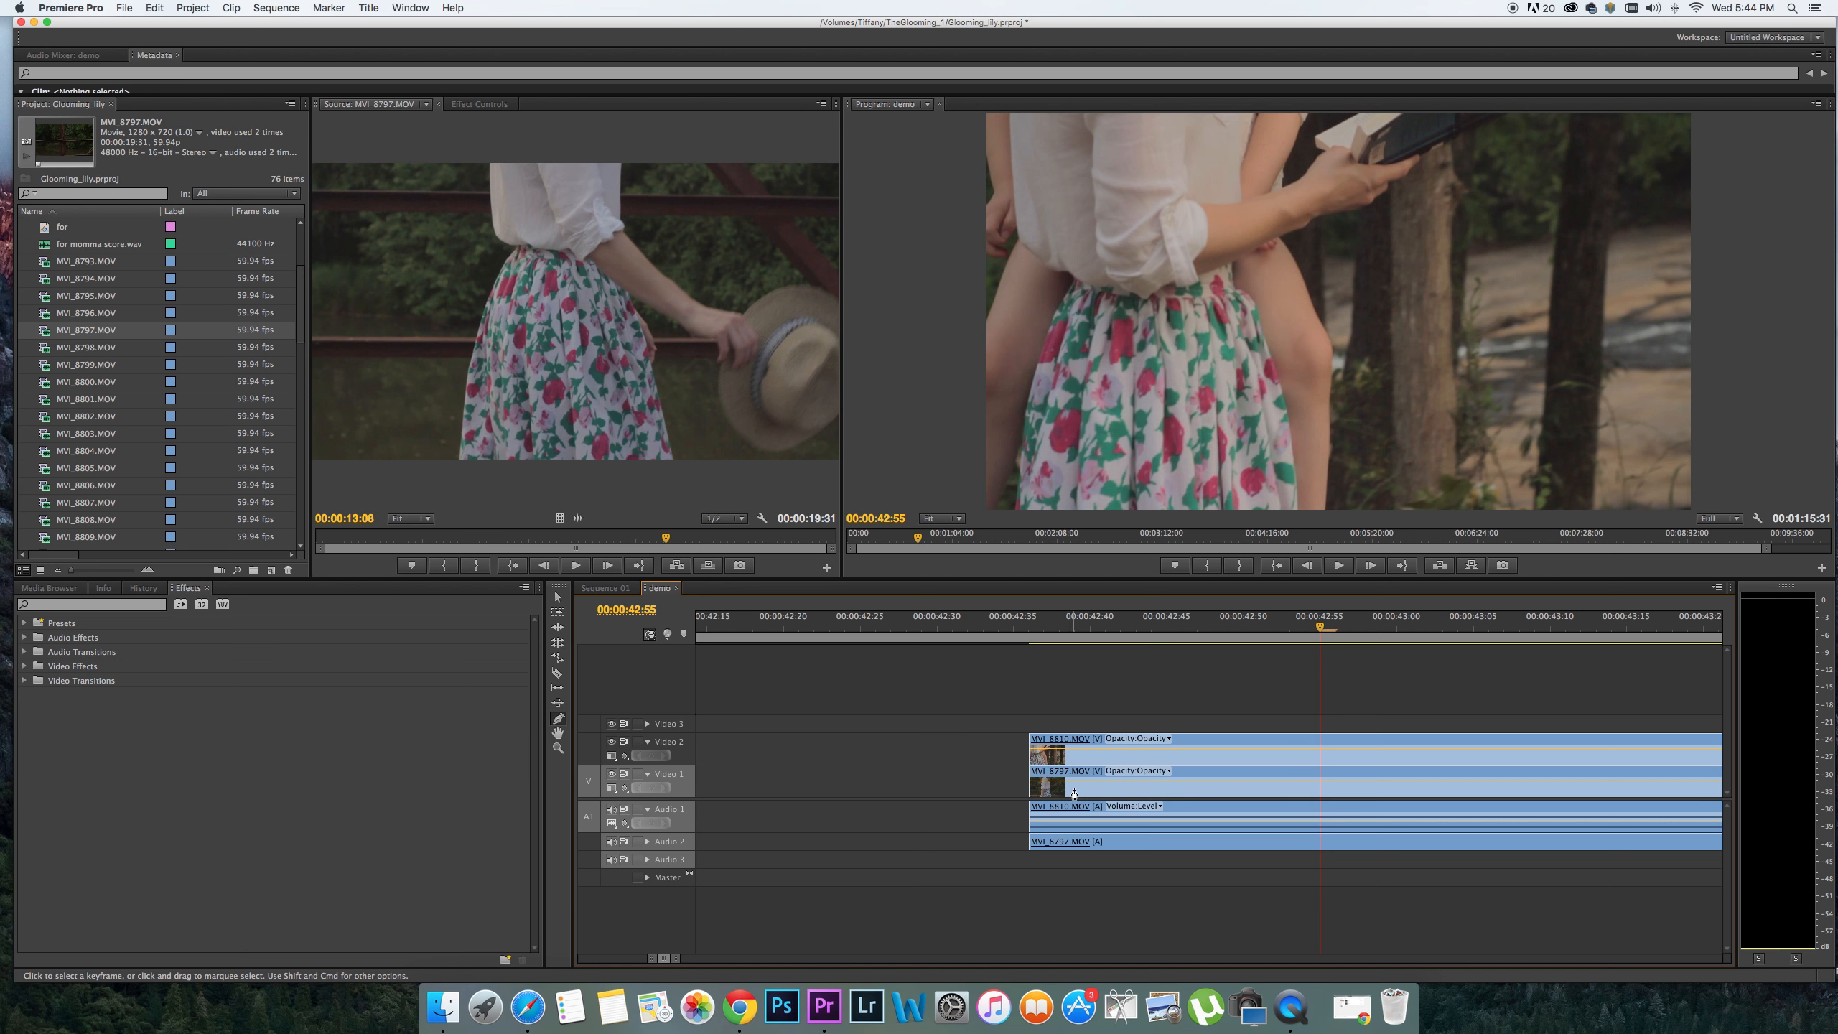
Add opacity keyframes to the Video 2 MVI_8810.MOV segment at its start and at 00:00:43:02, lower the latter to 0, and check that frame
{"action": "left_click", "coordinate": [1034, 756]}
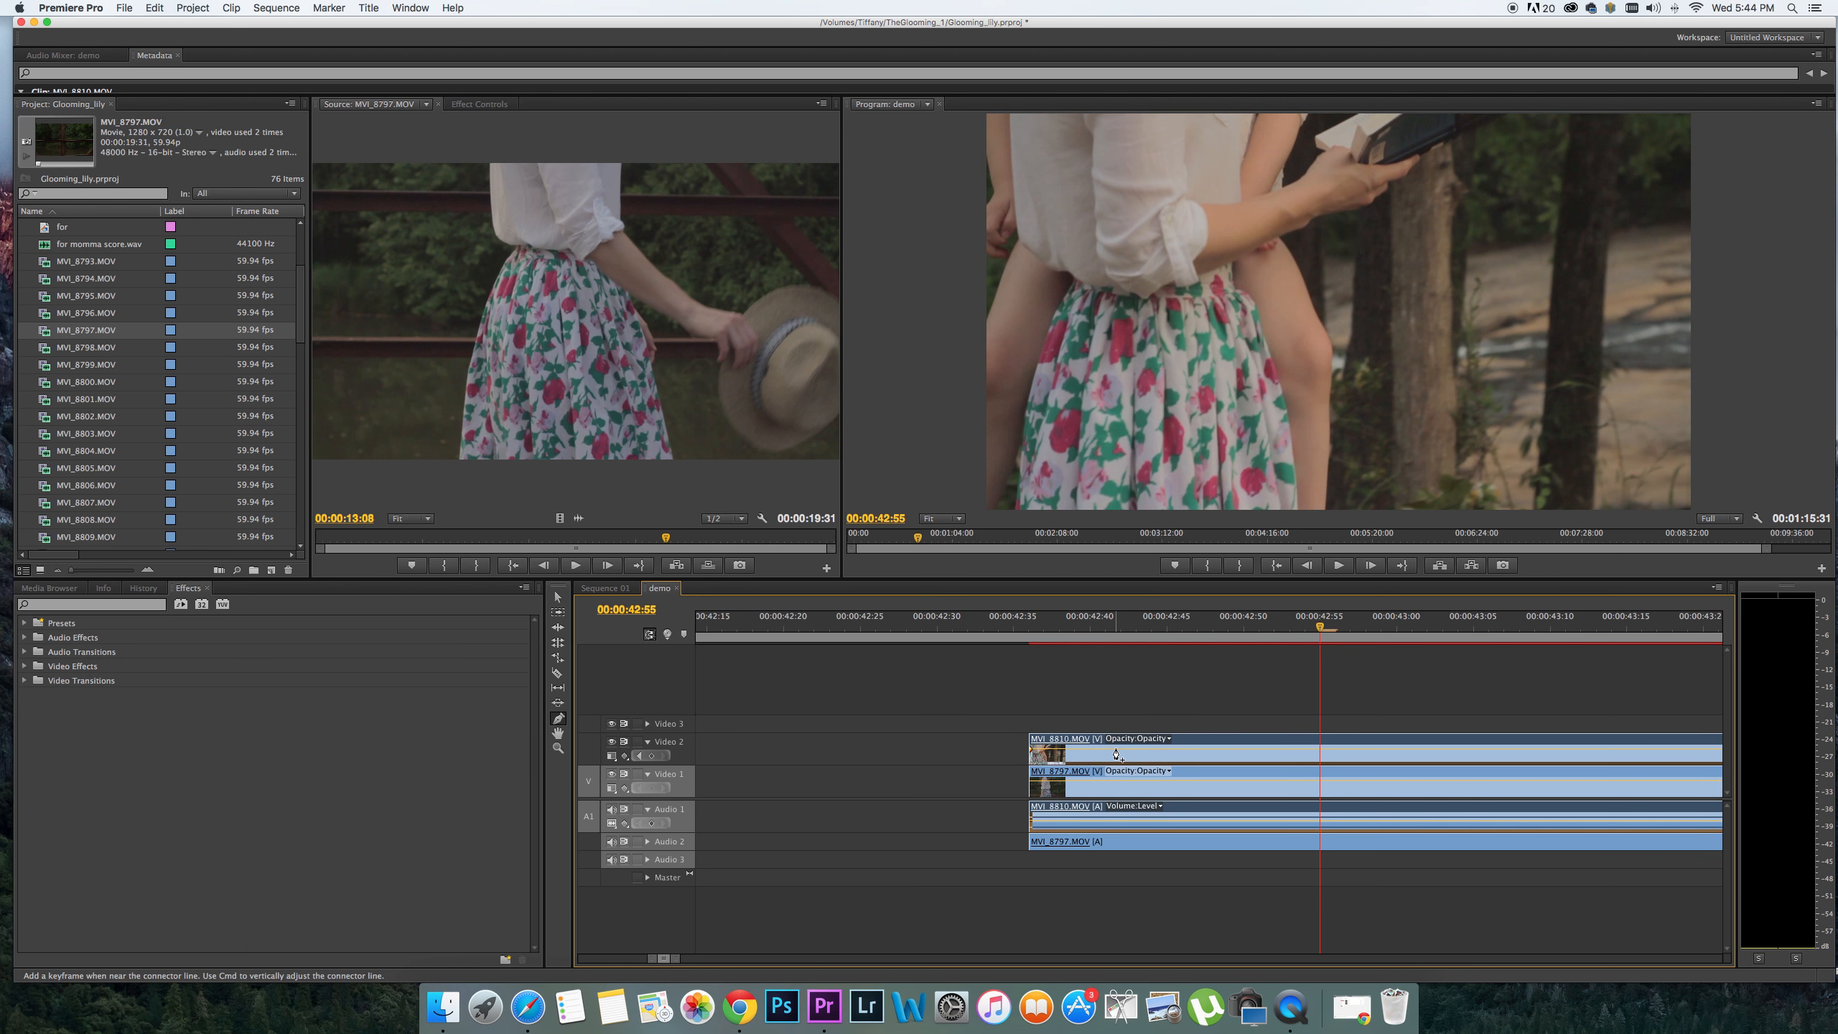
{"action": "scroll", "coordinate": [1116, 755], "scroll_direction": "down", "scroll_amount": 3}
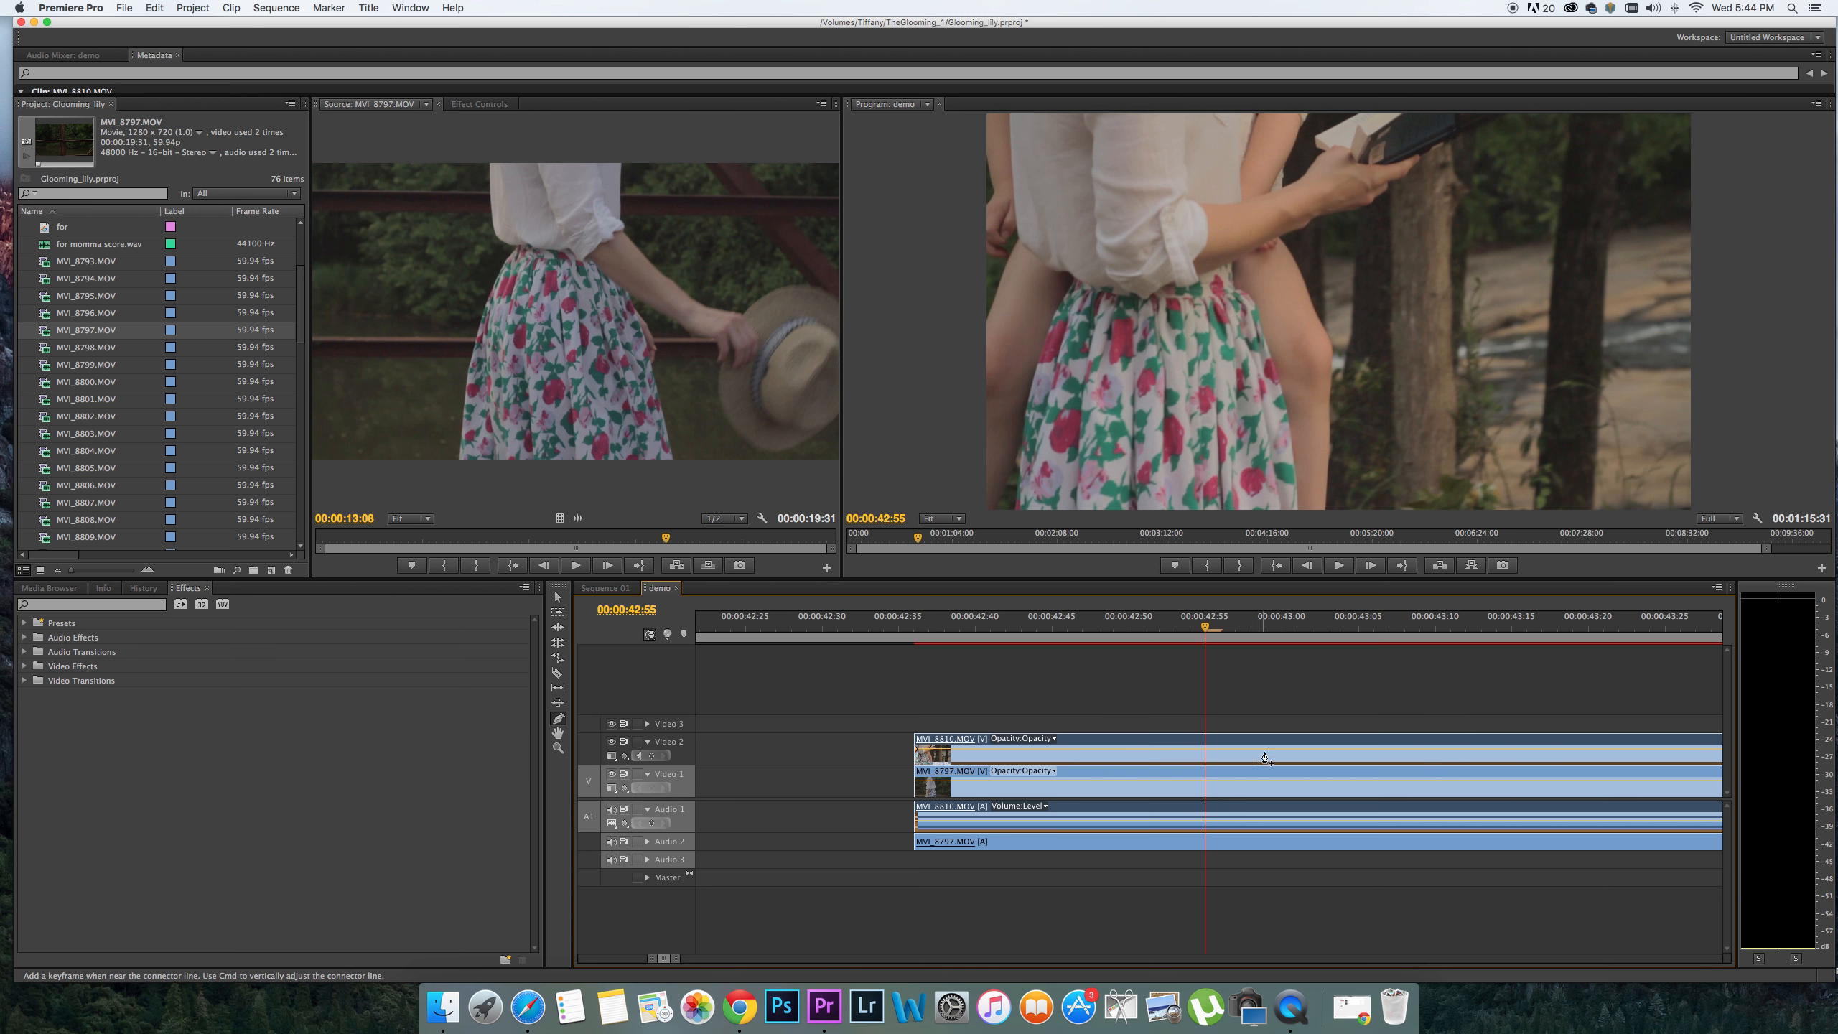
{"action": "left_click", "coordinate": [1320, 758]}
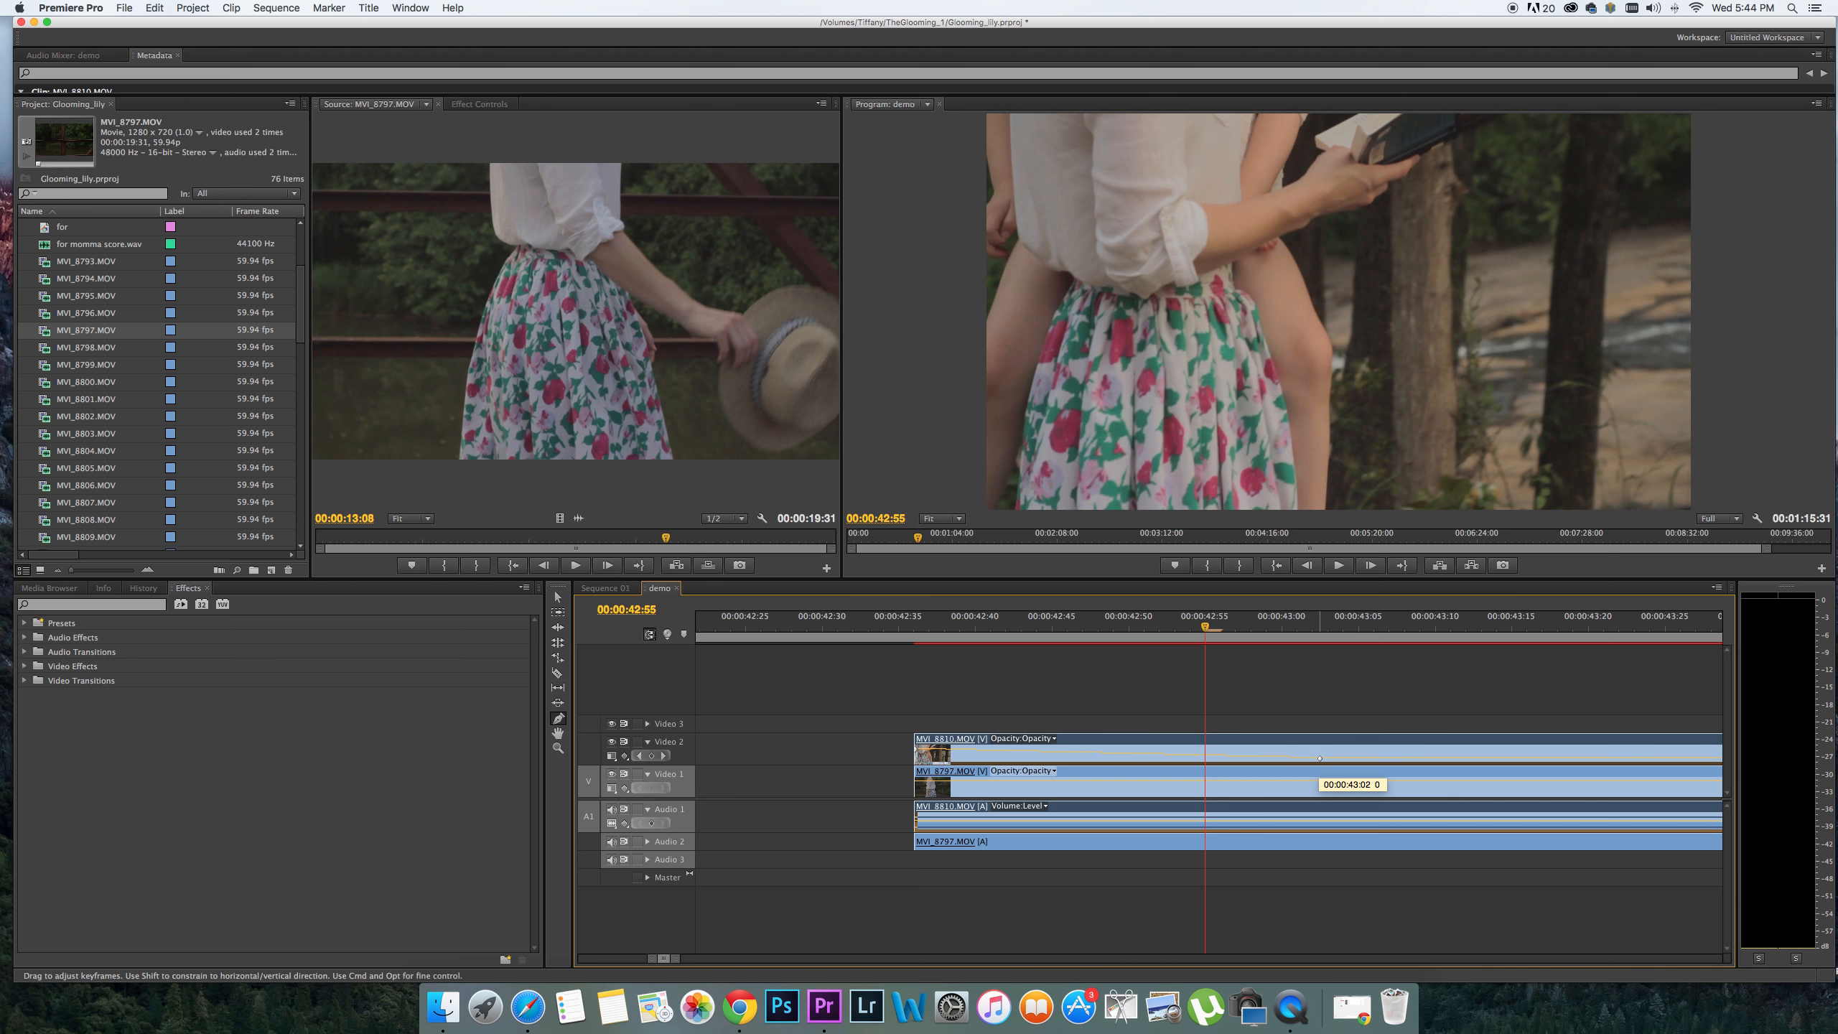
{"action": "left_click_drag", "start_coordinate": [1320, 772], "coordinate": [1323, 775]}
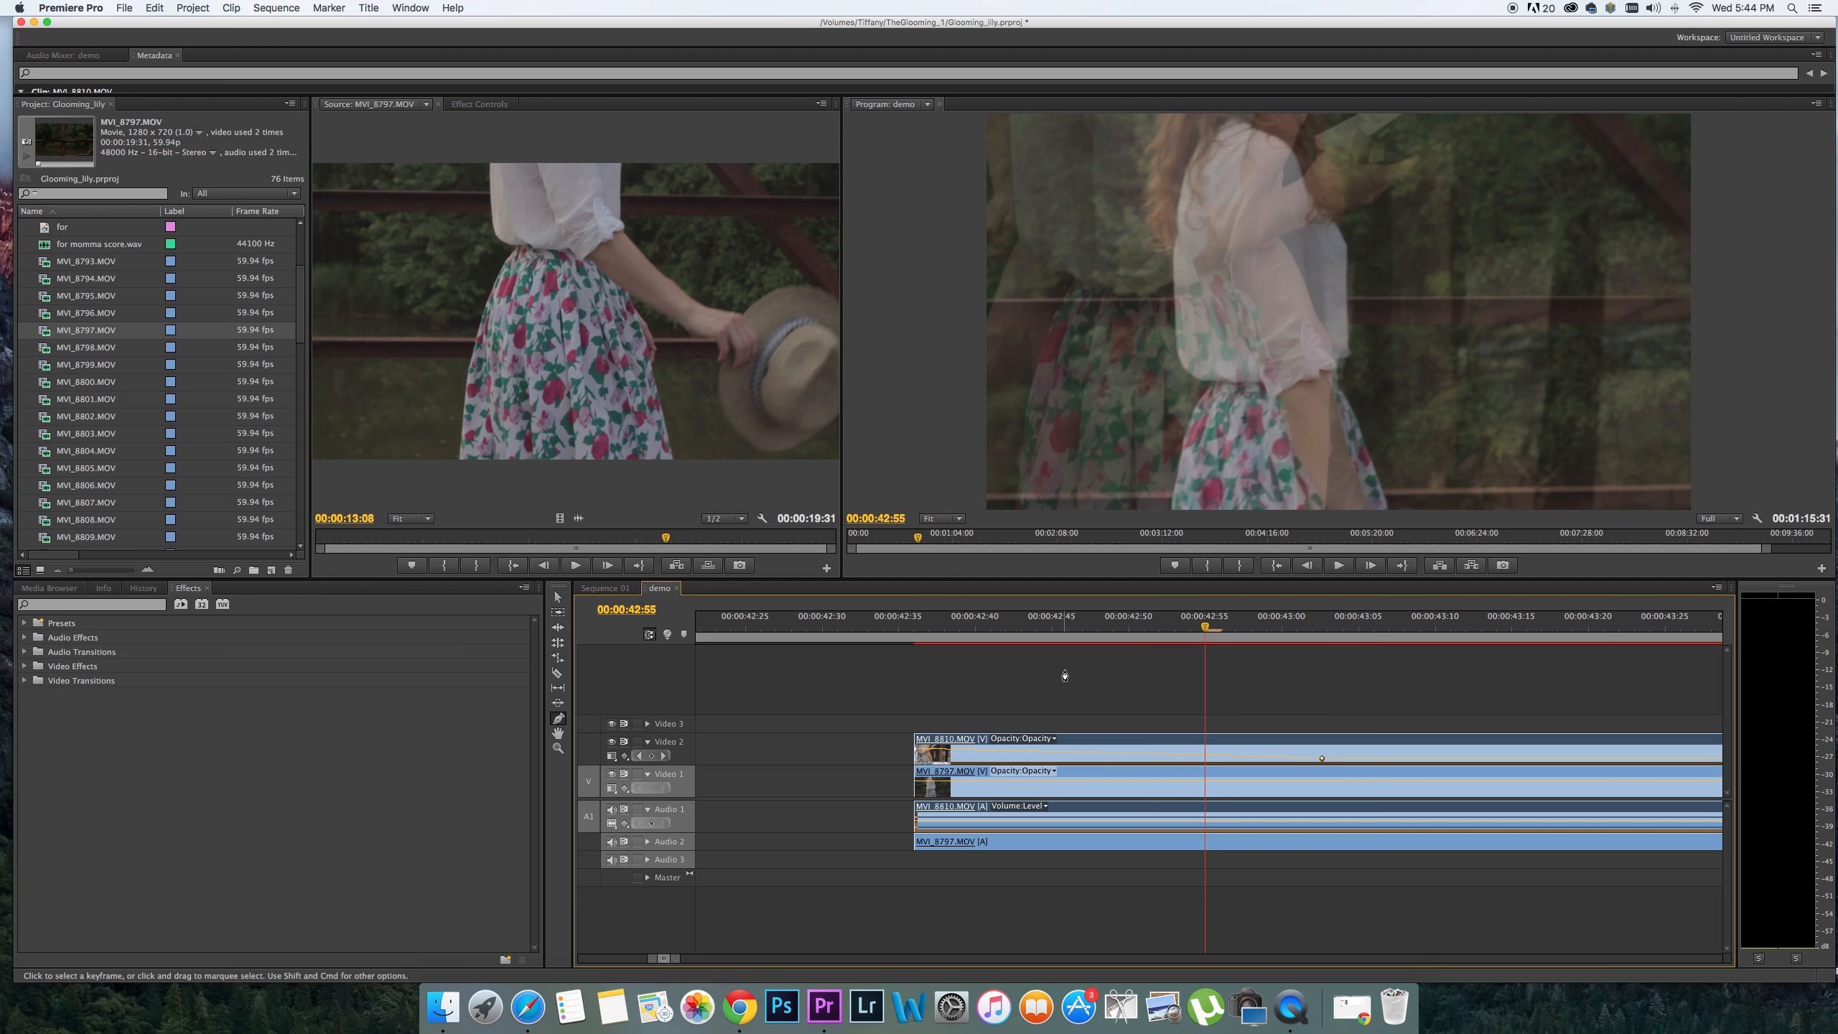
{"action": "left_click_drag", "start_coordinate": [1205, 627], "coordinate": [1315, 631]}
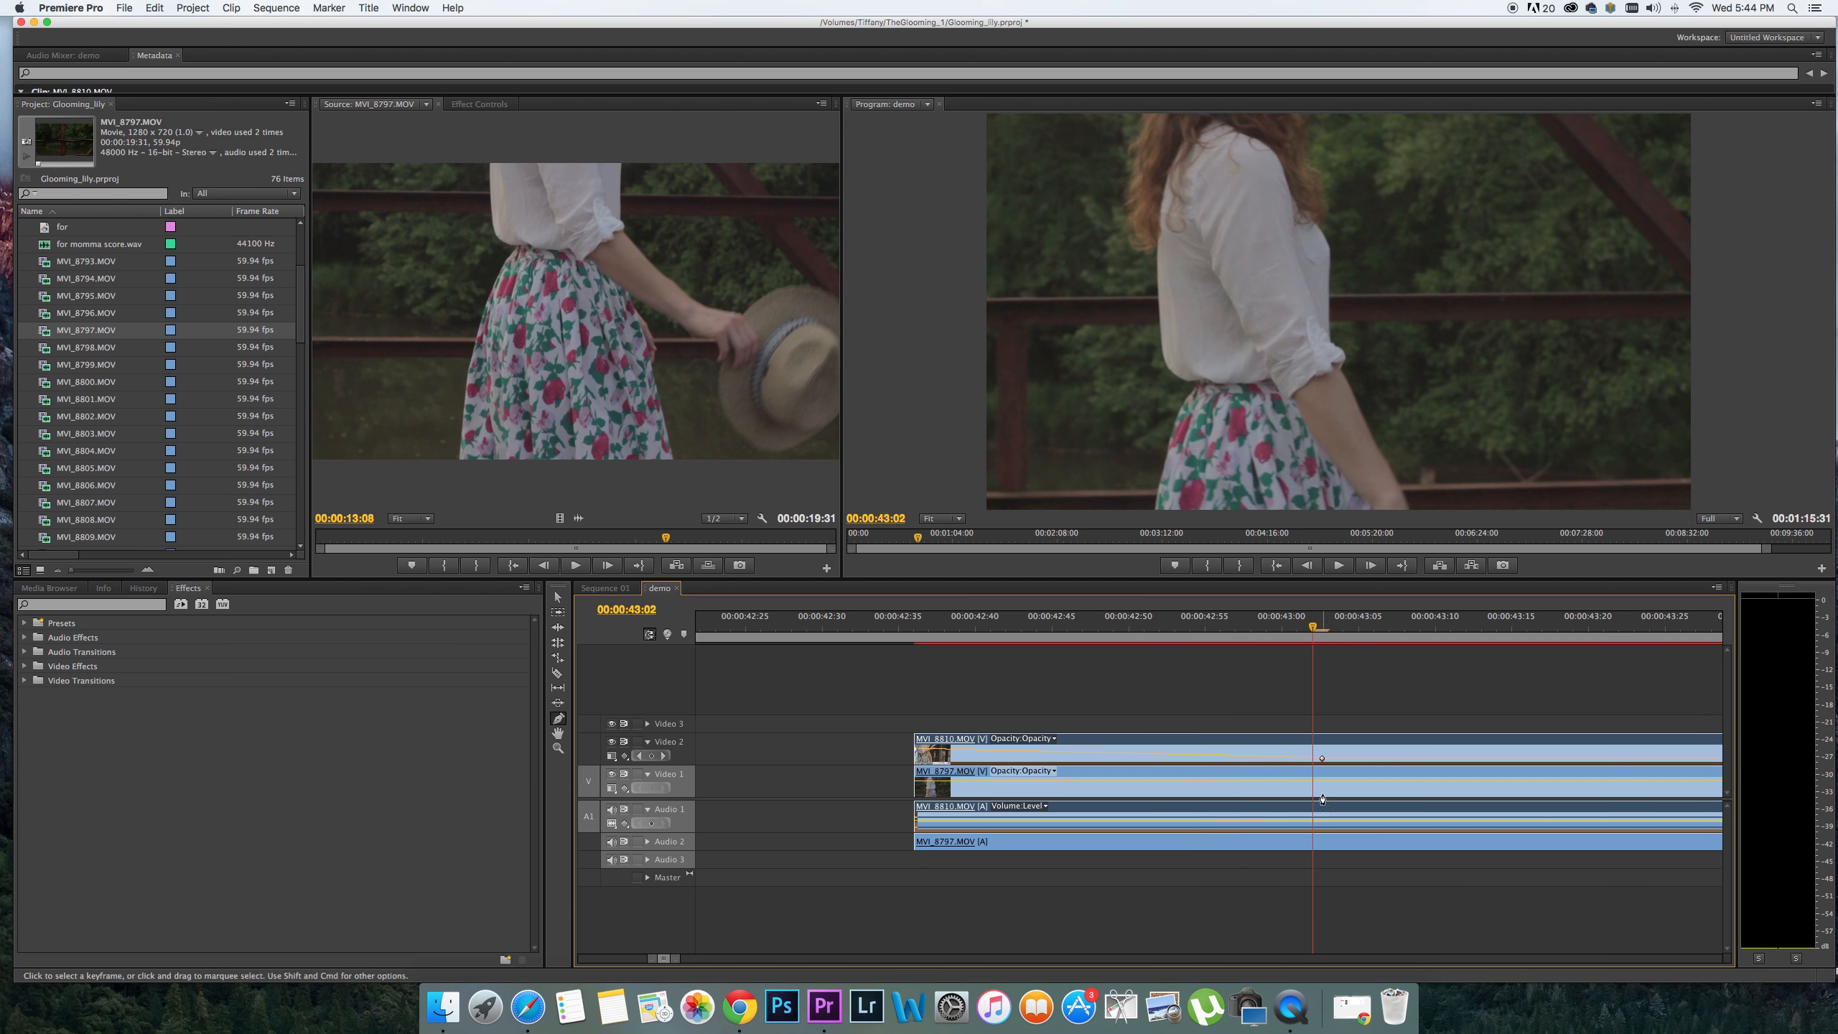
Raise the opacity keyframe near 00:00:43:02, add a lowered keyframe just before it, and play the fade from the segment's start
{"action": "left_click_drag", "start_coordinate": [1322, 758], "coordinate": [1322, 753]}
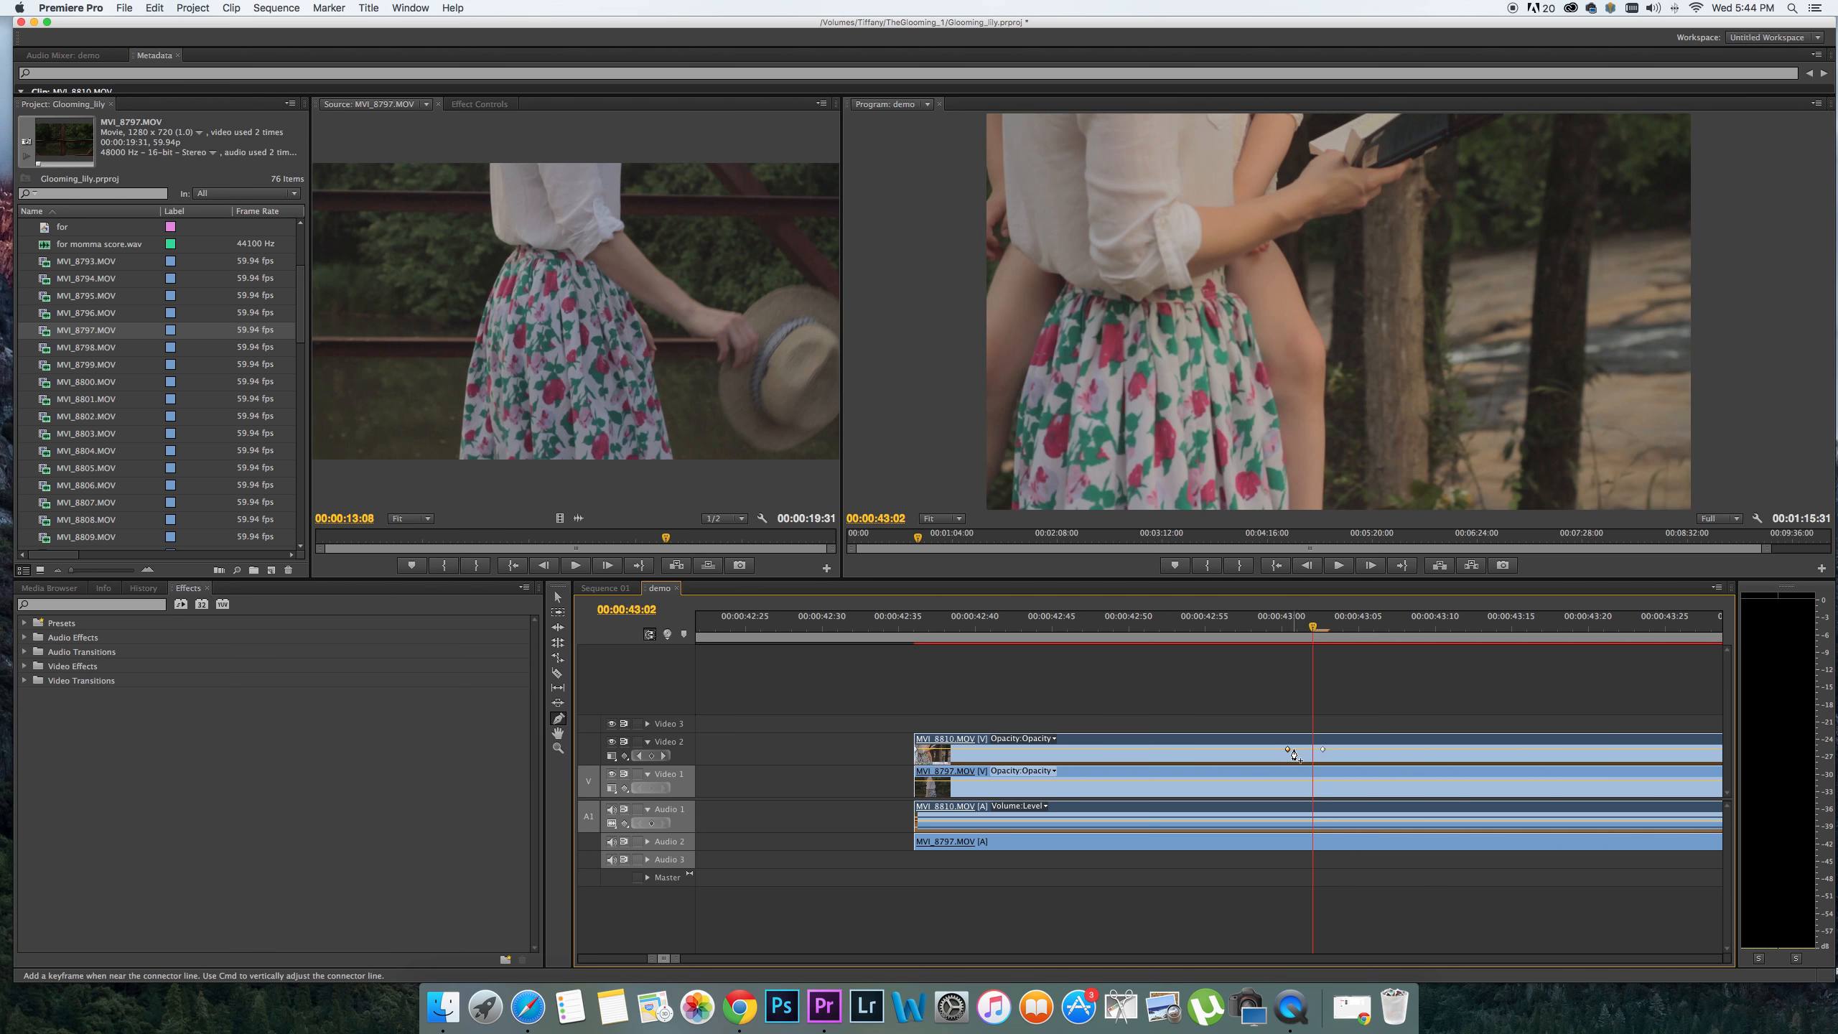
{"action": "left_click_drag", "start_coordinate": [1288, 752], "coordinate": [1287, 768]}
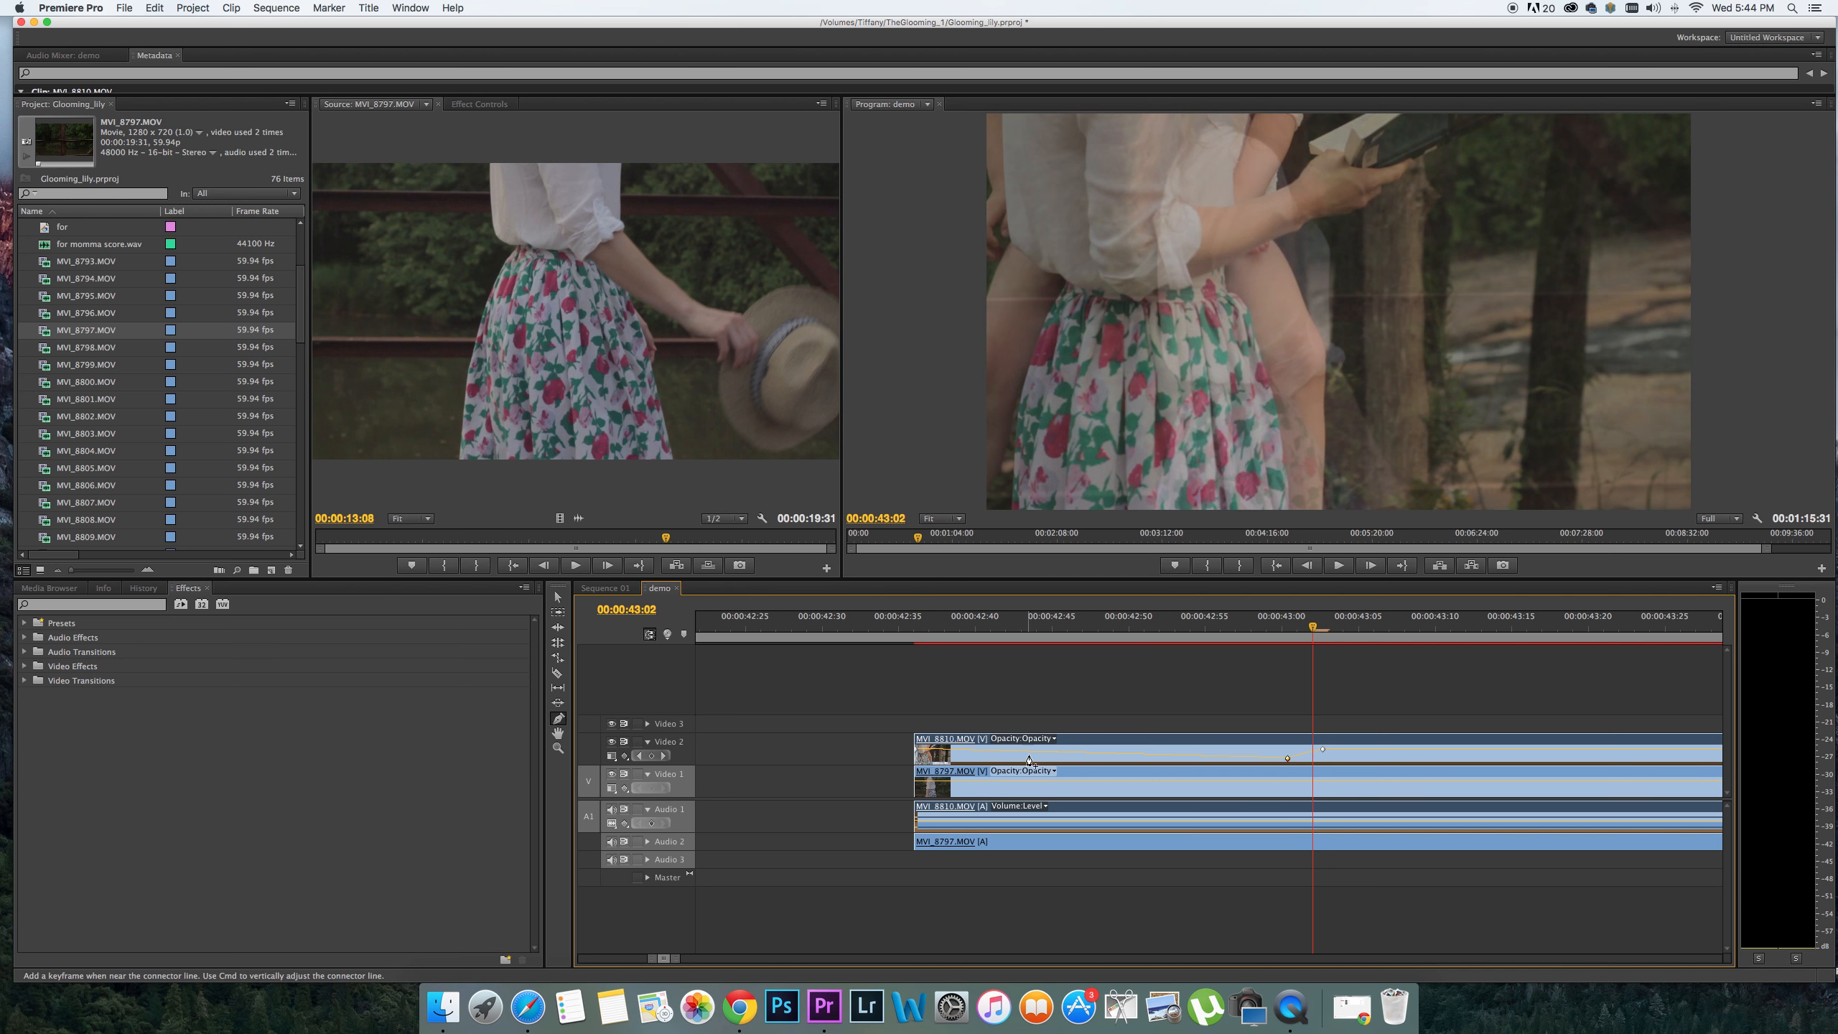
{"action": "left_click", "coordinate": [926, 630]}
{"action": "key", "text": "space"}
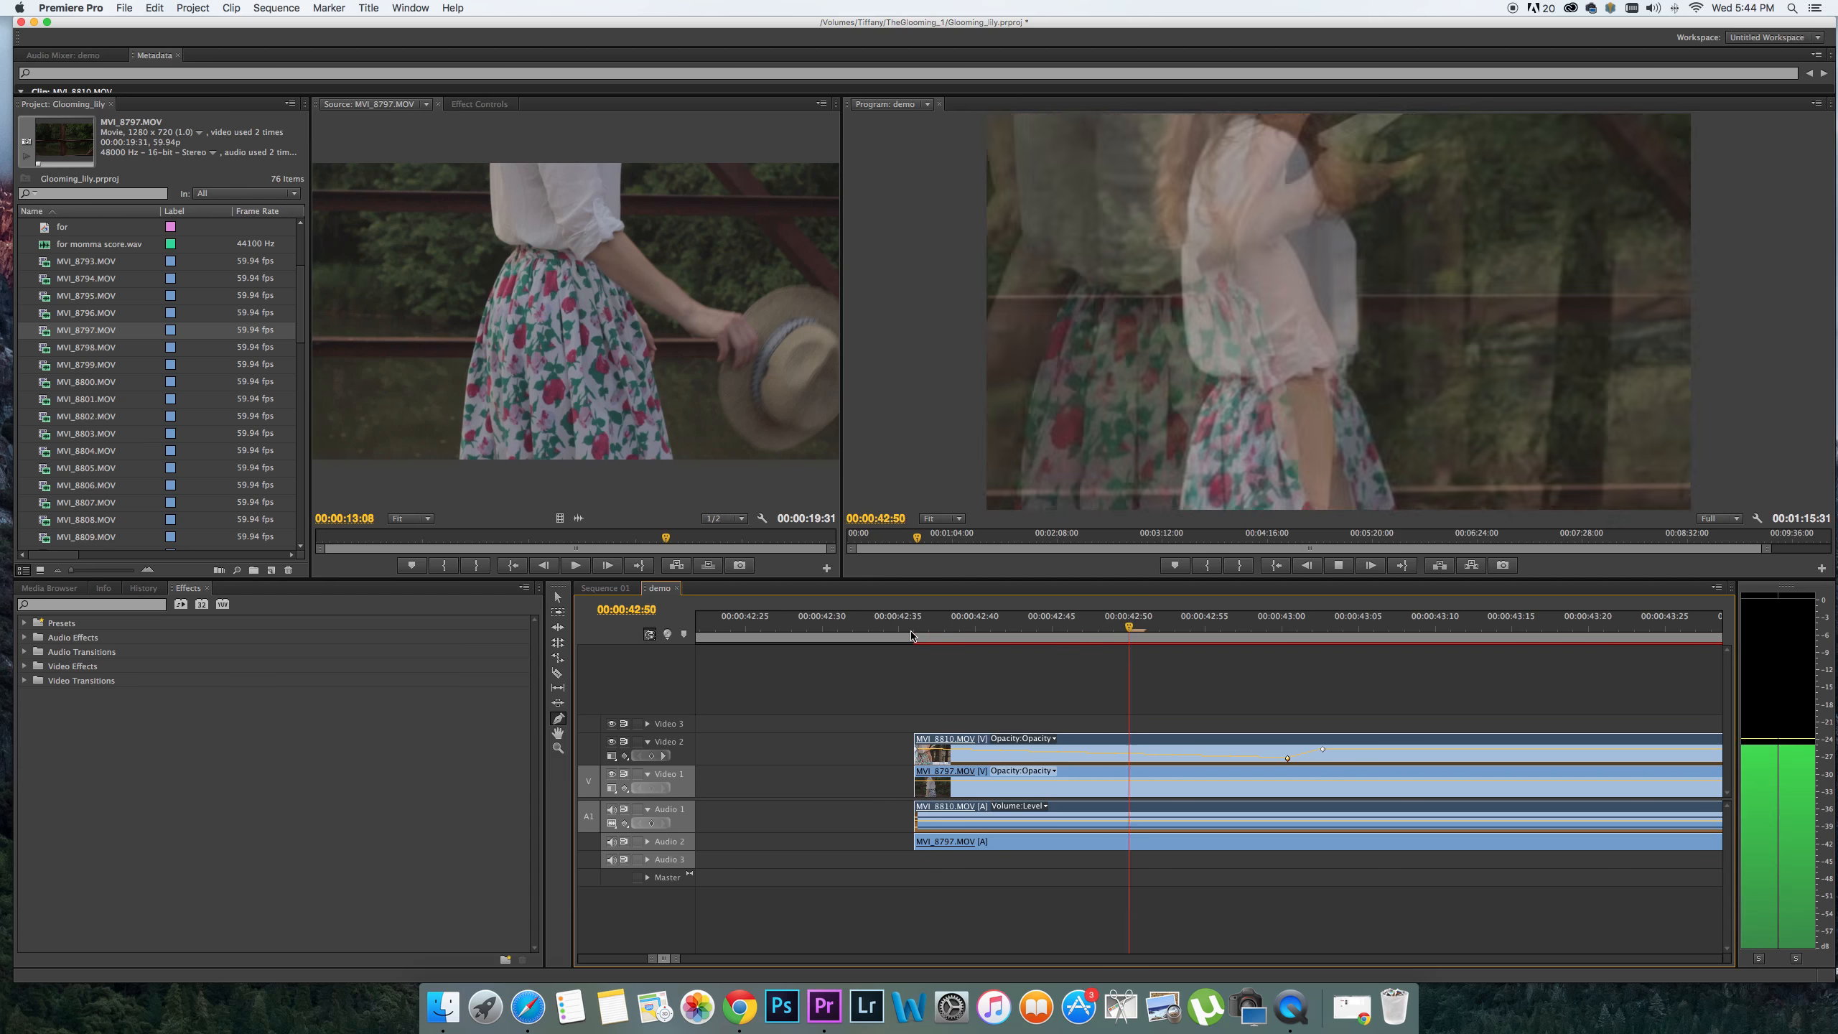
Lengthen the MVI_8810.MOV fade by moving its two end opacity keyframes to about 00:00:44:38
{"action": "key", "text": "minus"}
{"action": "key", "text": "minus"}
{"action": "key", "text": "minus"}
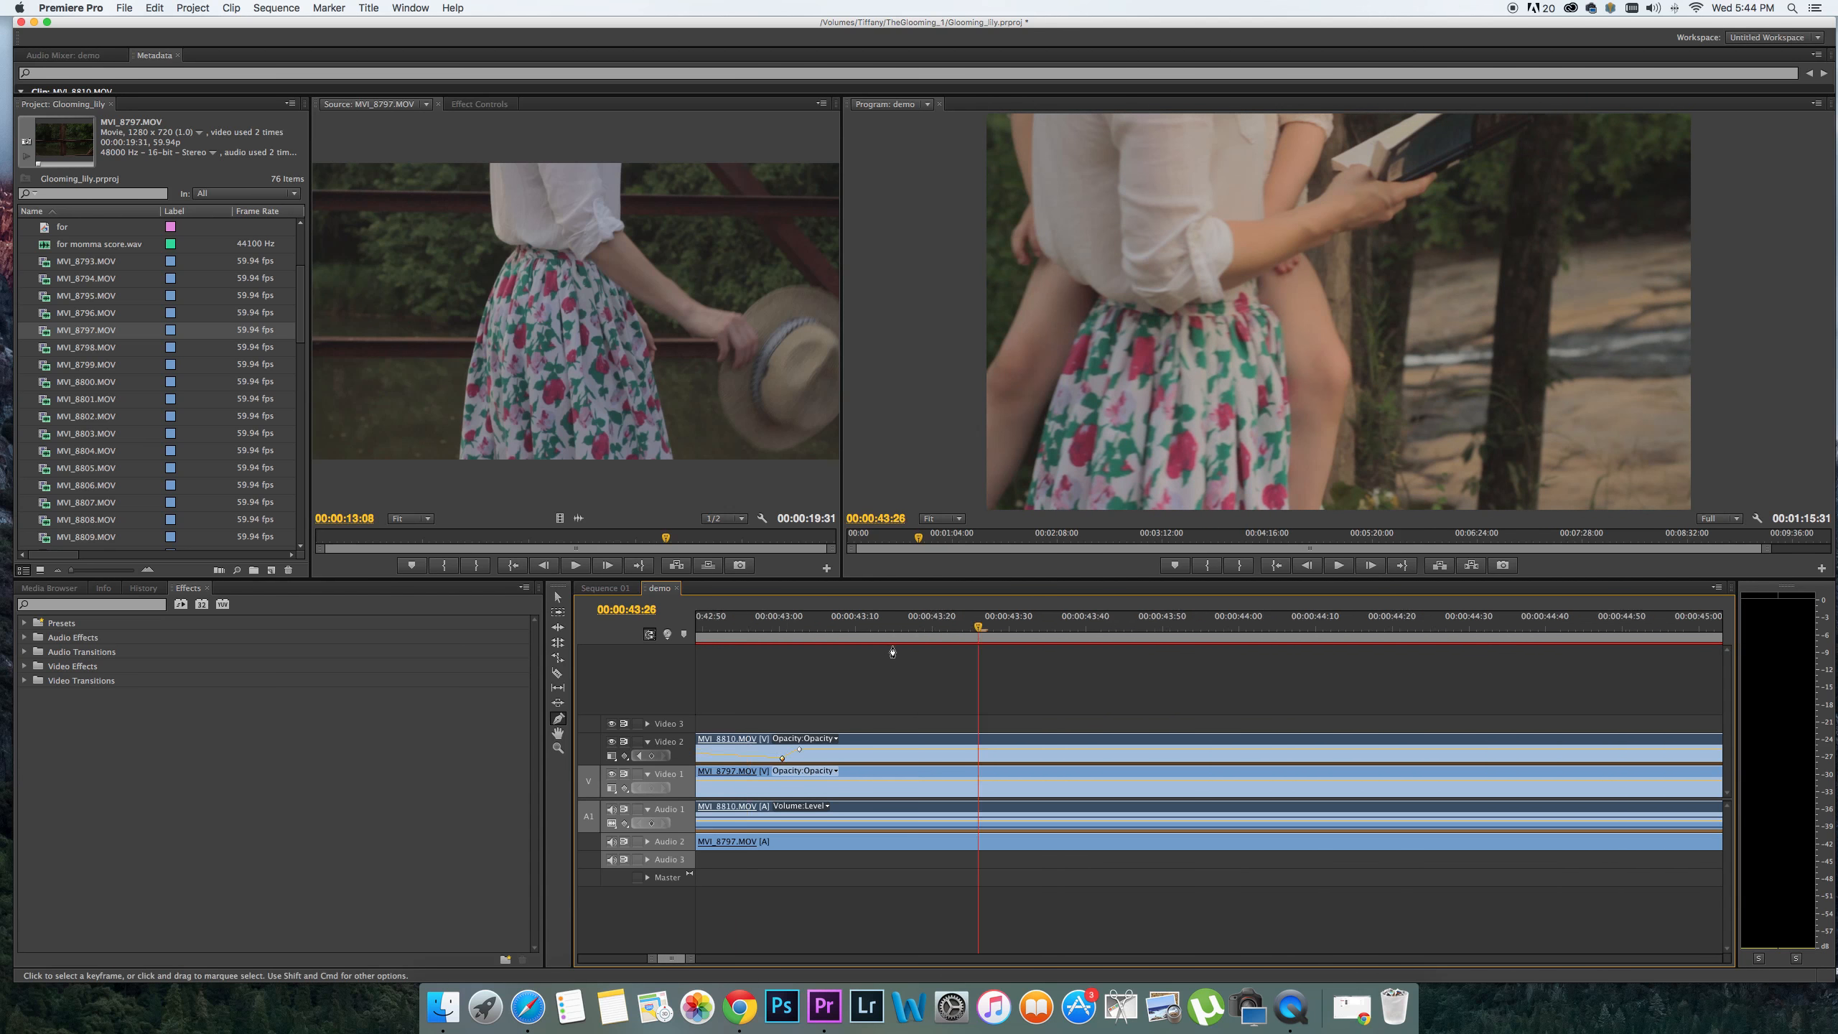
{"action": "left_click_drag", "start_coordinate": [1109, 750], "coordinate": [1300, 758]}
{"action": "left_click_drag", "start_coordinate": [1104, 758], "coordinate": [1289, 758]}
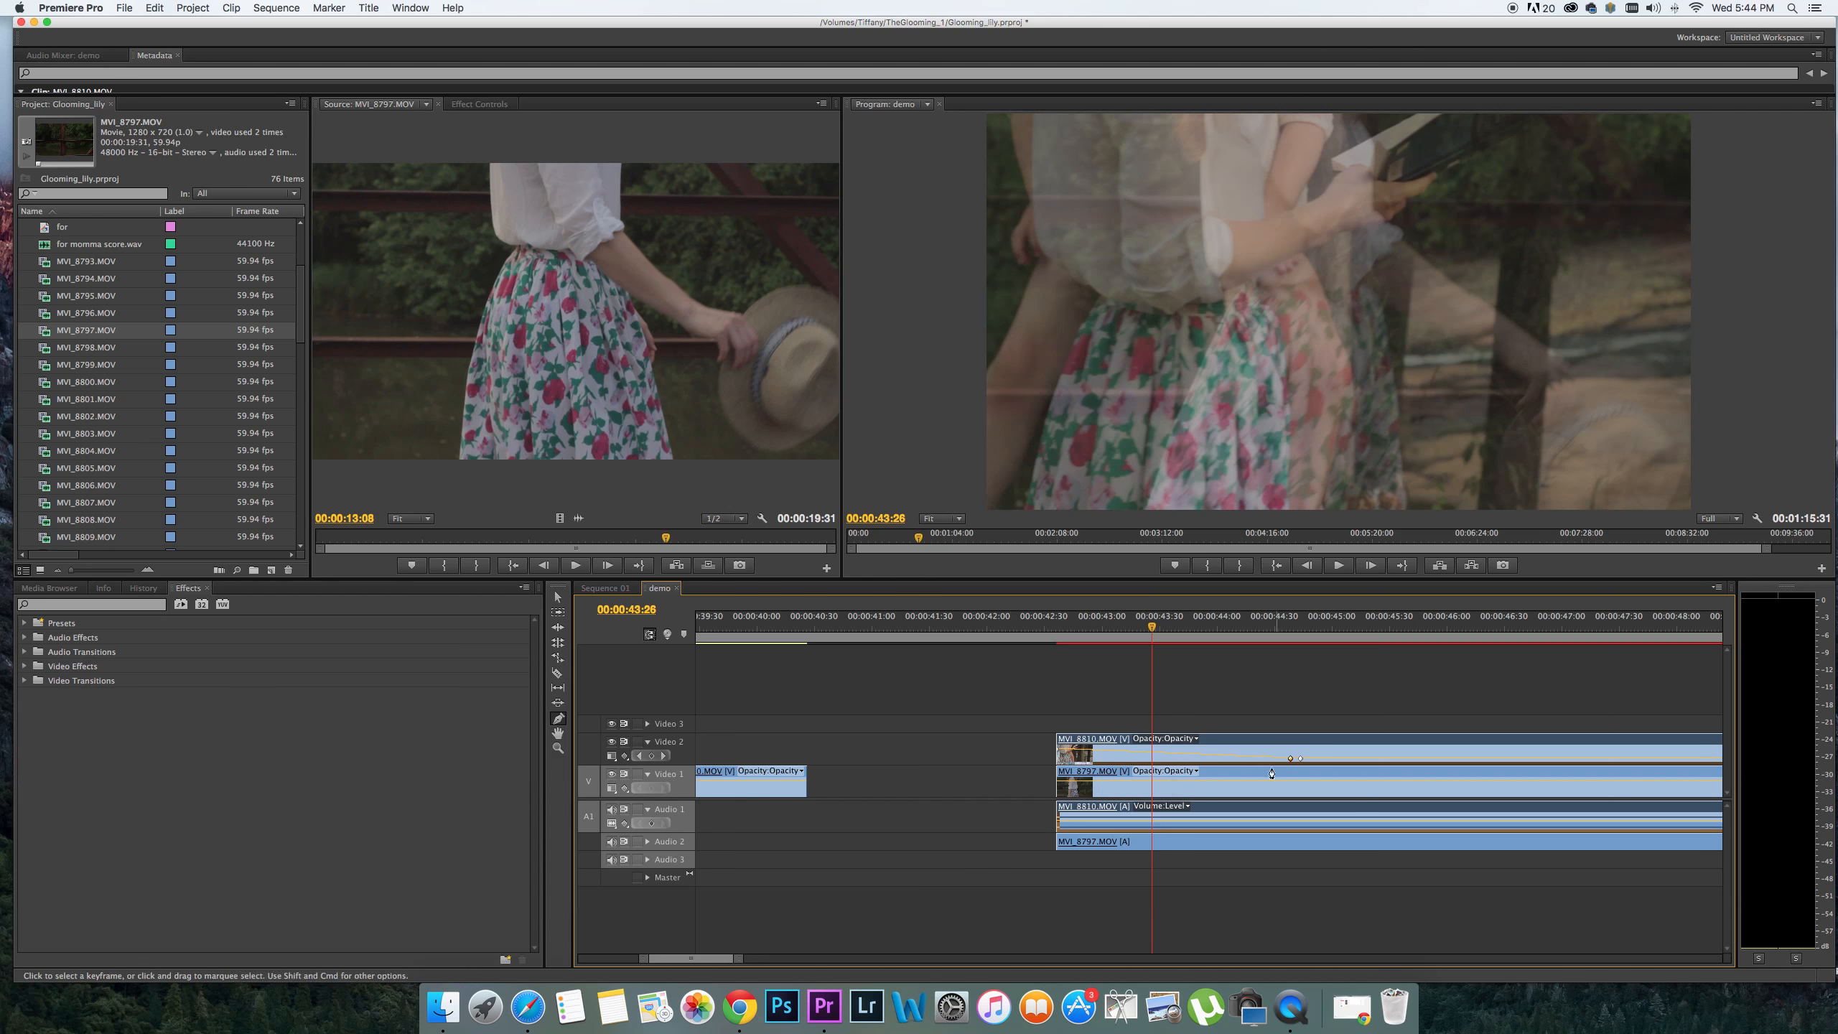
Play and scrub through the lengthened opacity fade from MVI_8810.MOV to MVI_8797.MOV
{"action": "left_click", "coordinate": [1057, 632]}
{"action": "key", "text": "space"}
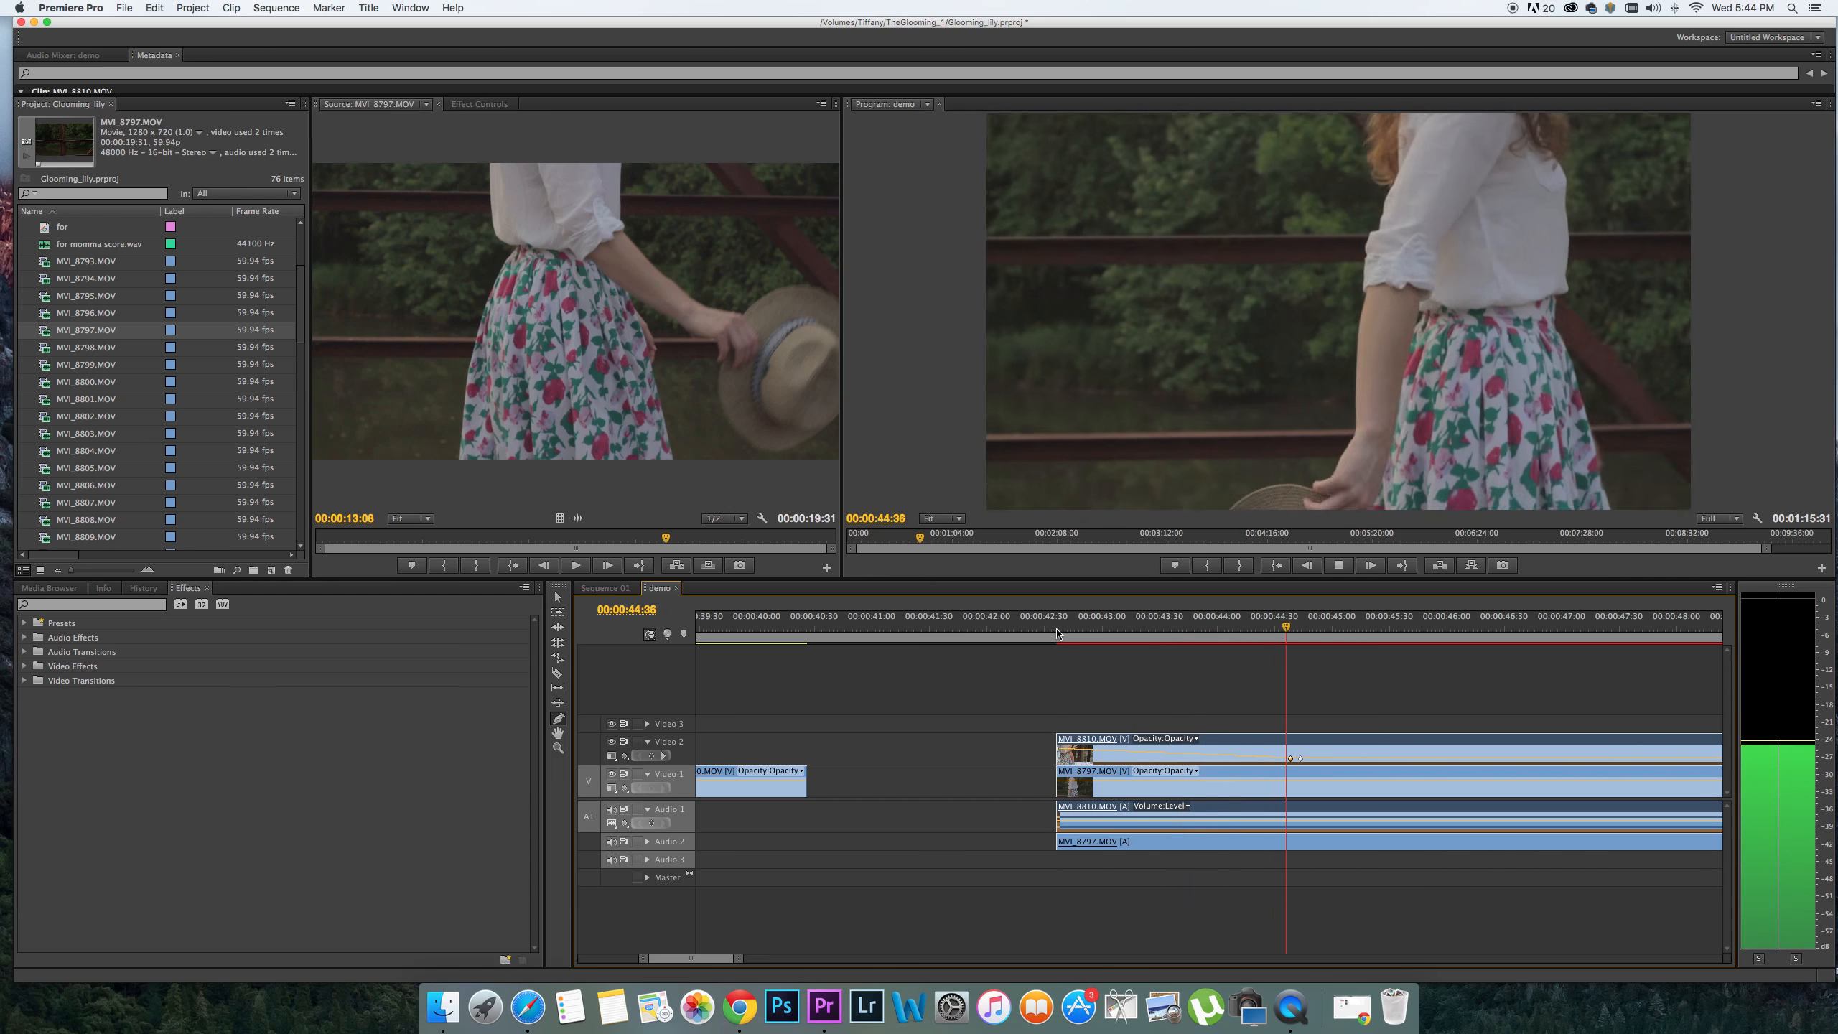
{"action": "key", "text": "space"}
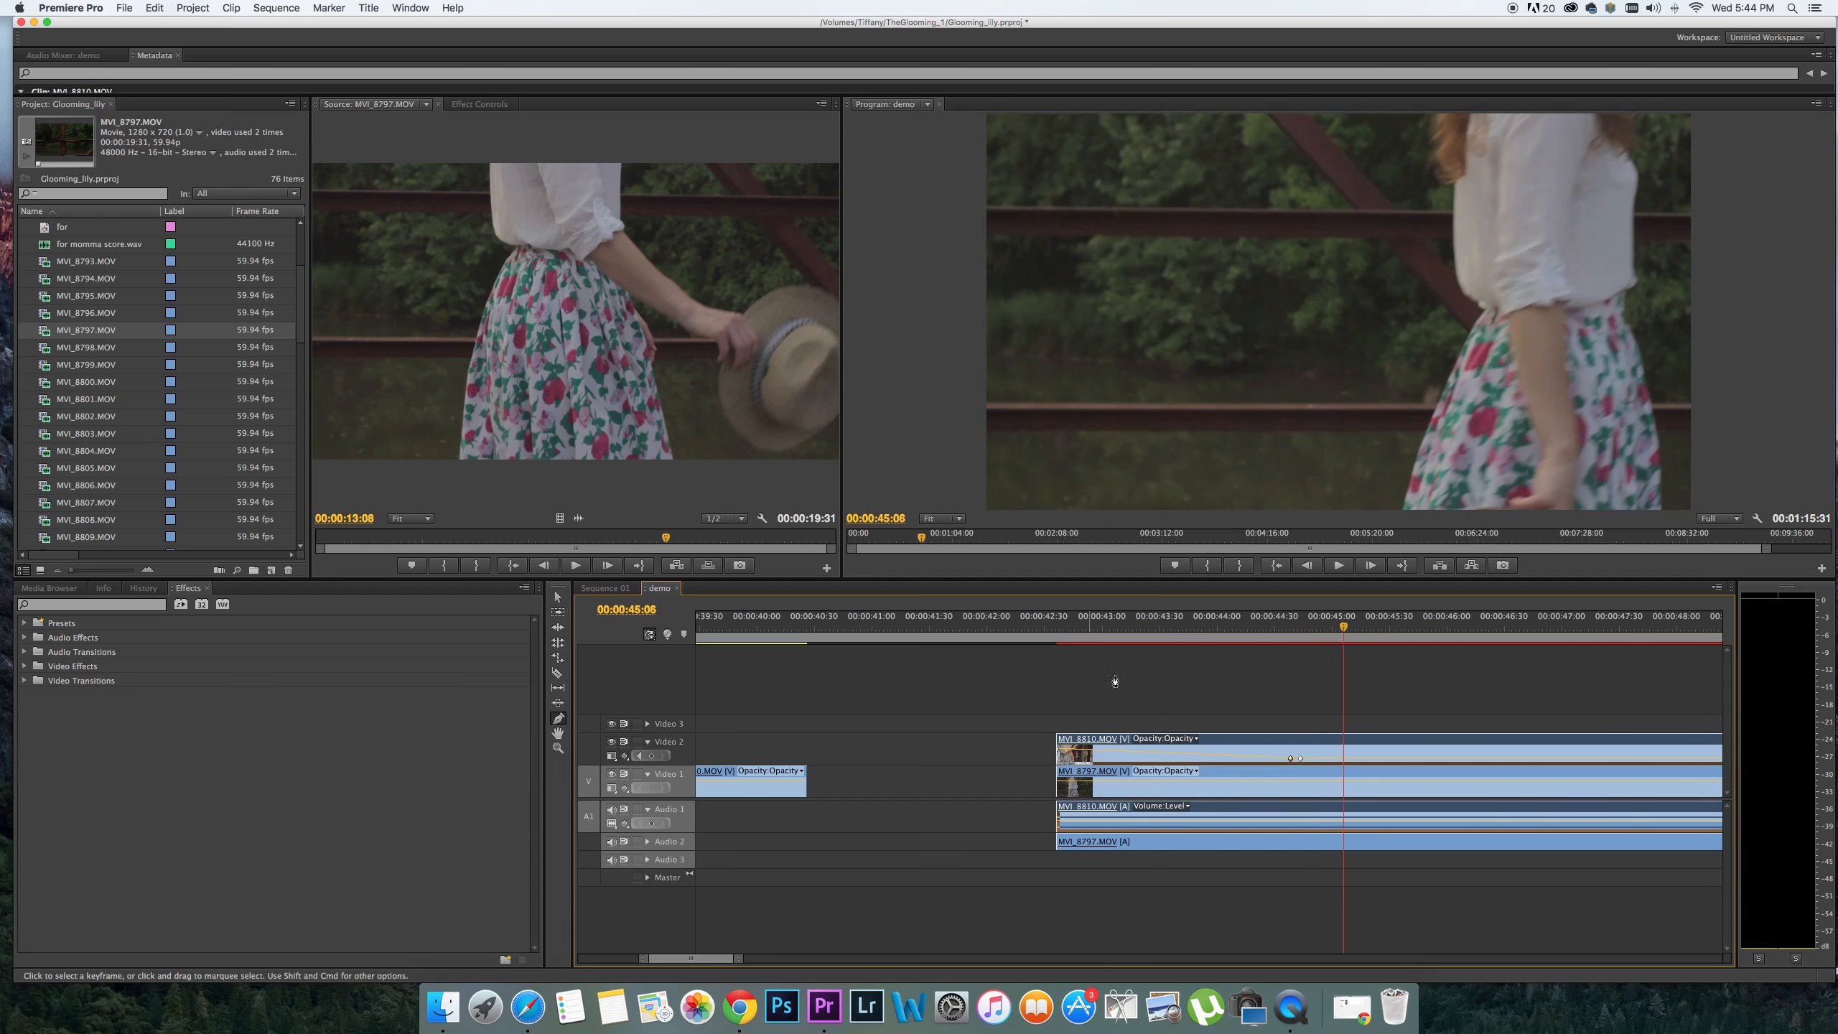
{"action": "left_click_drag", "start_coordinate": [1072, 633], "coordinate": [1196, 654]}
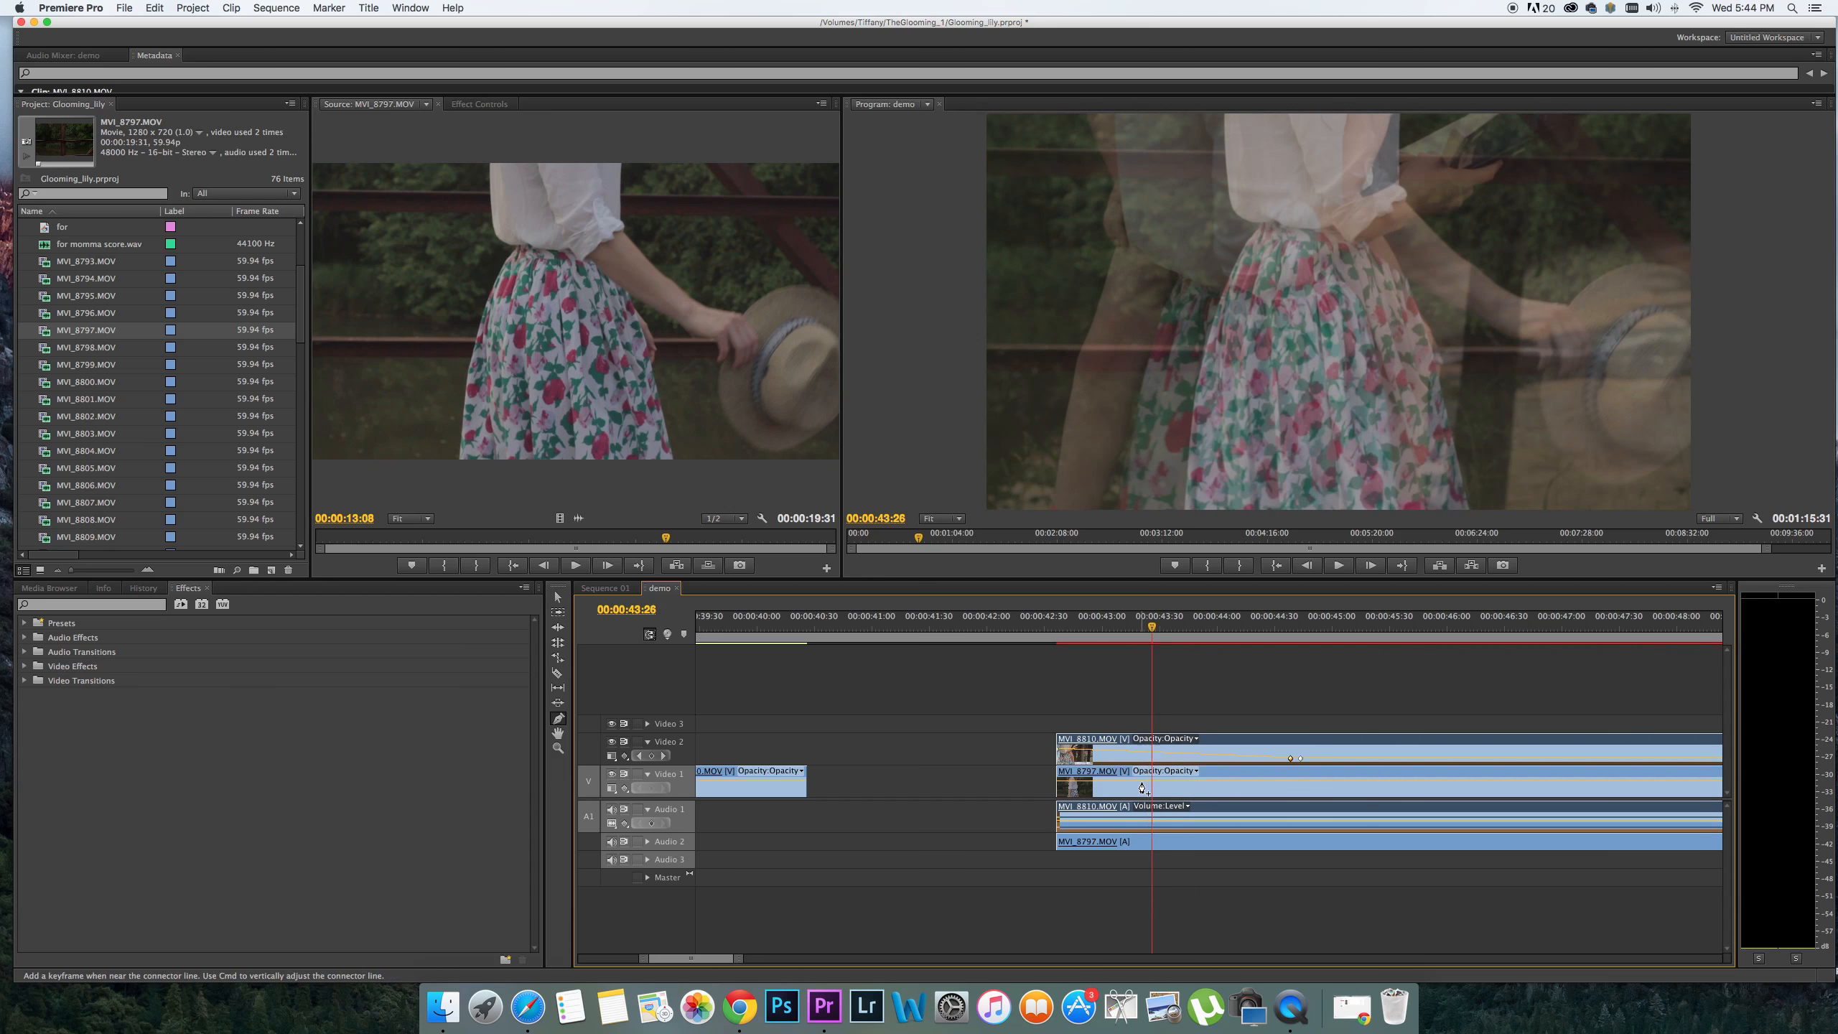
{"action": "left_click", "coordinate": [1194, 626]}
{"action": "left_click_drag", "start_coordinate": [1196, 626], "coordinate": [1147, 626]}
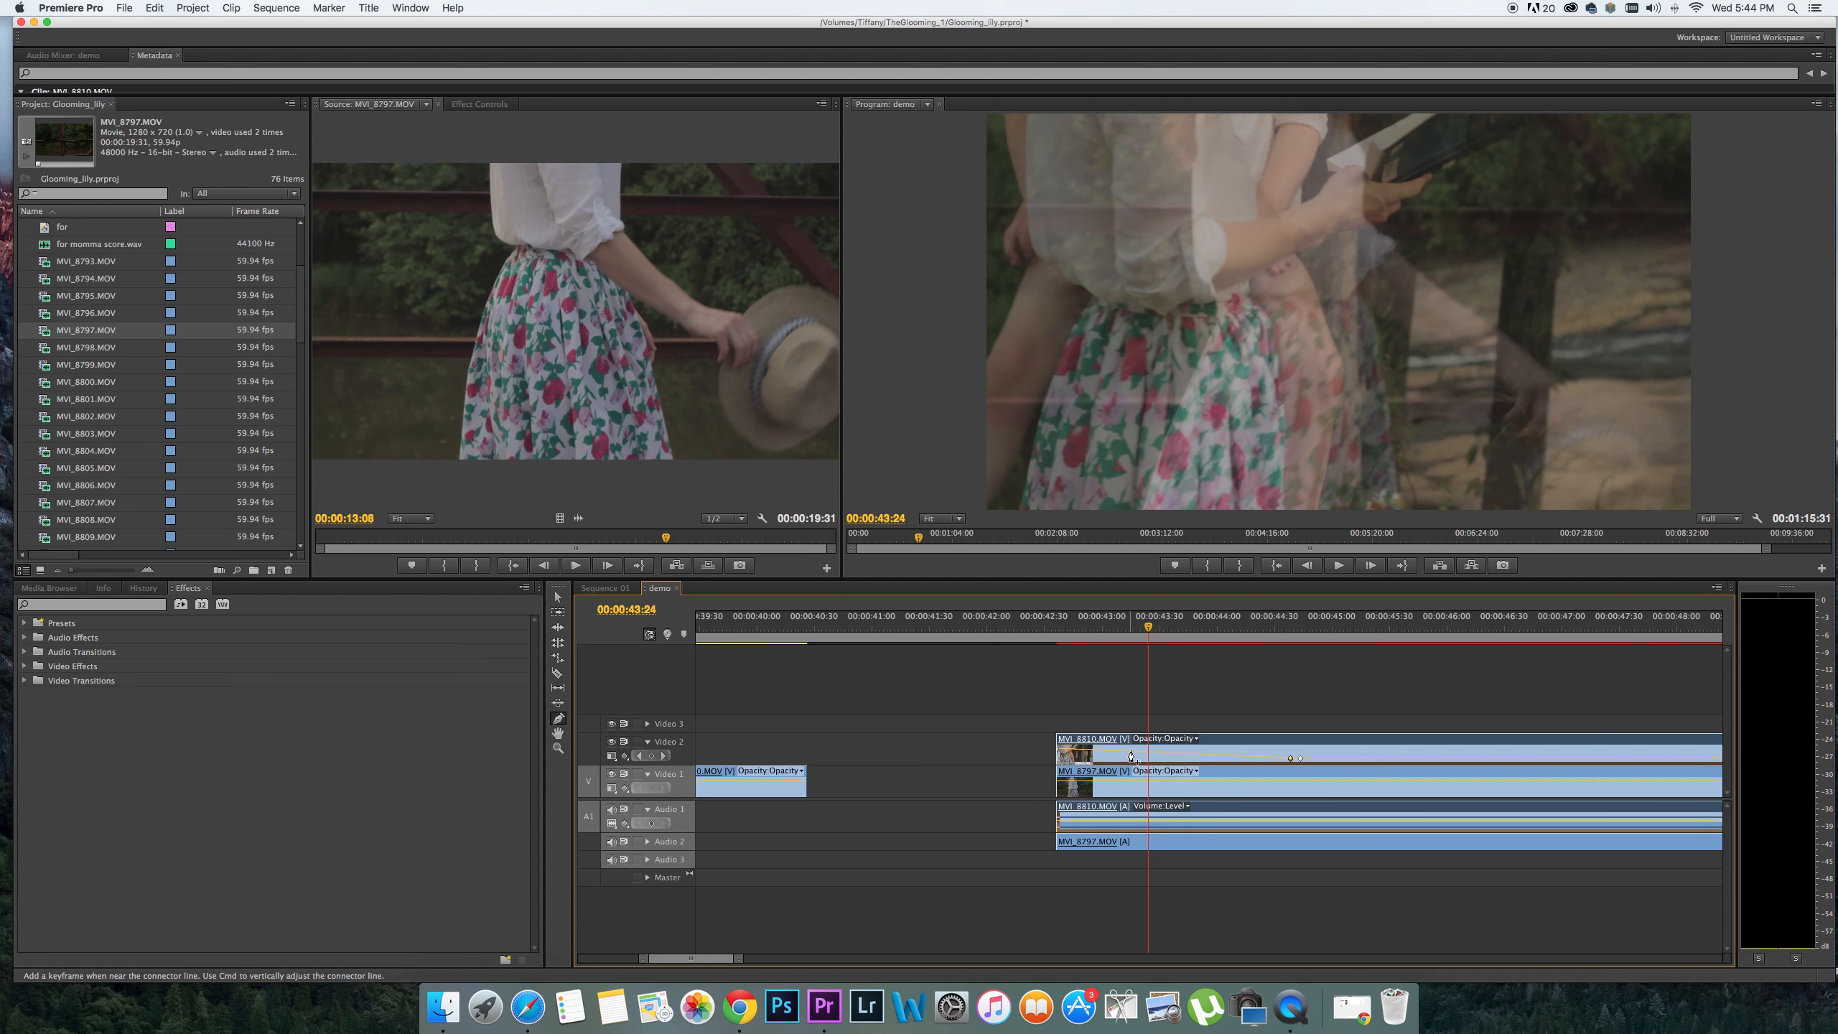
Add a full-opacity keyframe to the Video 2 MVI_8810.MOV segment at about 00:00:43:10 and scrub through the fade to 00:00:44:40
{"action": "left_click_drag", "start_coordinate": [1122, 755], "coordinate": [1122, 750]}
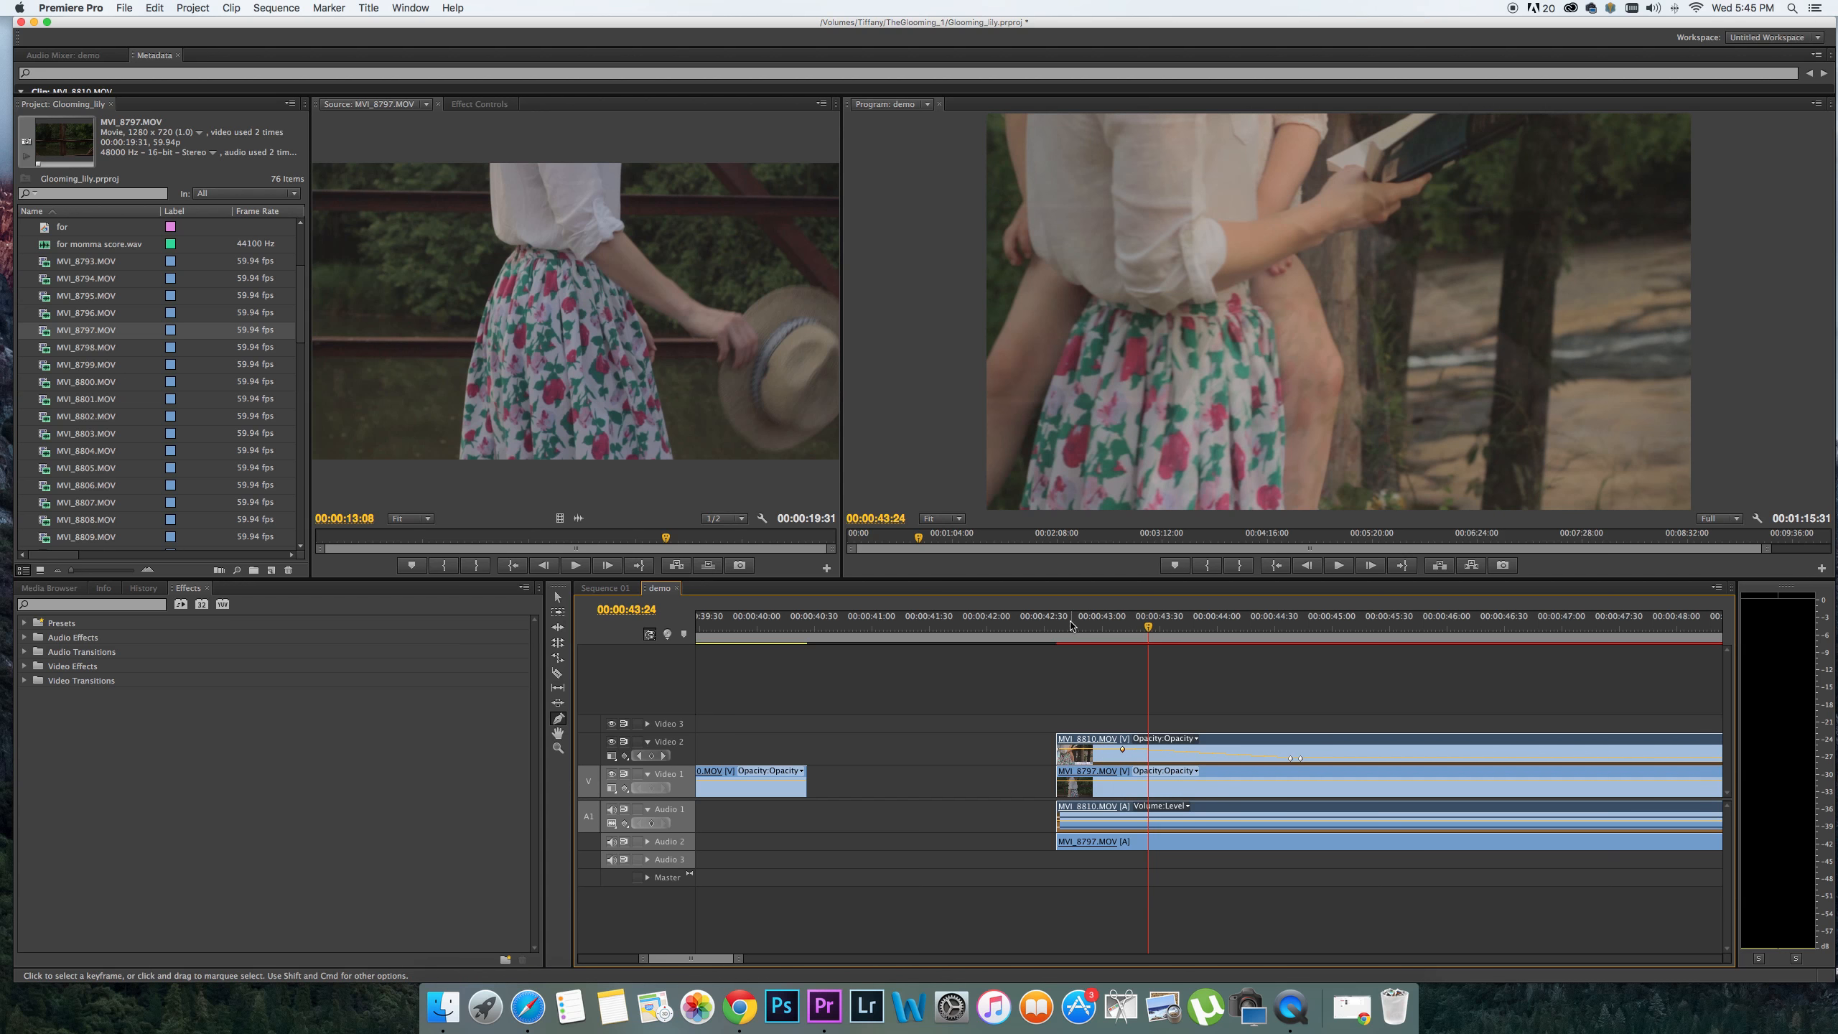
{"action": "left_click", "coordinate": [1060, 623]}
{"action": "left_click_drag", "start_coordinate": [1060, 623], "coordinate": [1192, 687]}
Expand the Audio 2 track and play the stacked segments' fade and audio from their start
{"action": "key", "text": "v"}
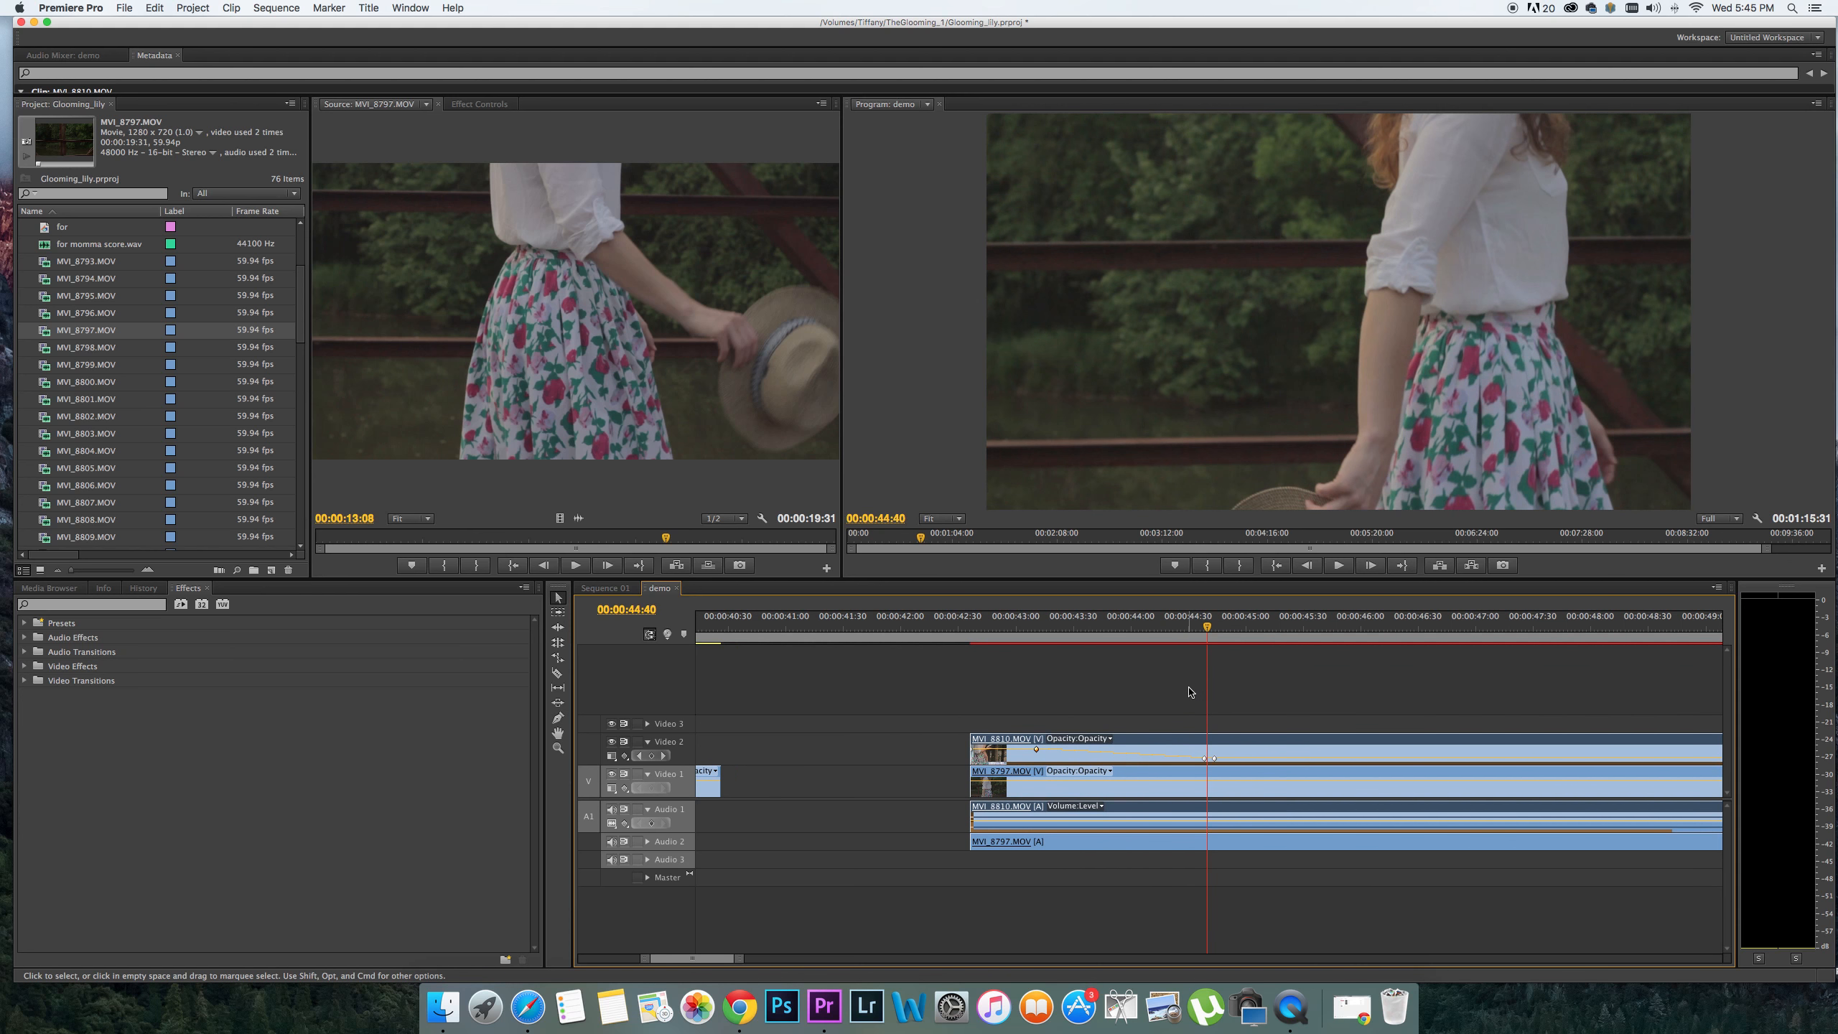
{"action": "left_click", "coordinate": [647, 842]}
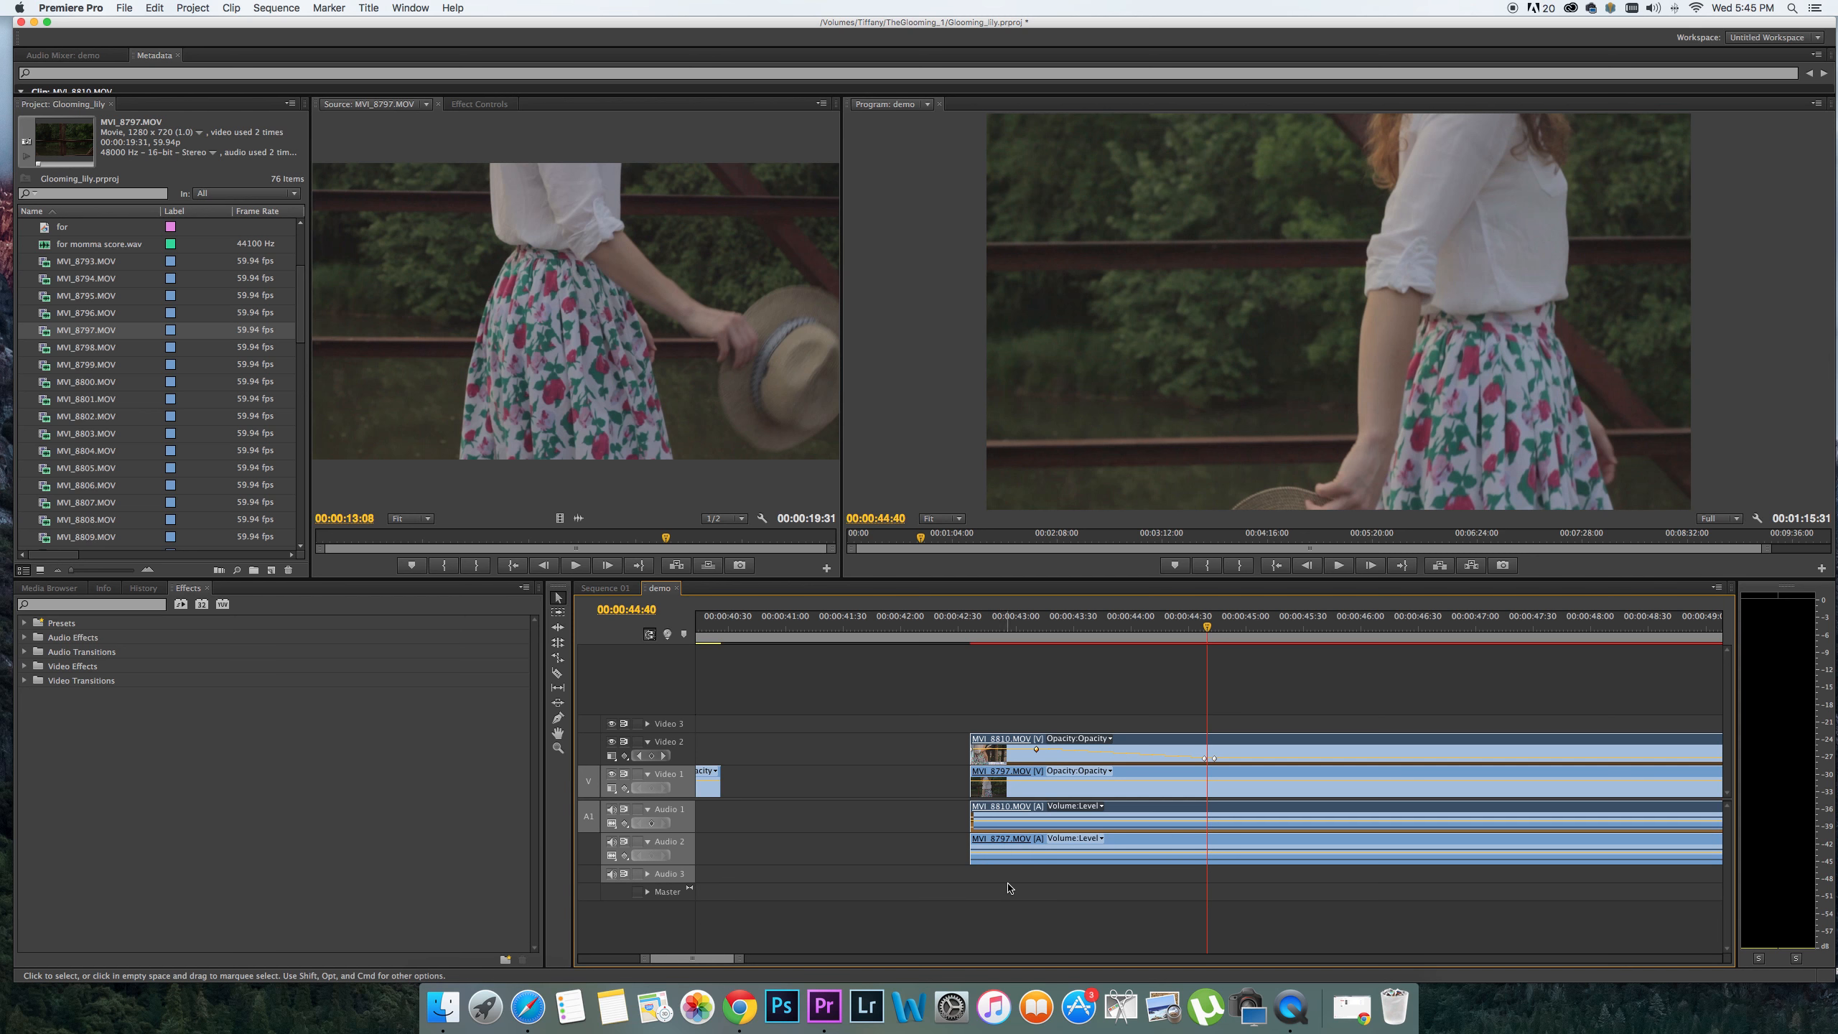
{"action": "key", "text": "="}
{"action": "key", "text": "minus"}
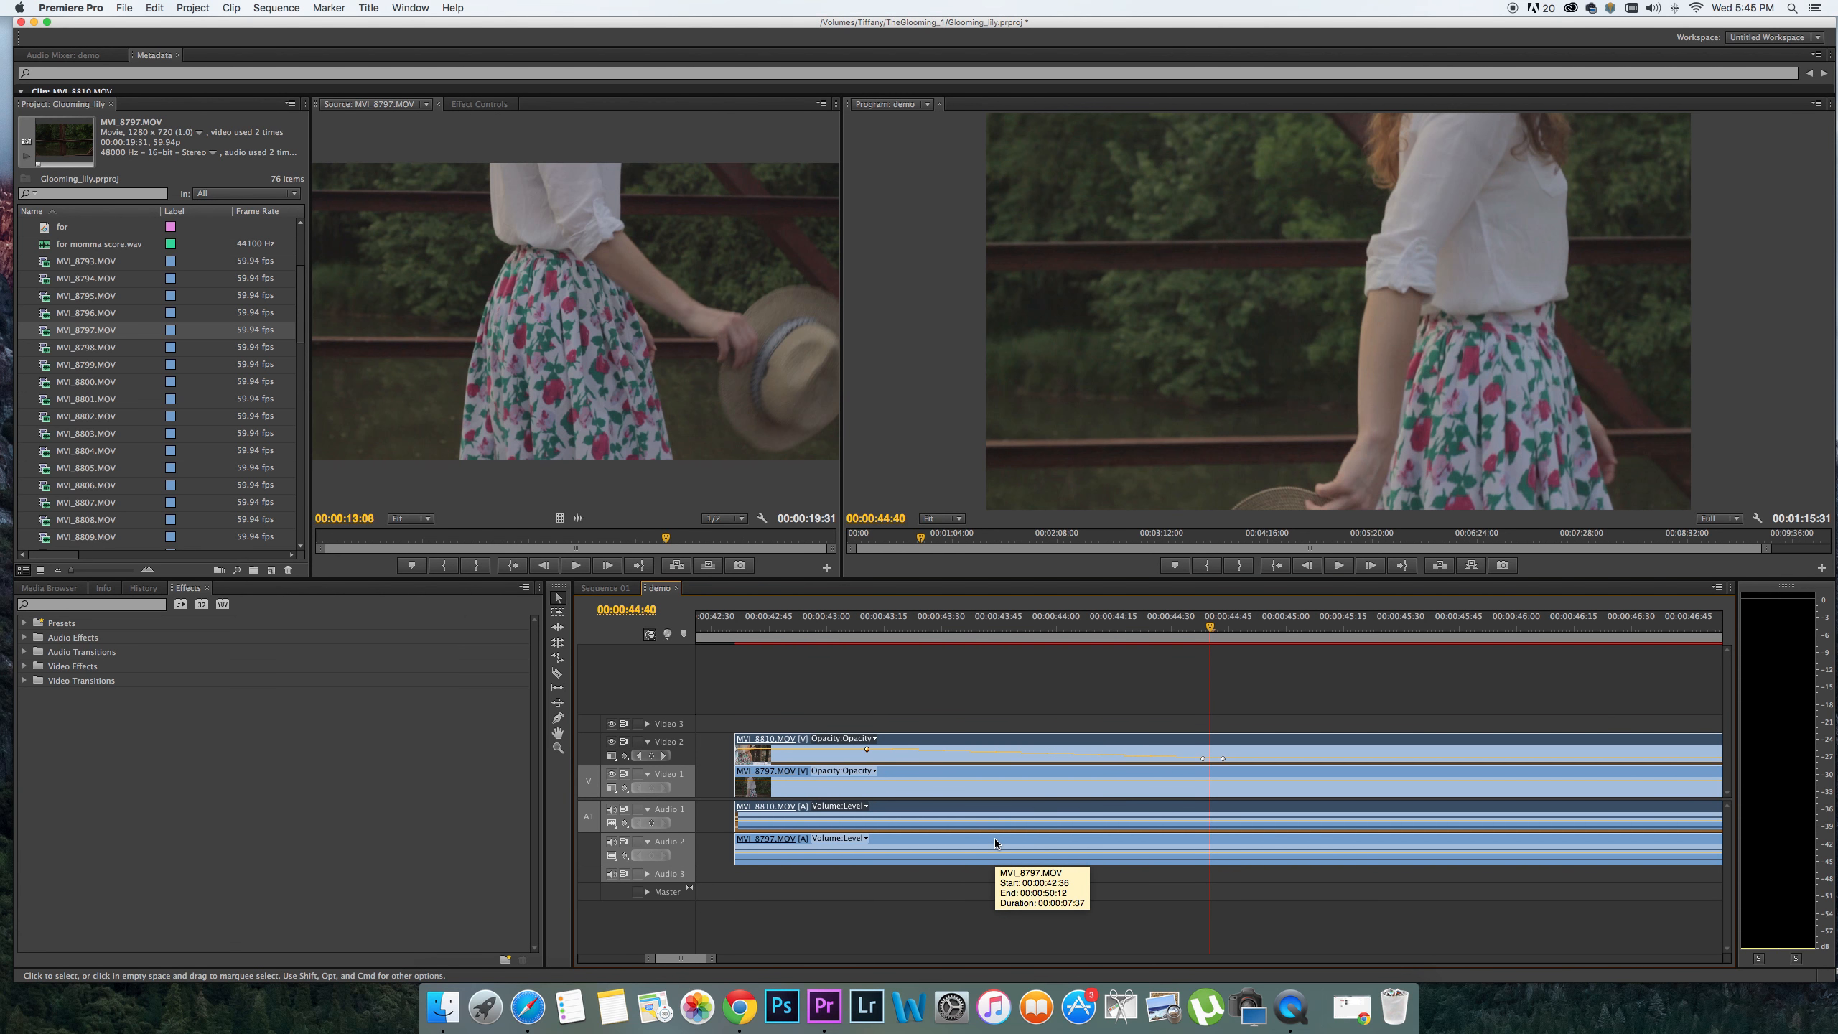
{"action": "scroll", "coordinate": [1000, 840], "scroll_direction": "up", "scroll_amount": 2}
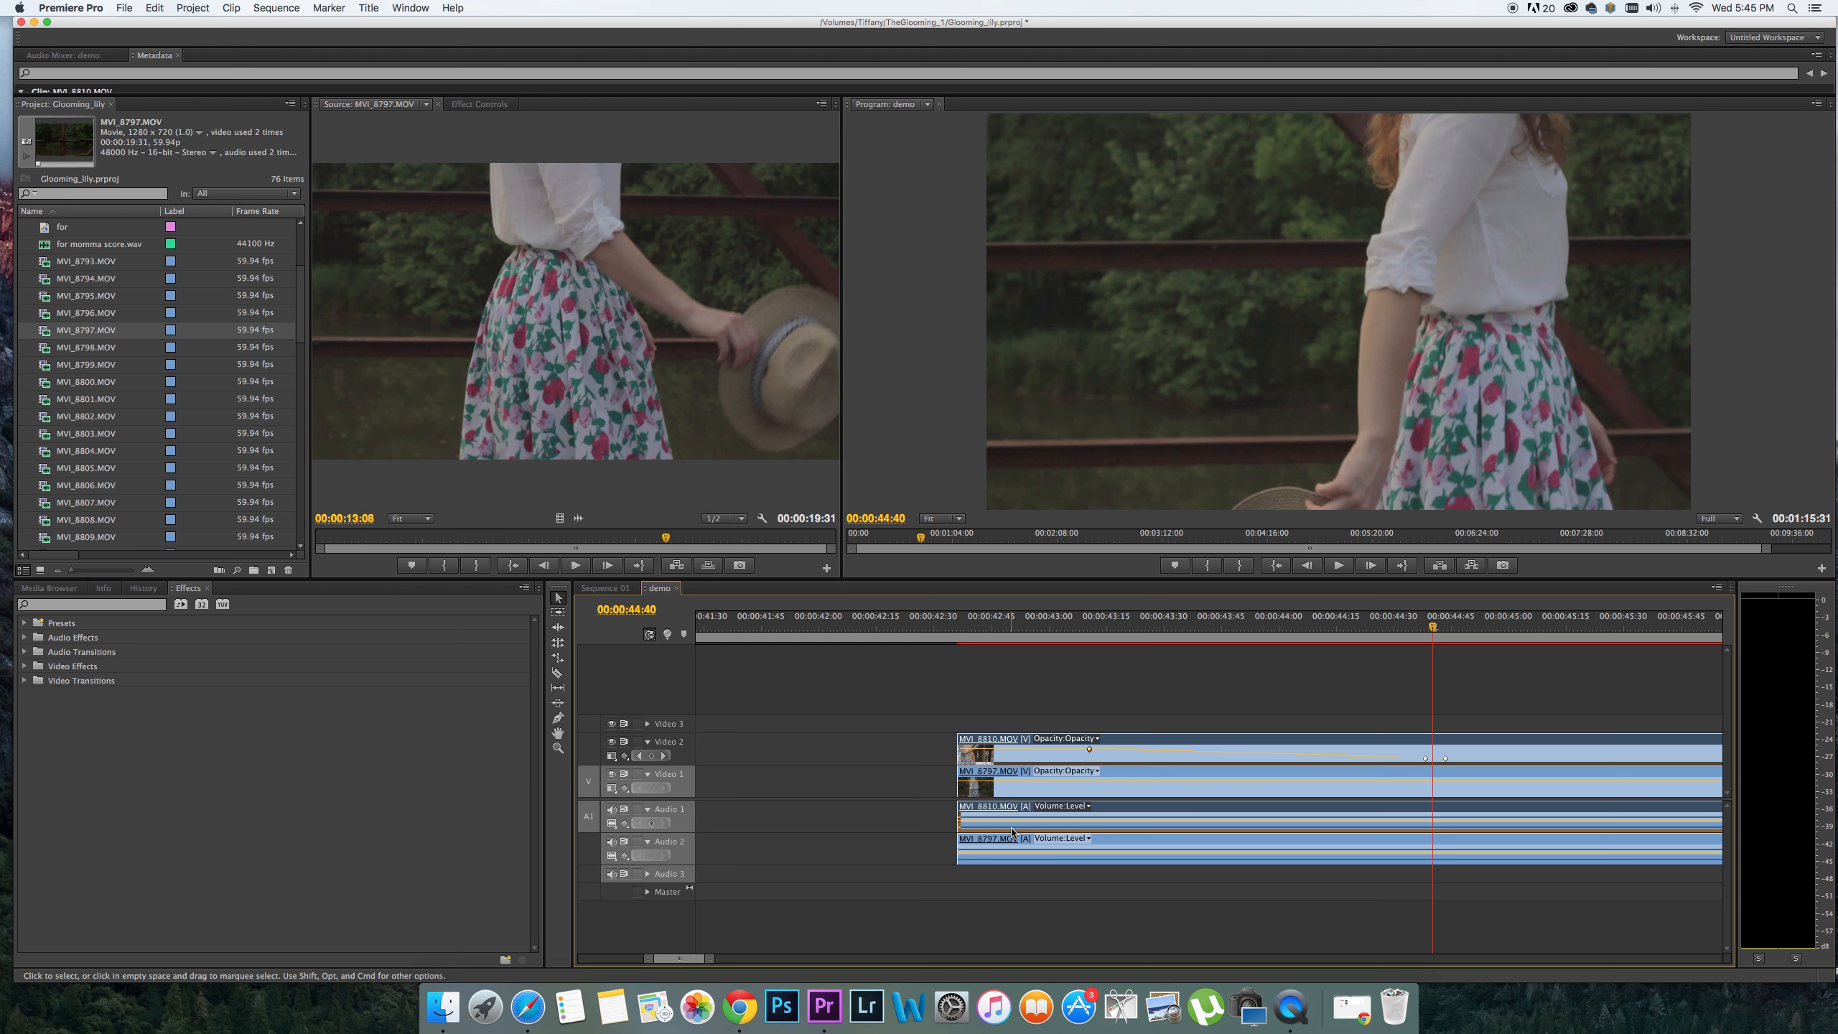
{"action": "key", "text": "p"}
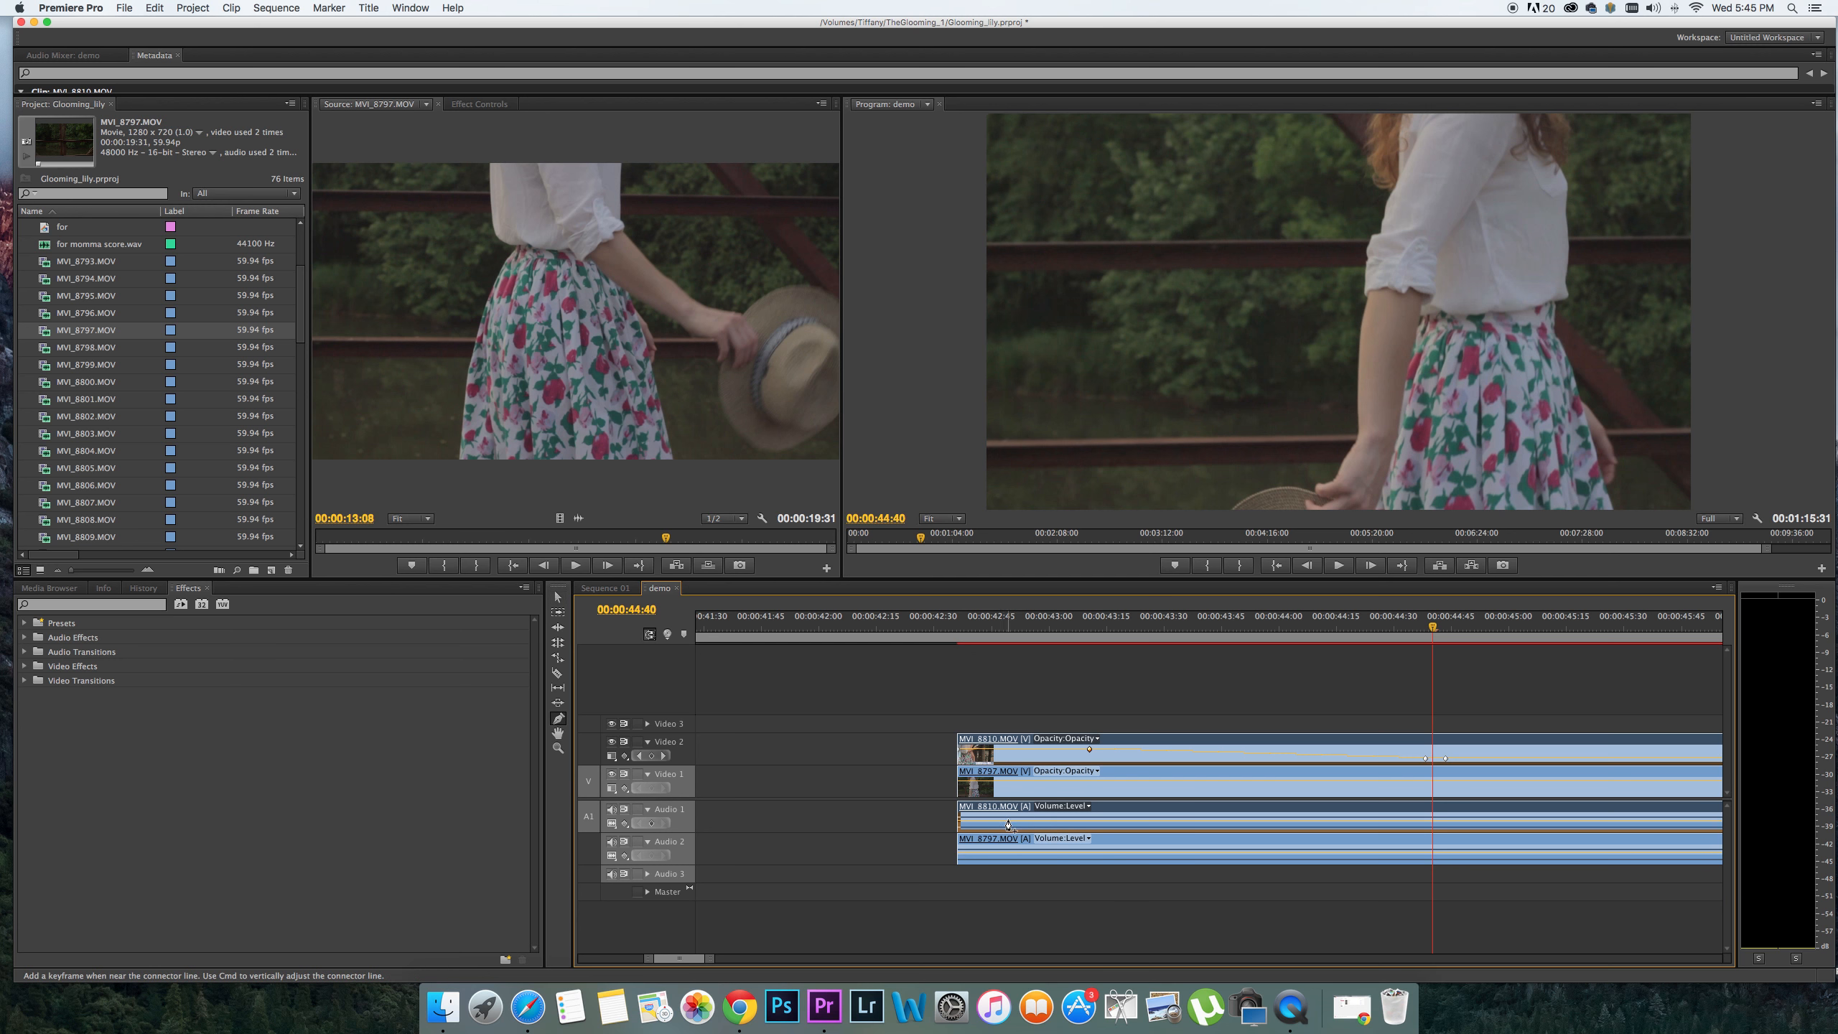
{"action": "left_click", "coordinate": [960, 628]}
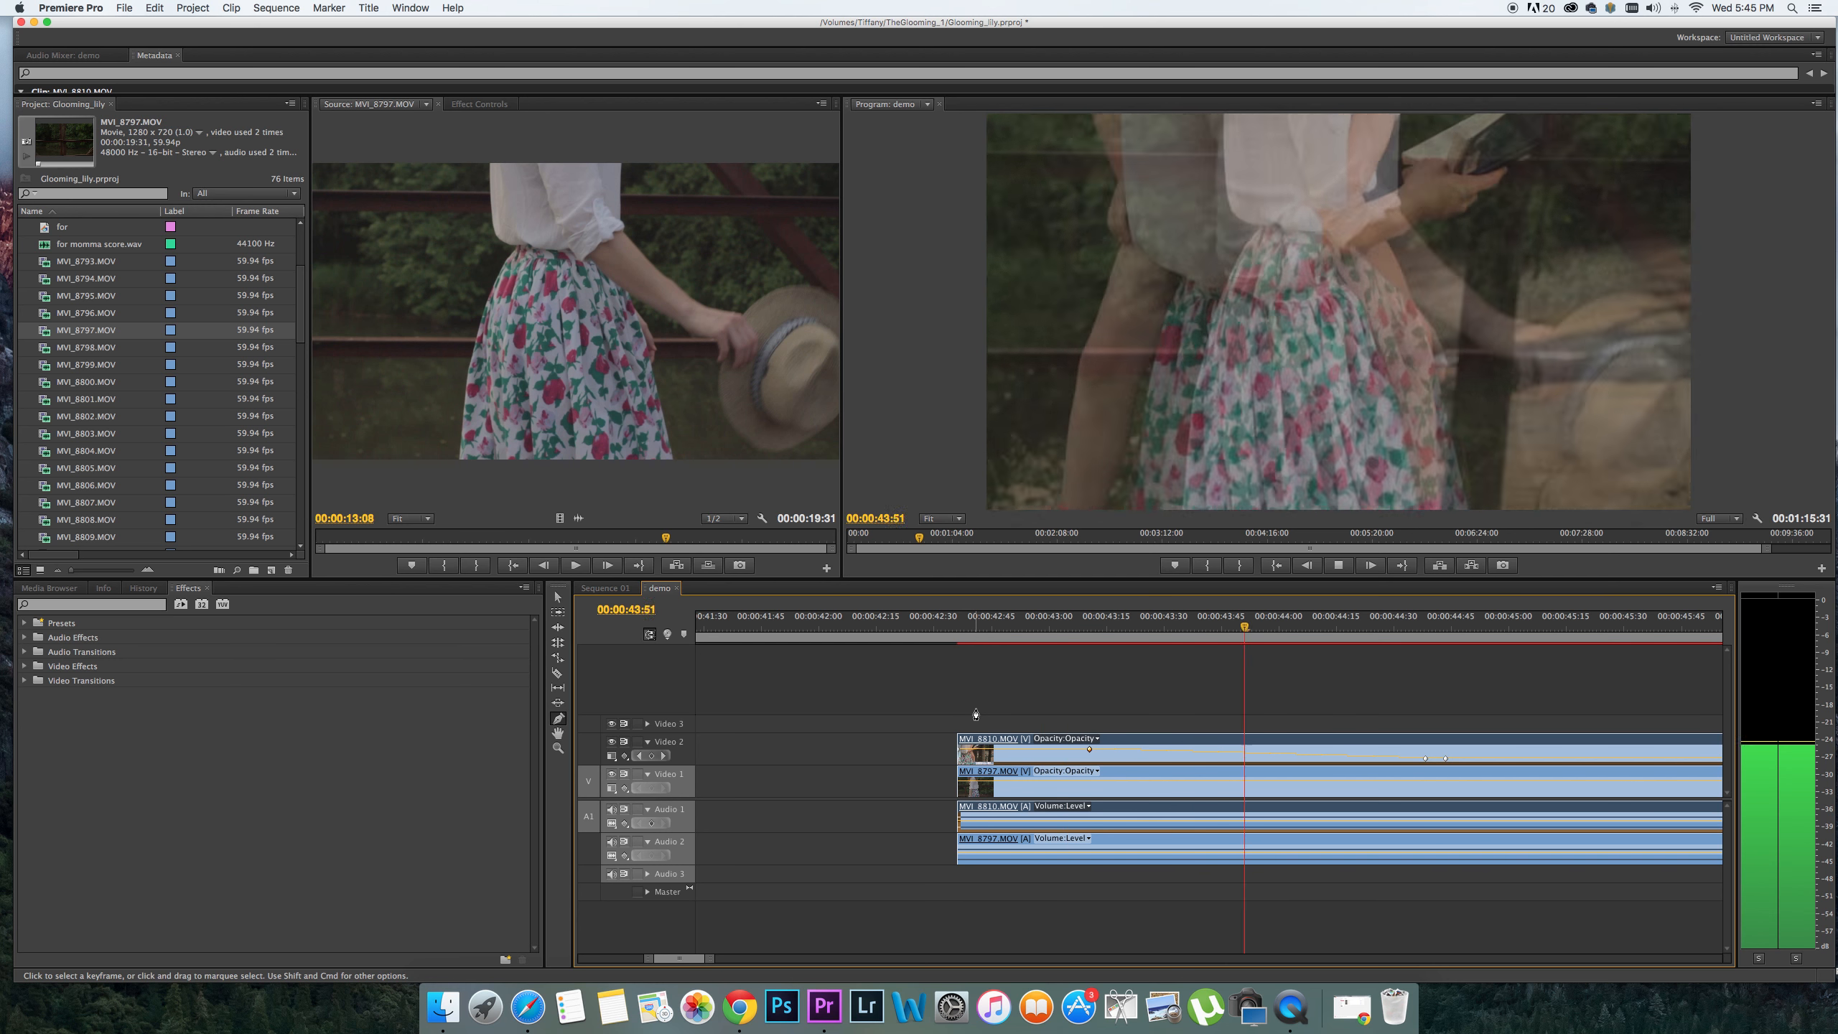
{"action": "key", "text": "space"}
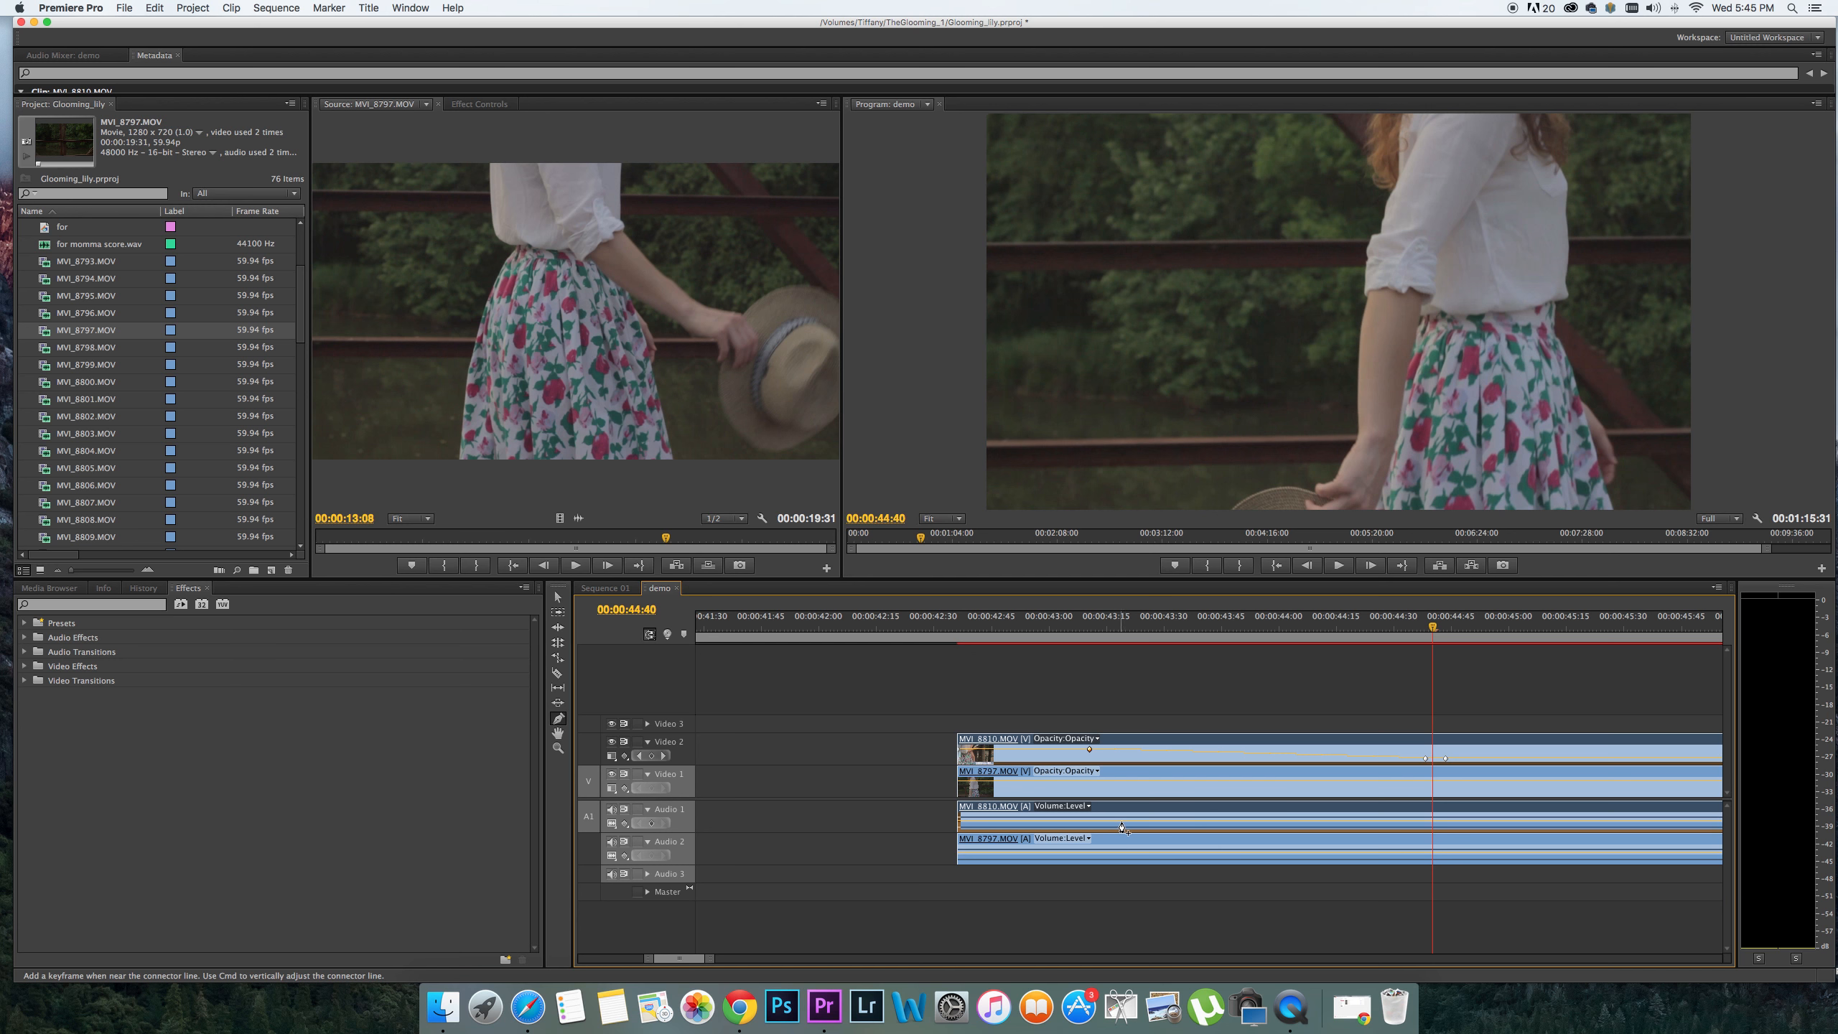
Add volume keyframes to the Audio 1 MVI_8810.MOV segment at its start, 00:00:43:14 and about 00:00:44:11, and adjust the start keyframe's level
{"action": "left_click", "coordinate": [958, 825]}
{"action": "left_click", "coordinate": [1323, 822]}
{"action": "left_click", "coordinate": [959, 828]}
{"action": "left_click_drag", "start_coordinate": [959, 826], "coordinate": [959, 822]}
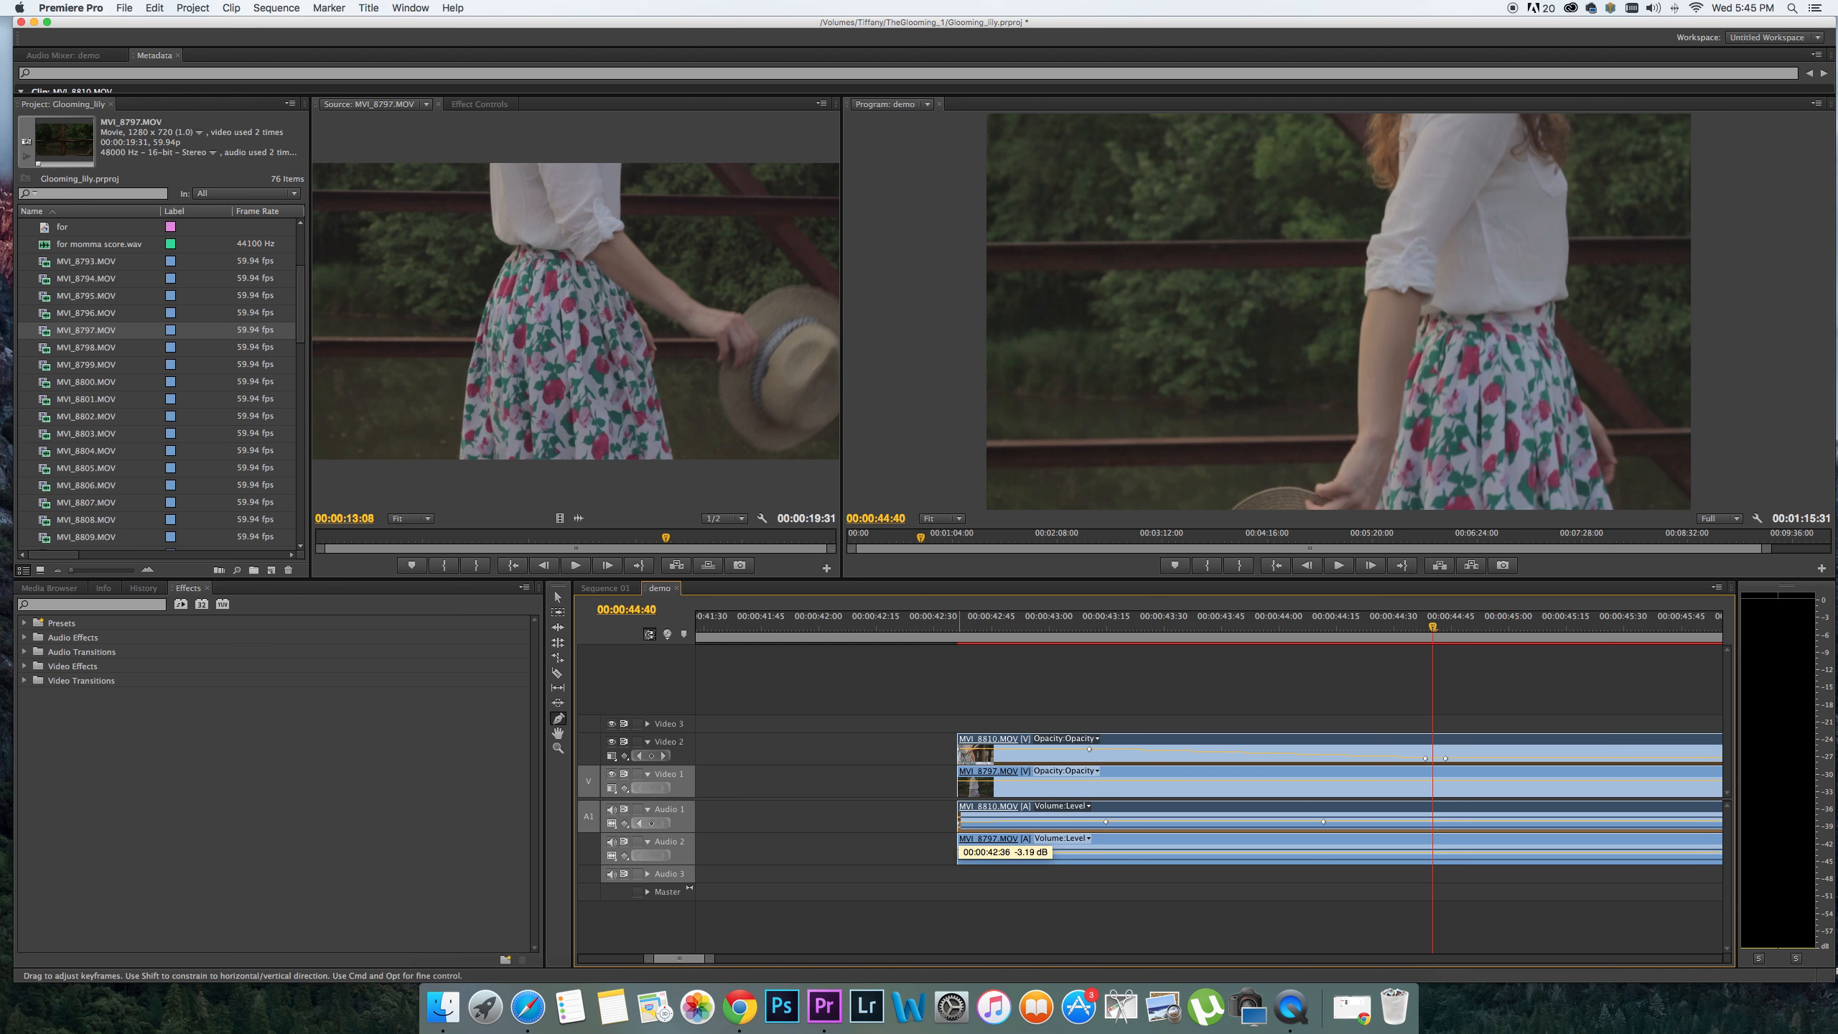
{"action": "left_click_drag", "start_coordinate": [959, 856], "coordinate": [959, 826]}
Raise the MVI_8810.MOV volume keyframe at 00:00:43:14 to about 5.67 dB and shift the third keyframe slightly earlier and lower
{"action": "left_click", "coordinate": [1106, 824]}
{"action": "left_click_drag", "start_coordinate": [1106, 825], "coordinate": [1106, 817]}
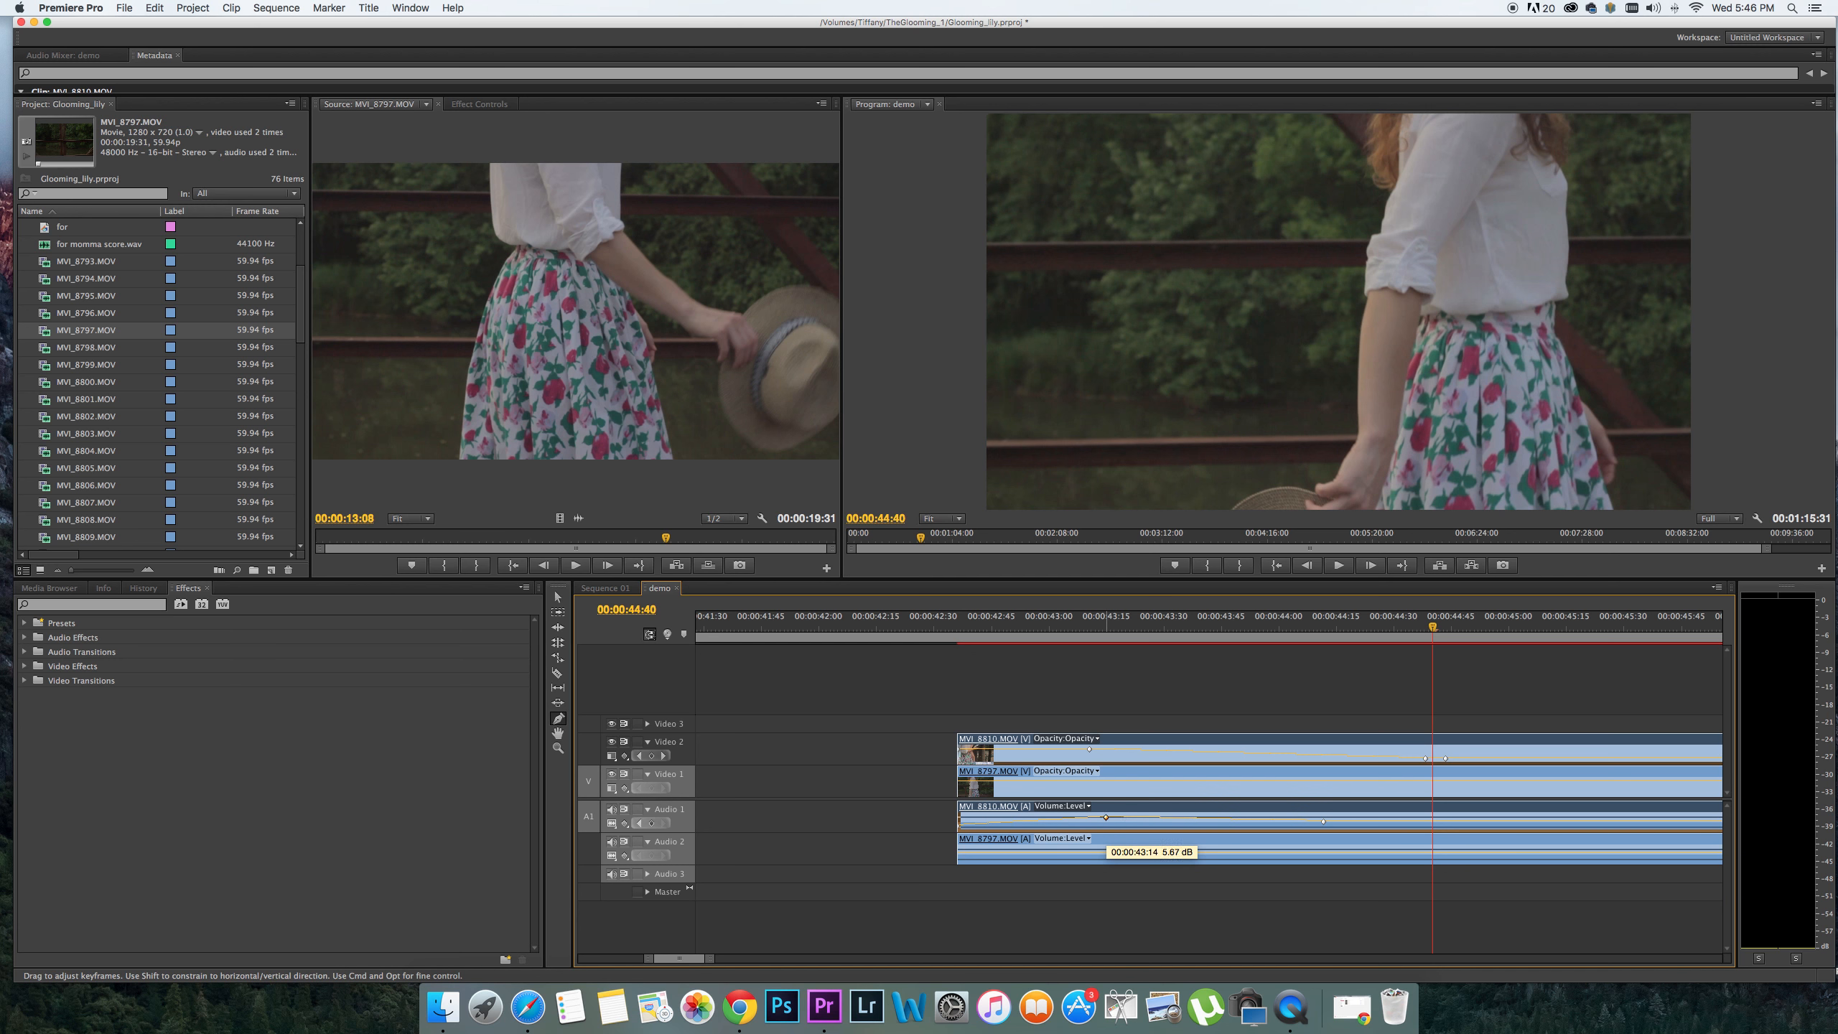
{"action": "left_click_drag", "start_coordinate": [1324, 823], "coordinate": [1318, 824]}
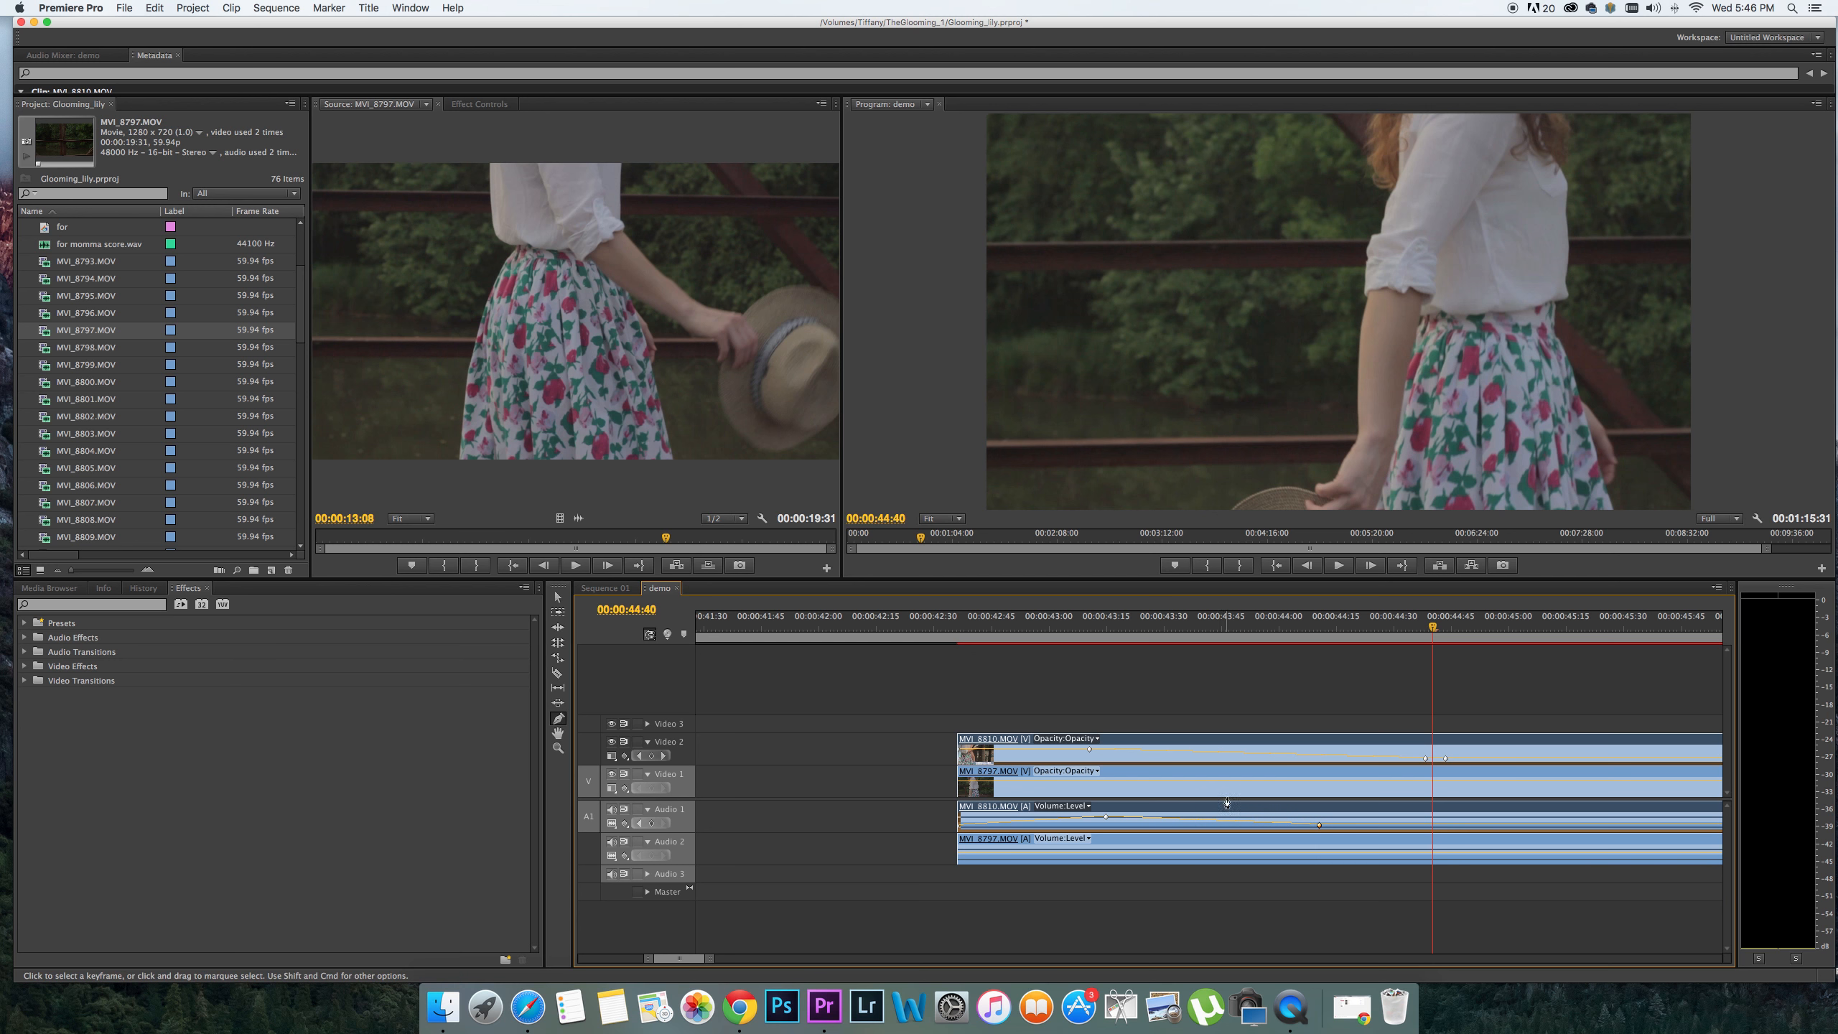
Play the stacked segments twice from their start to check the Audio 1 volume keyframes against the opacity fade
{"action": "left_click", "coordinate": [966, 627]}
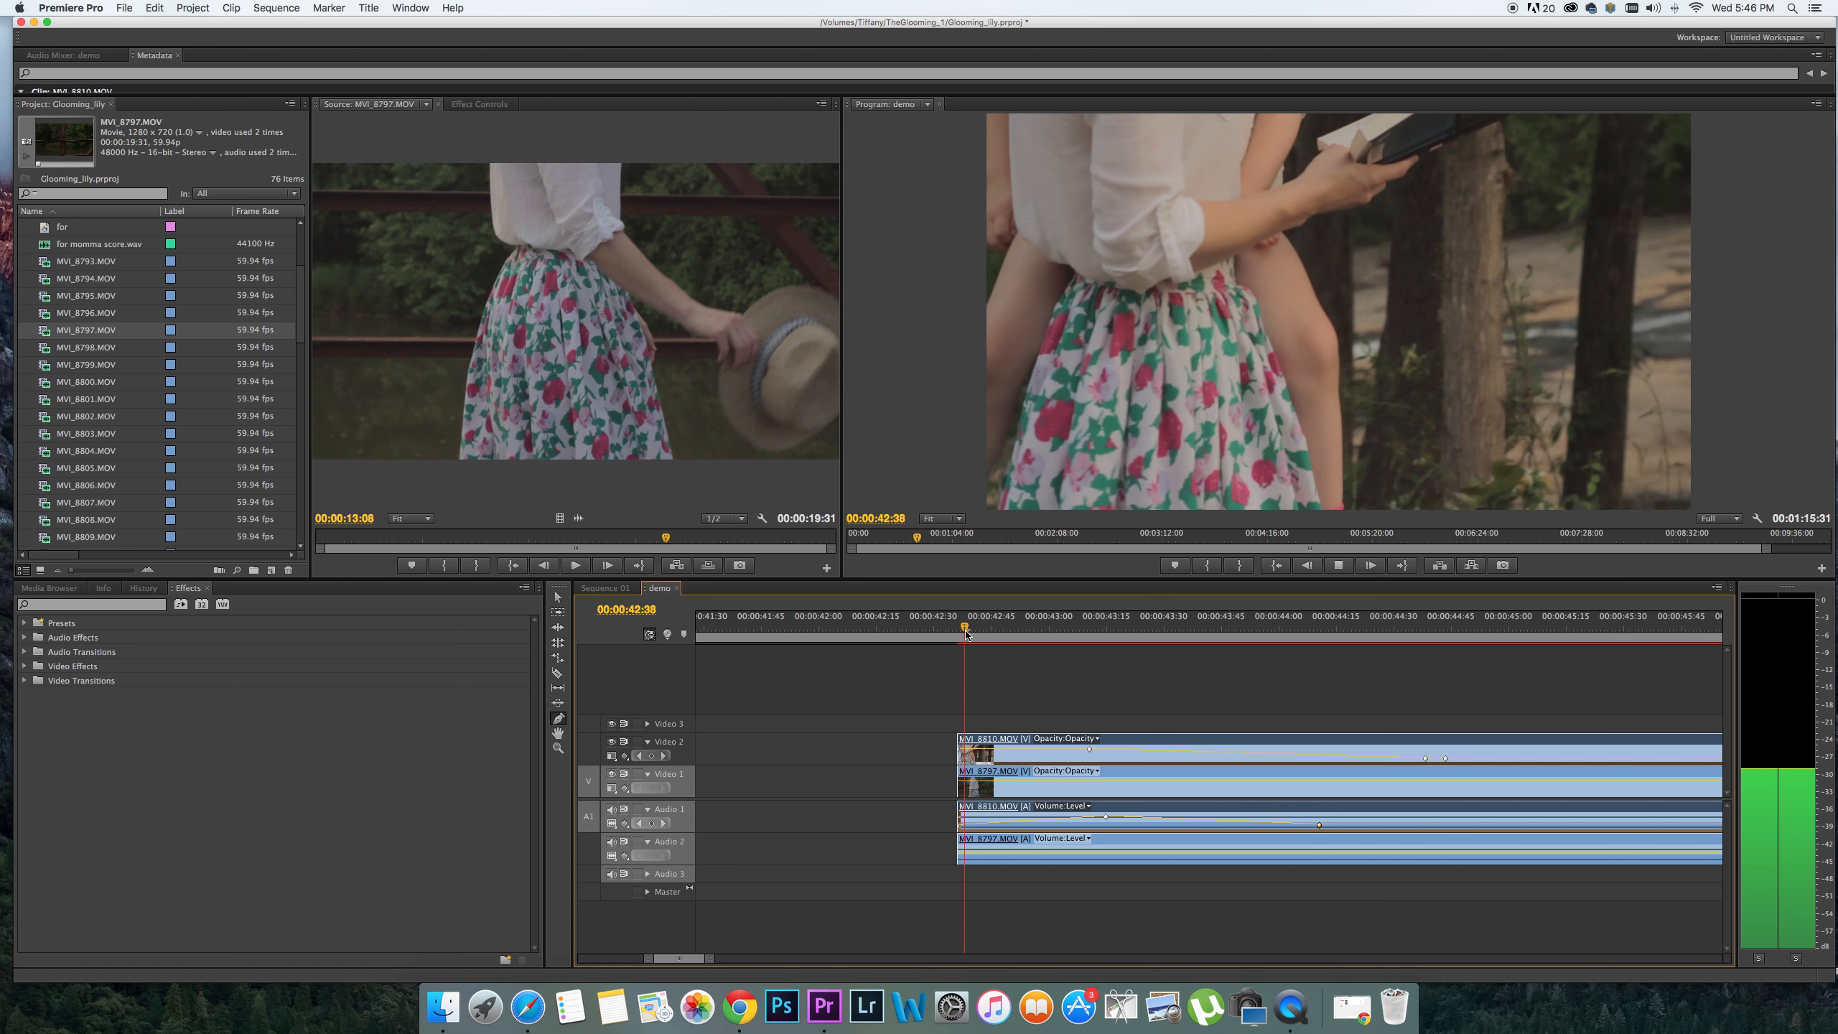
{"action": "key", "text": "space"}
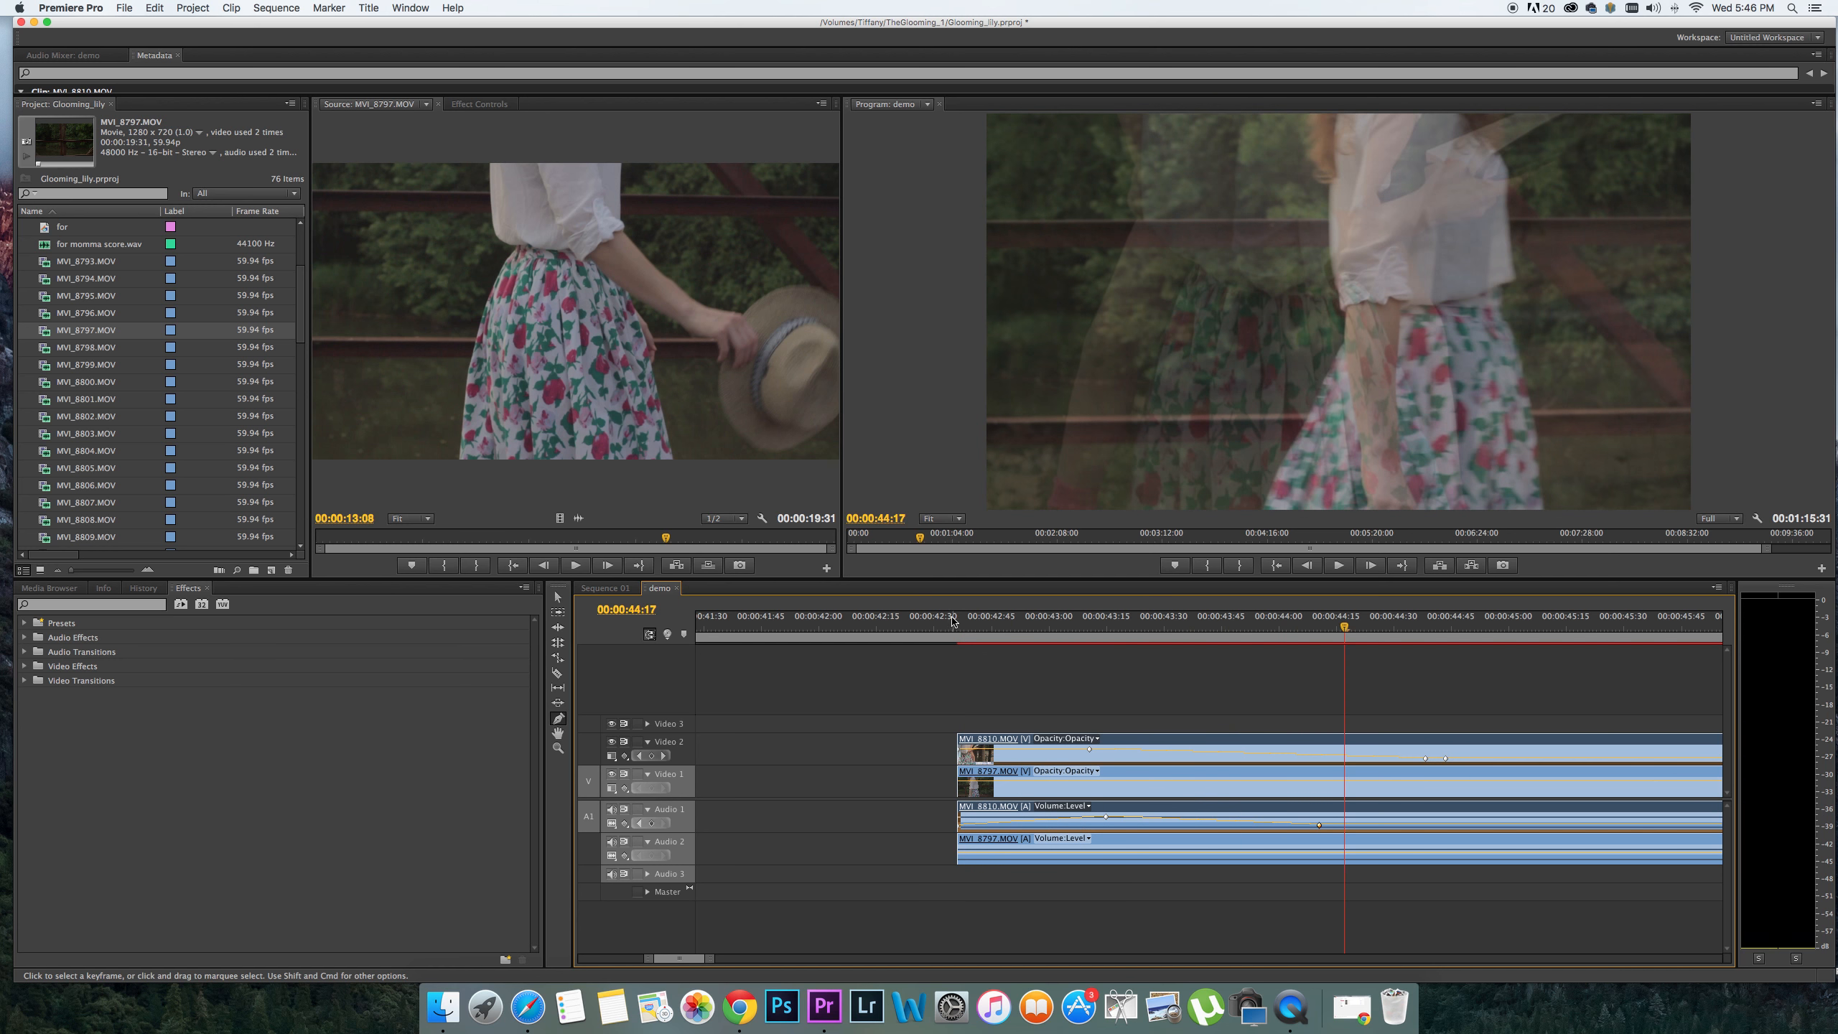
{"action": "left_click", "coordinate": [956, 624]}
{"action": "key", "text": "space"}
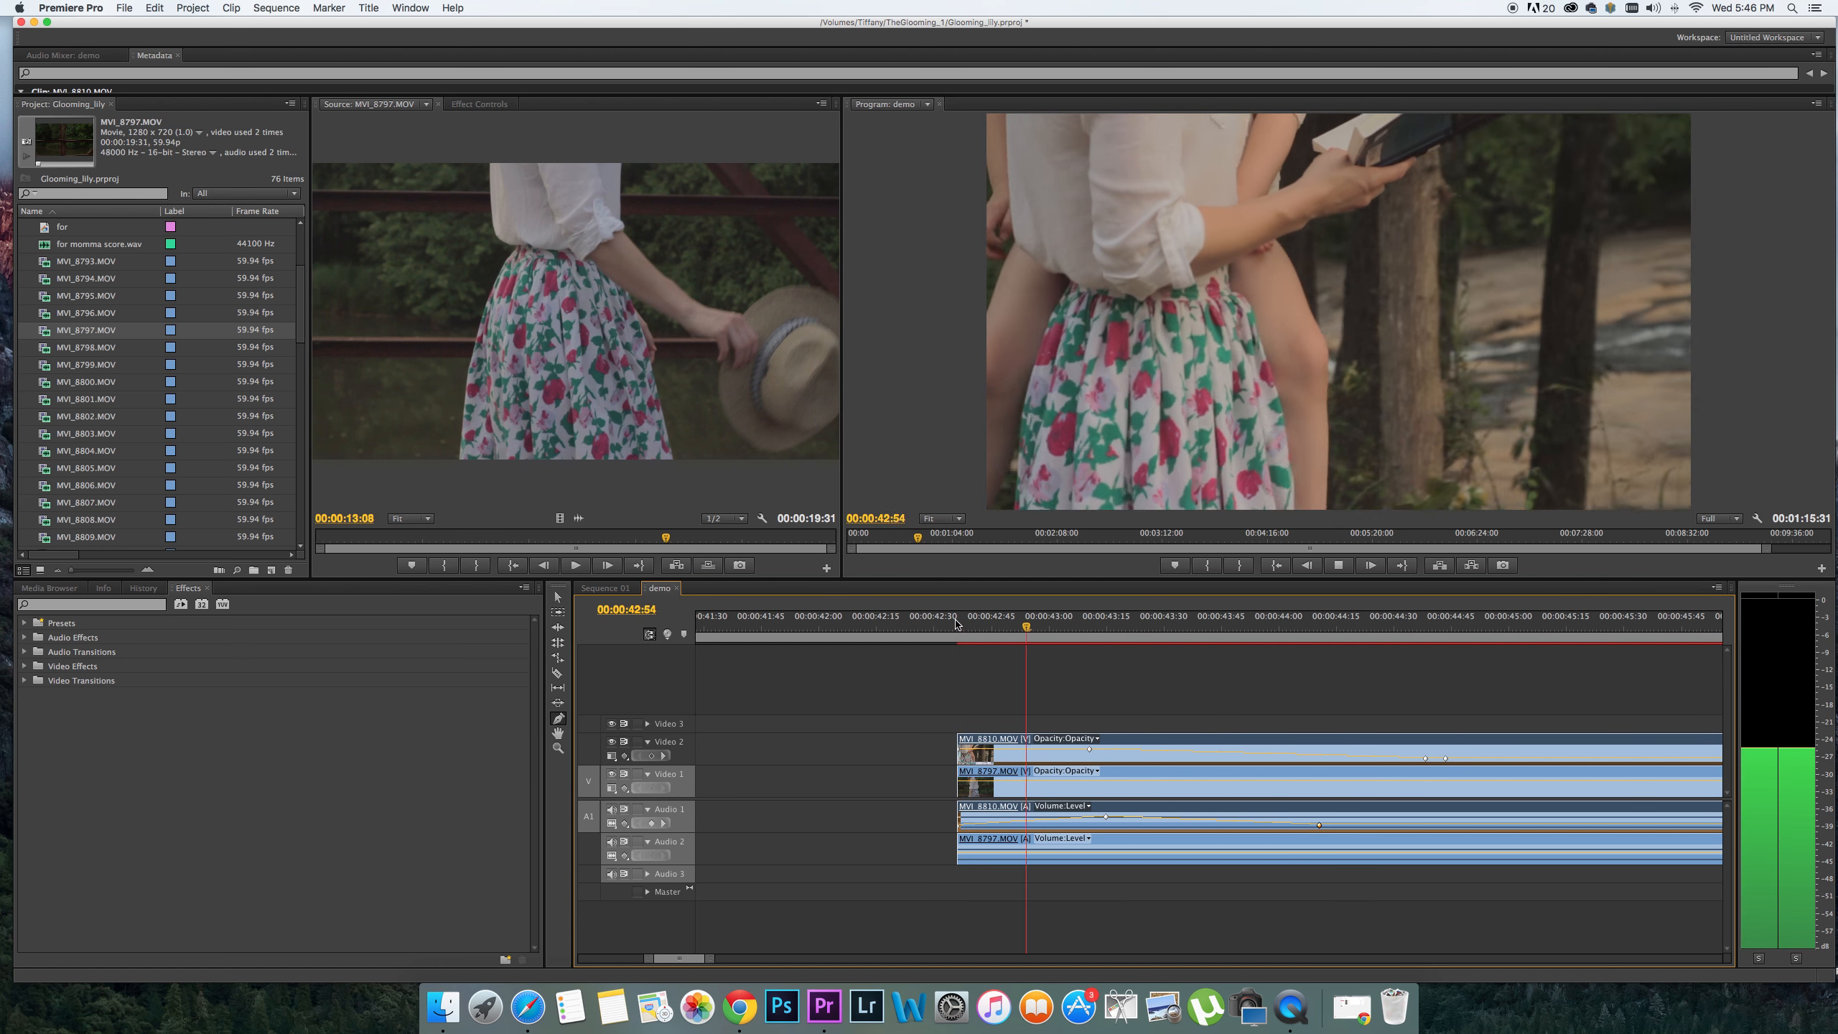
{"action": "key", "text": "space"}
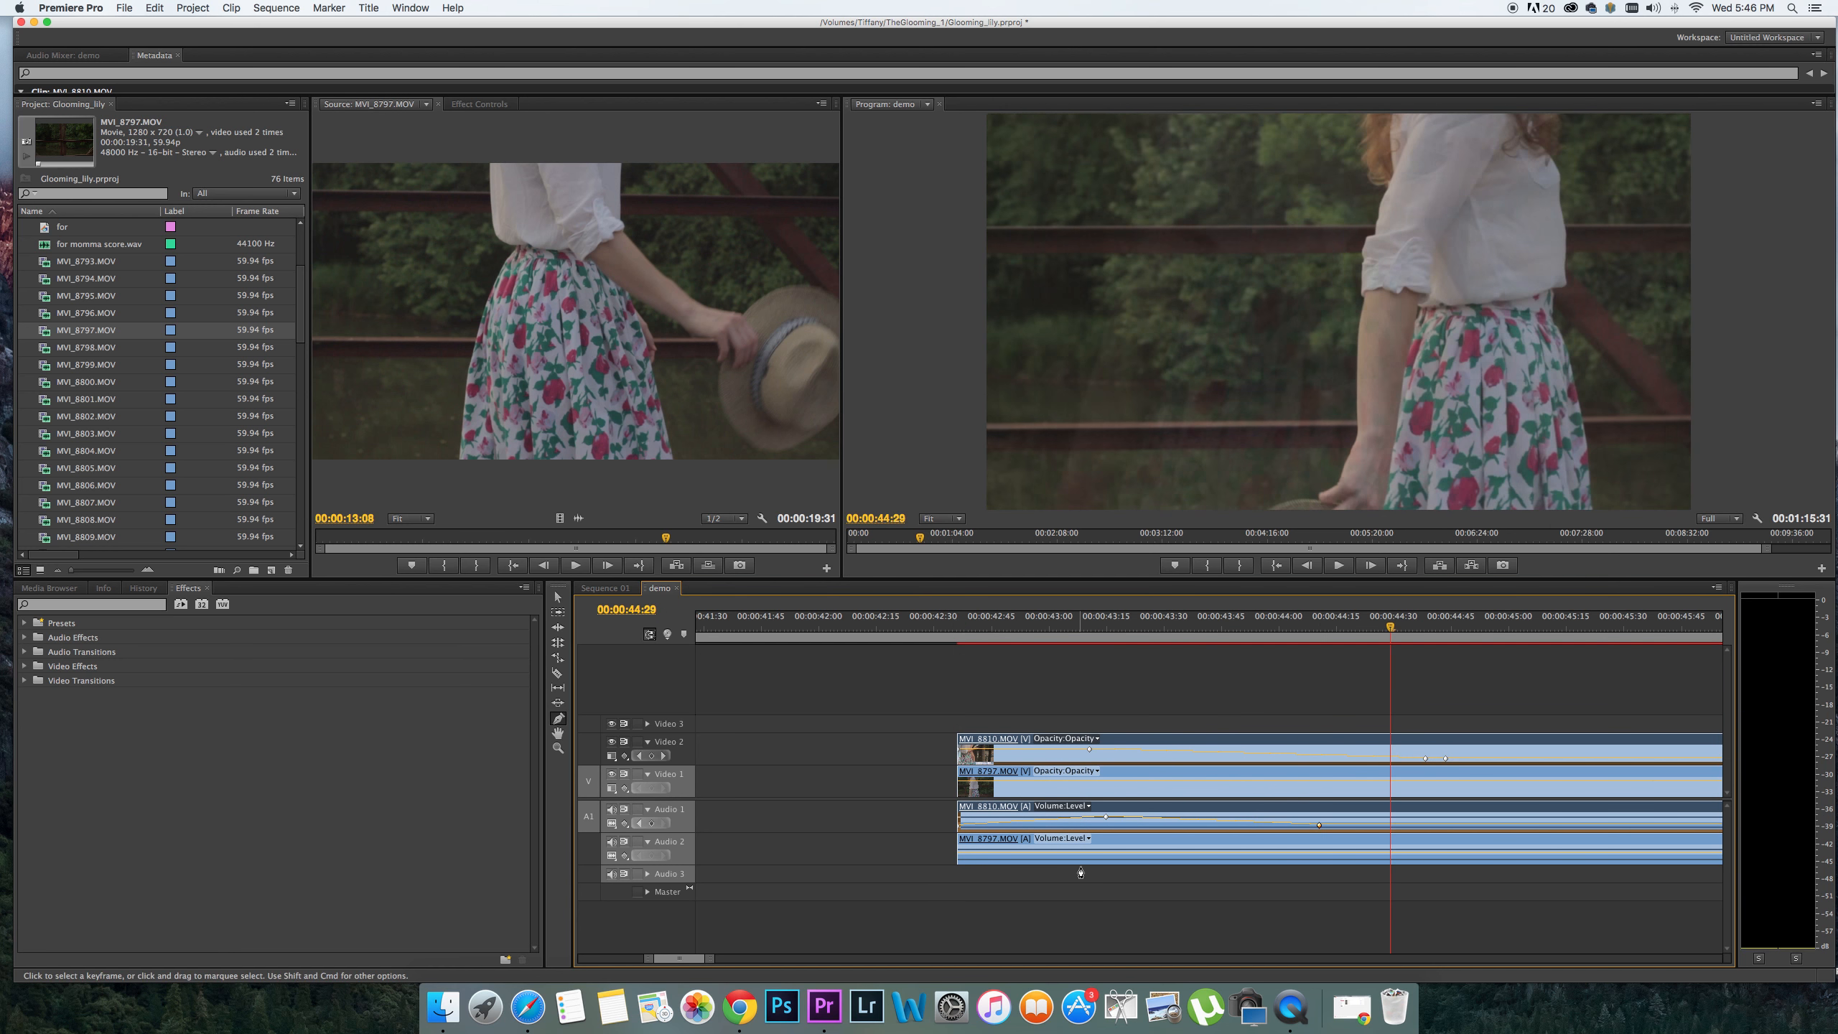
Add a volume keyframe to the Audio 2 MVI_8797.MOV segment at about 00:00:43:20, play from the segments' start, and return to the Selection tool with nothing selected
{"action": "left_click", "coordinate": [1125, 858]}
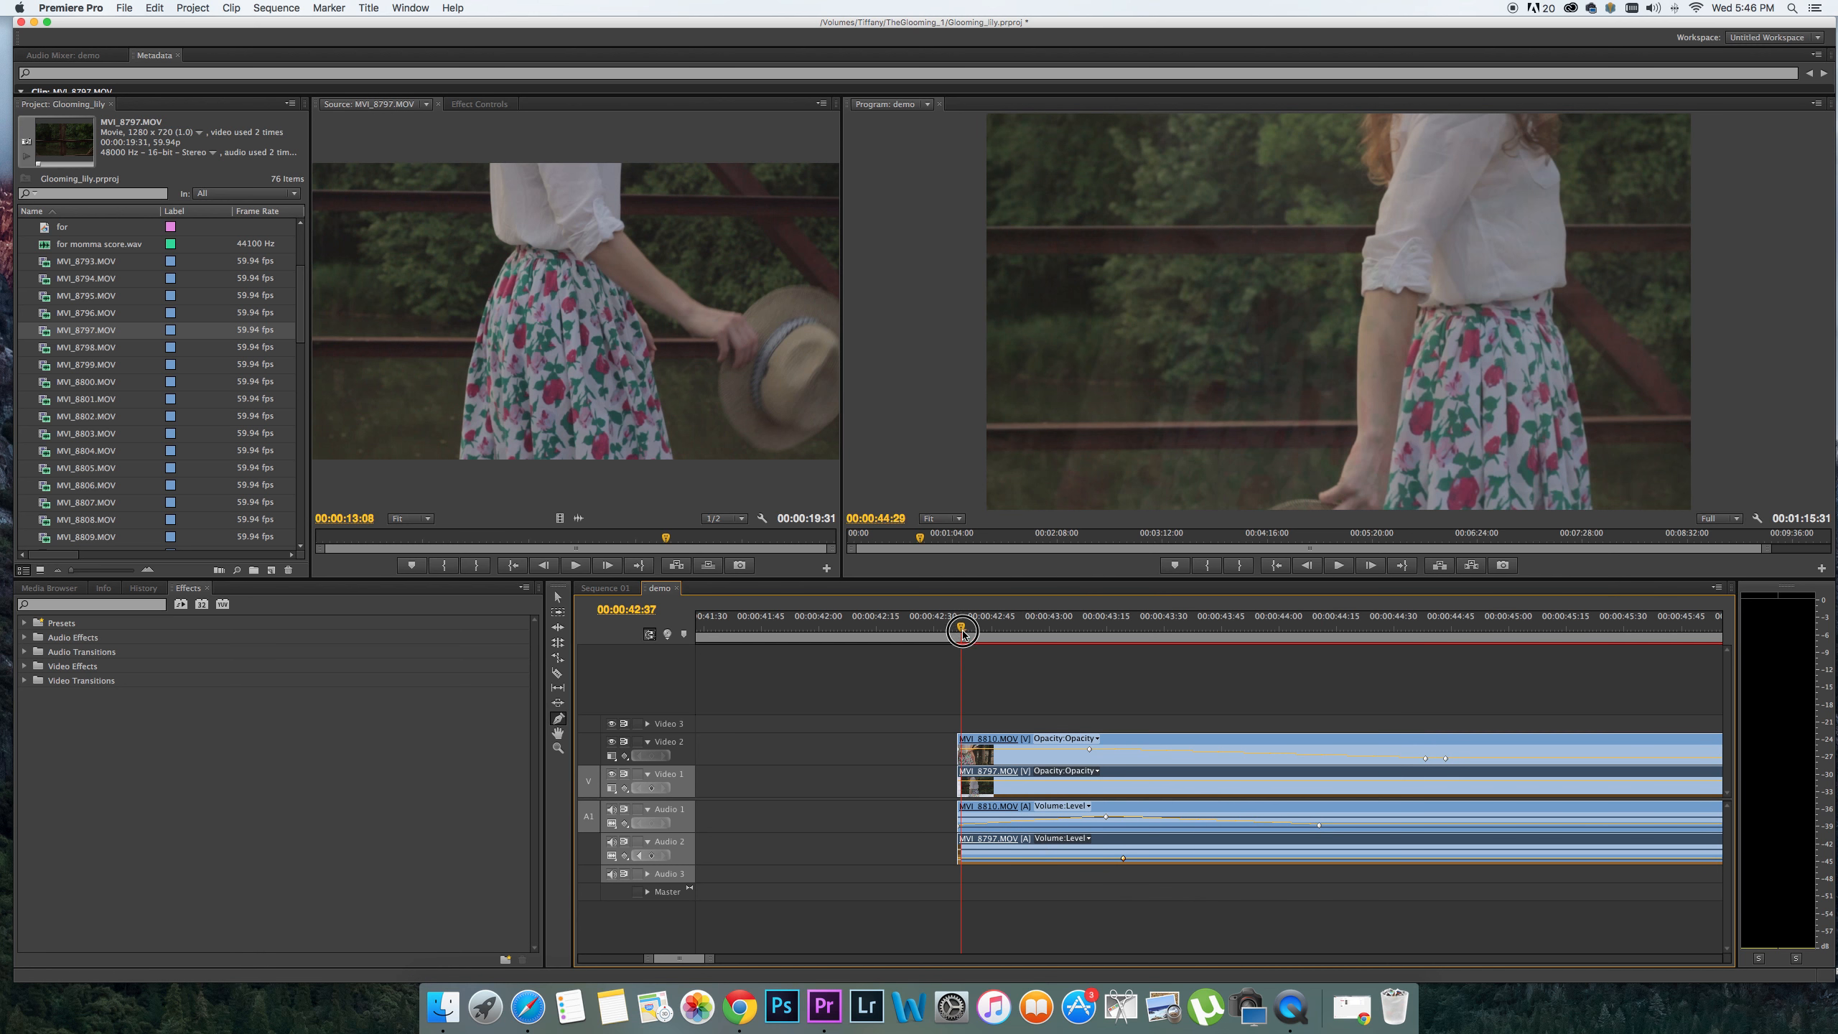
{"action": "left_click", "coordinate": [964, 635]}
{"action": "key", "text": "space"}
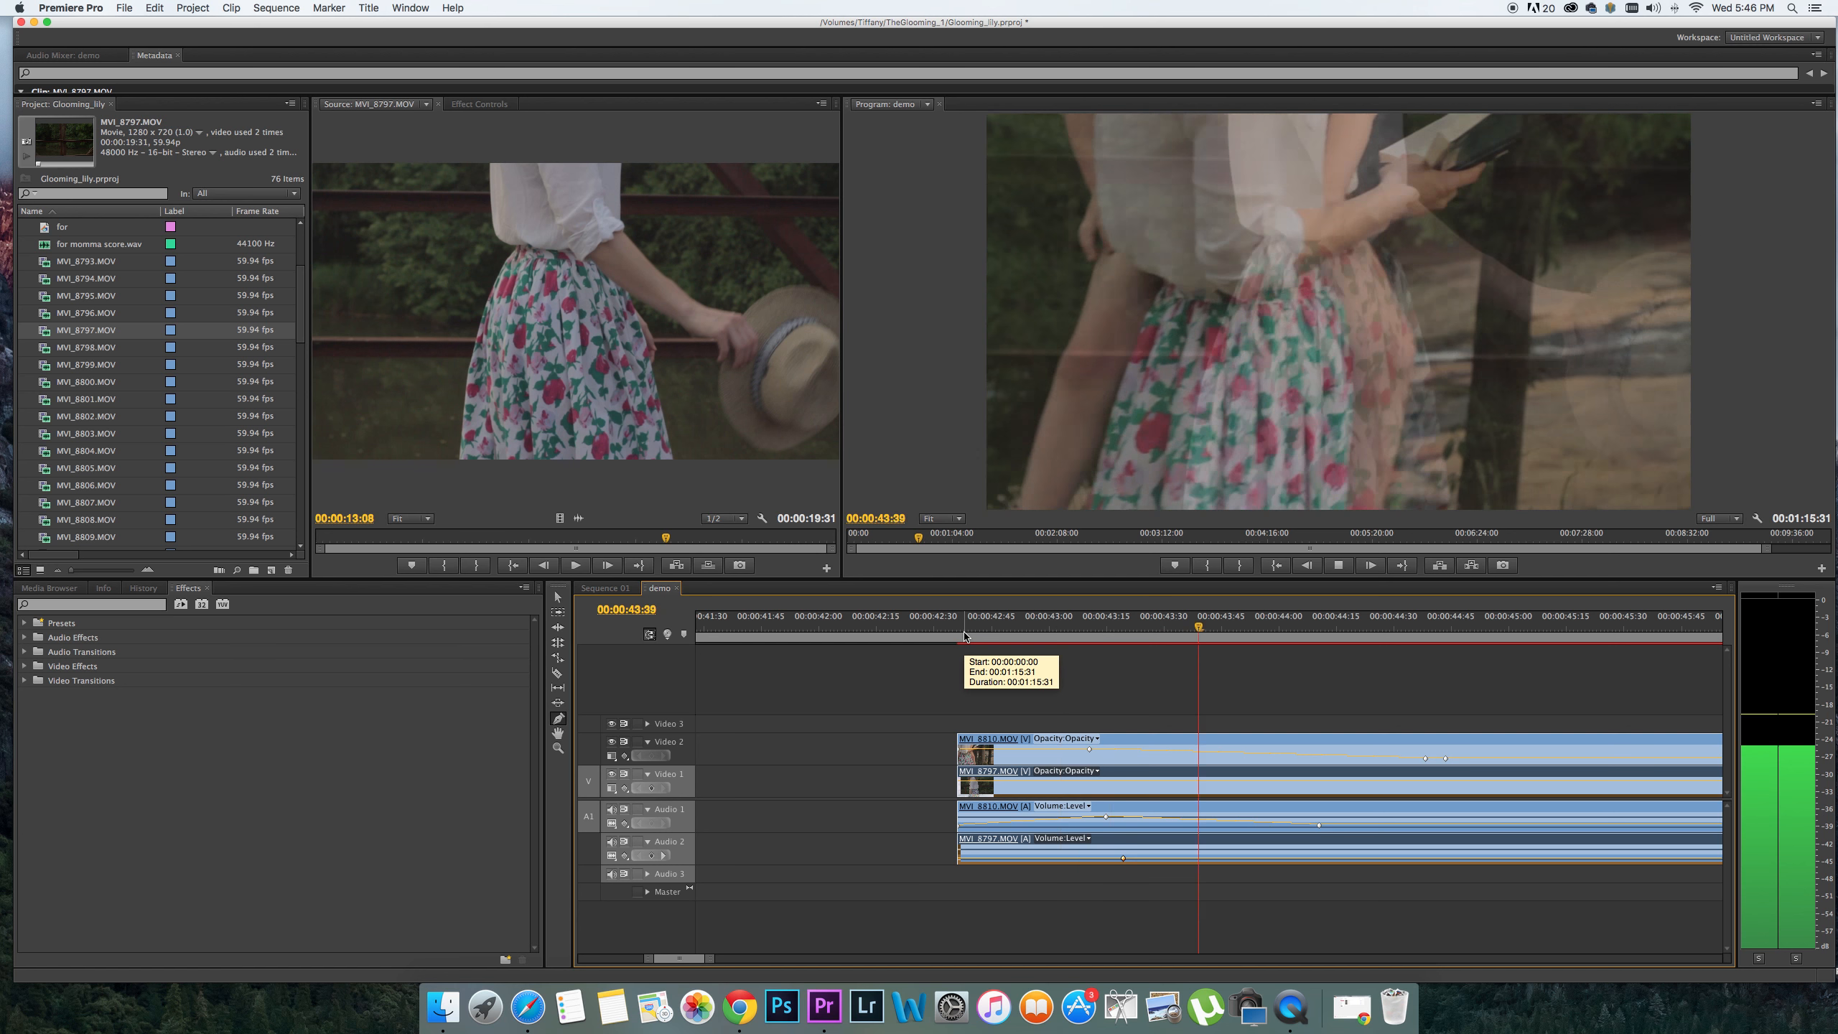
{"action": "key", "text": "space"}
{"action": "key", "text": "v"}
{"action": "left_click", "coordinate": [1090, 711]}
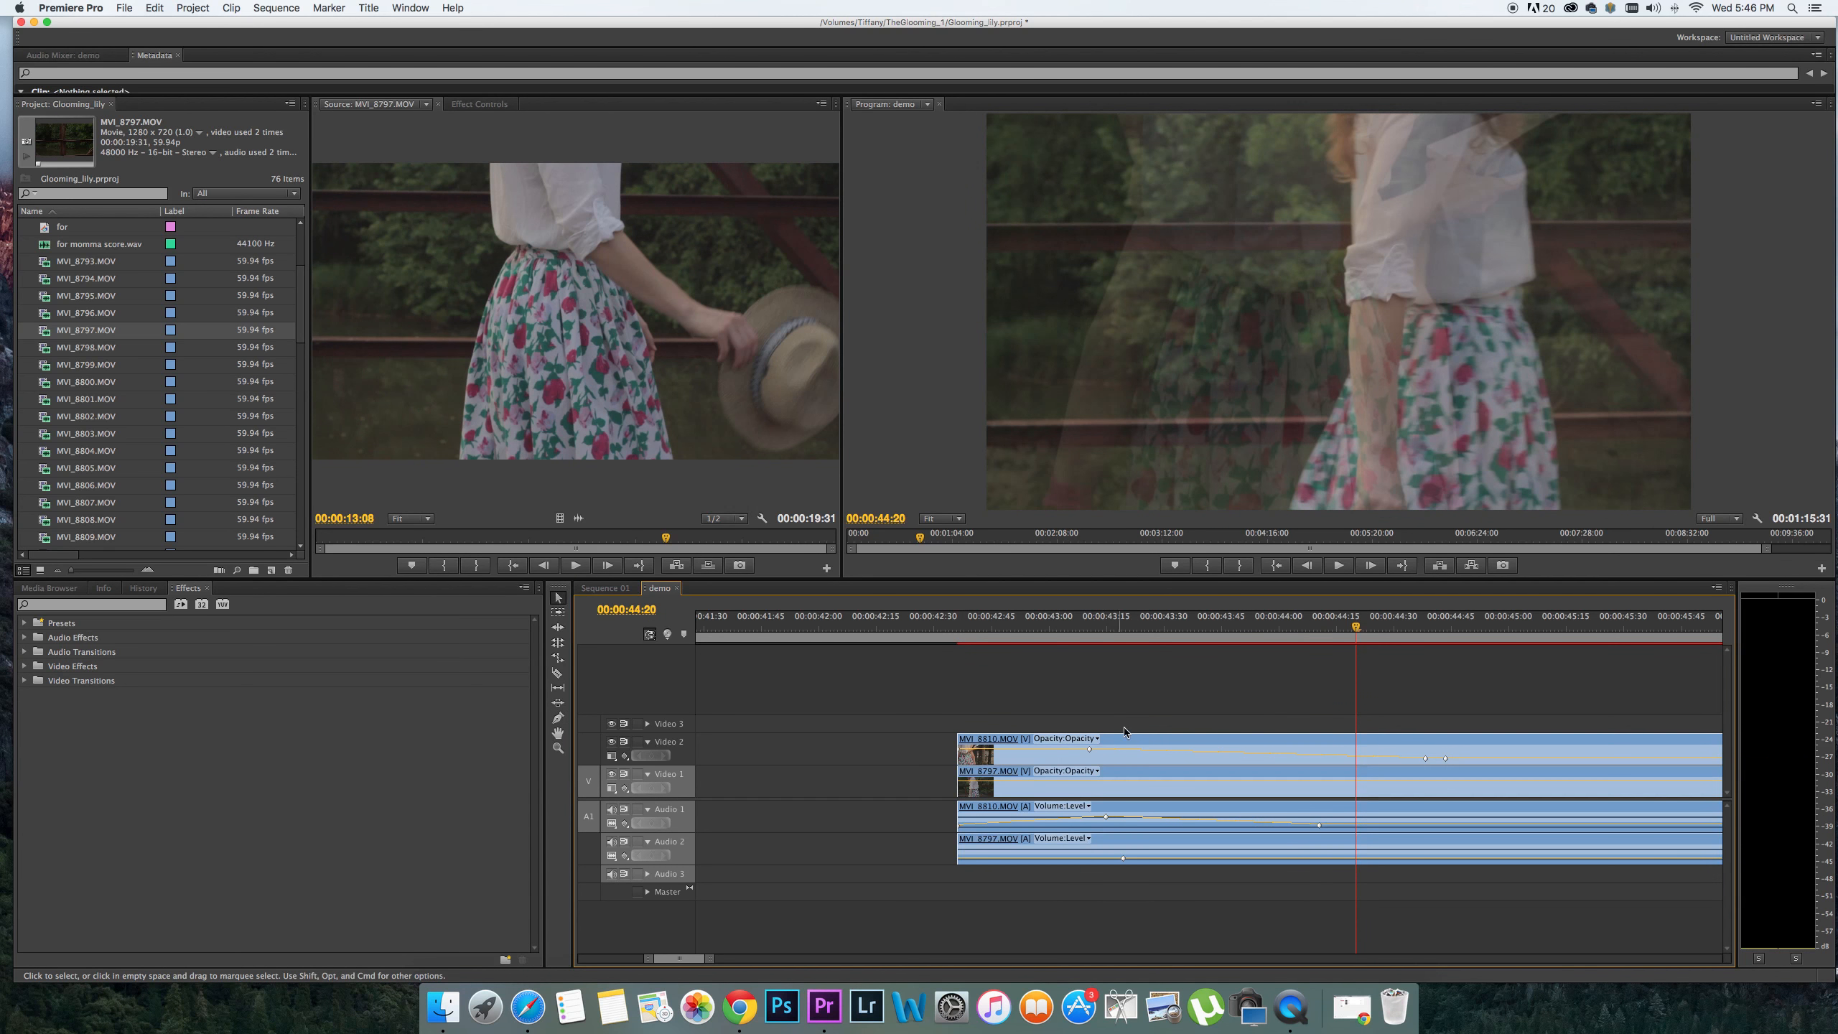
Zoom the timeline out to view the separate MVI_8810.MOV segment together with the full stacked segments
{"action": "scroll", "coordinate": [1151, 715], "scroll_direction": "right", "scroll_amount": 3}
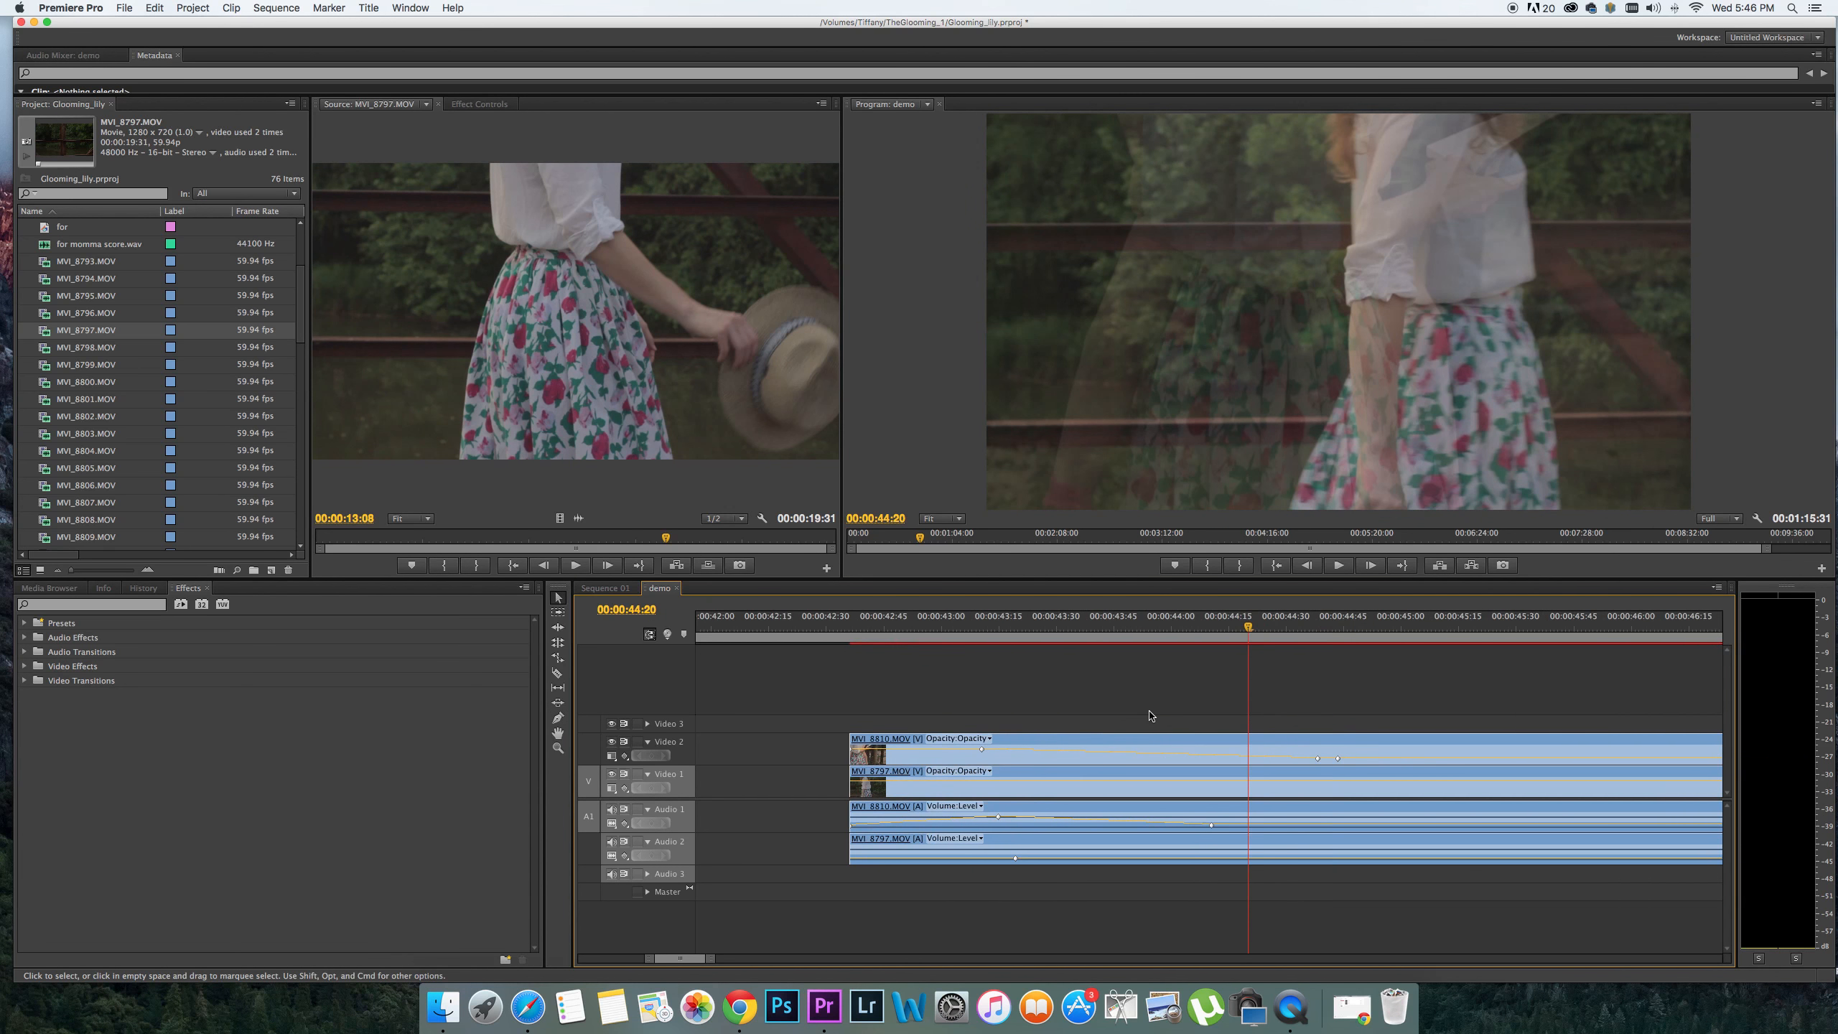
{"action": "key", "text": "minus"}
{"action": "key", "text": "minus"}
{"action": "key", "text": "minus"}
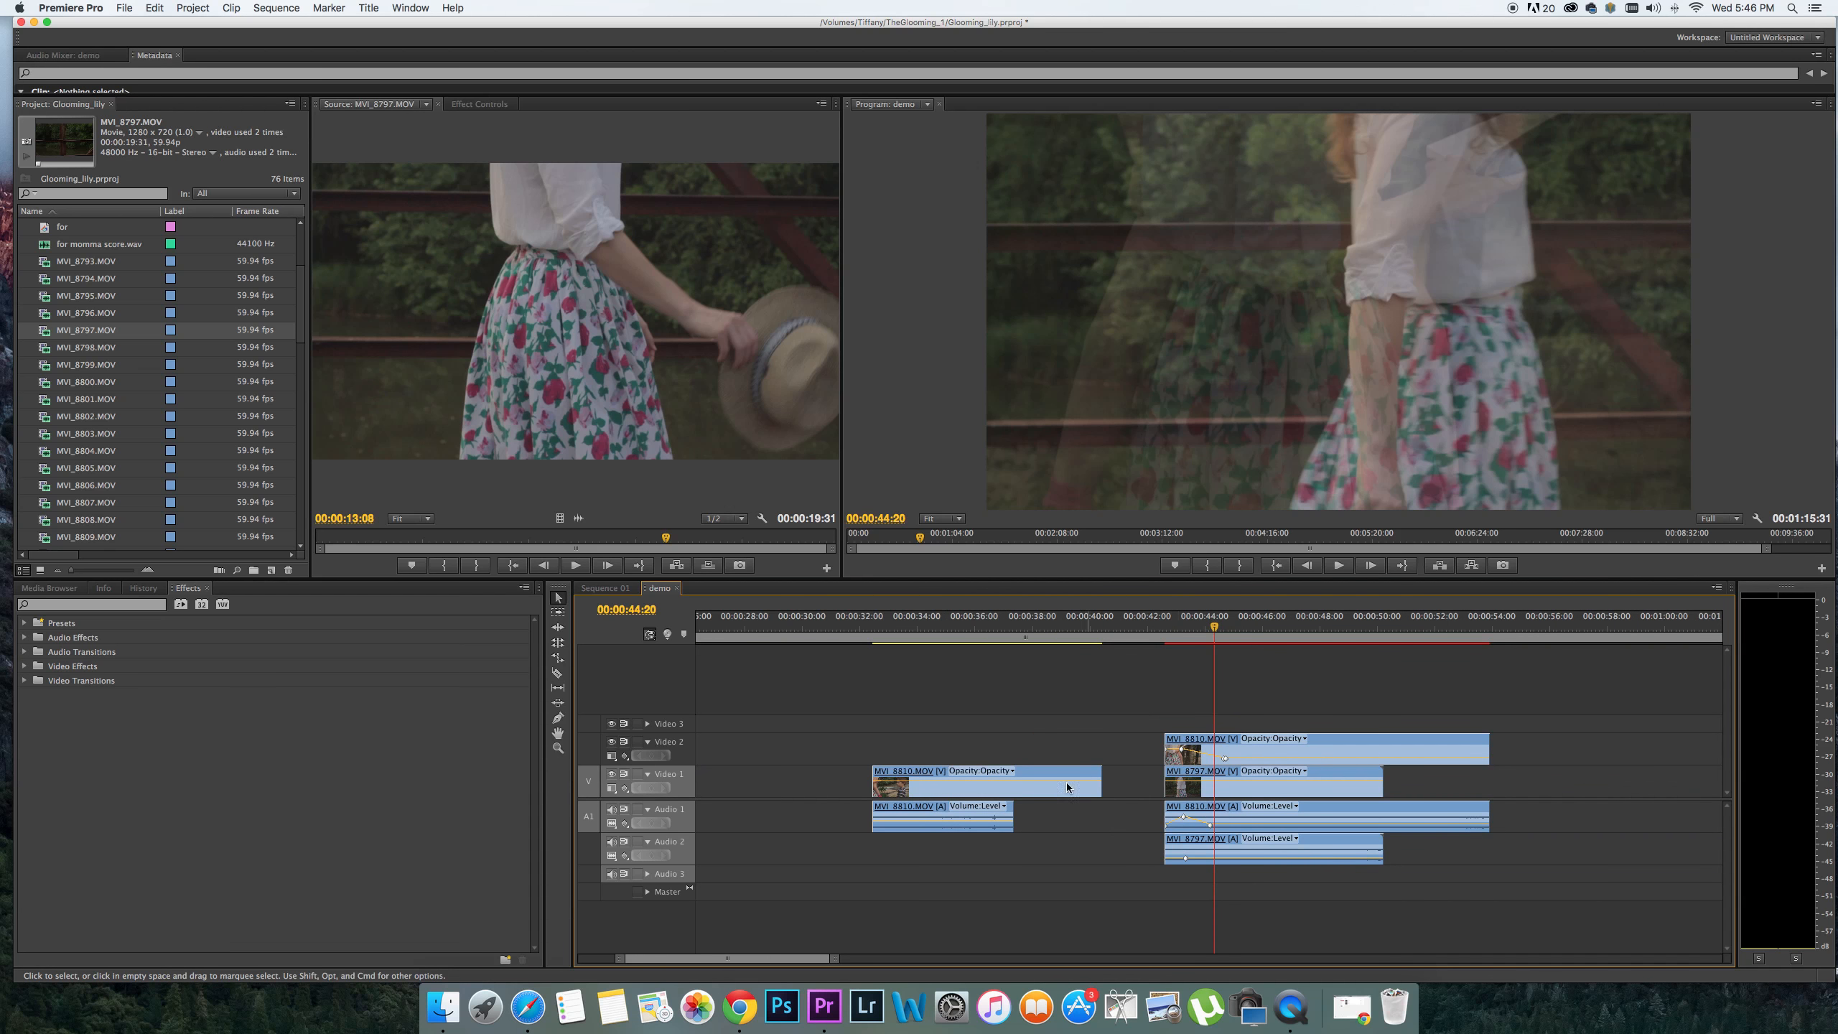
{"action": "scroll", "coordinate": [1134, 809], "scroll_direction": "right", "scroll_amount": 1}
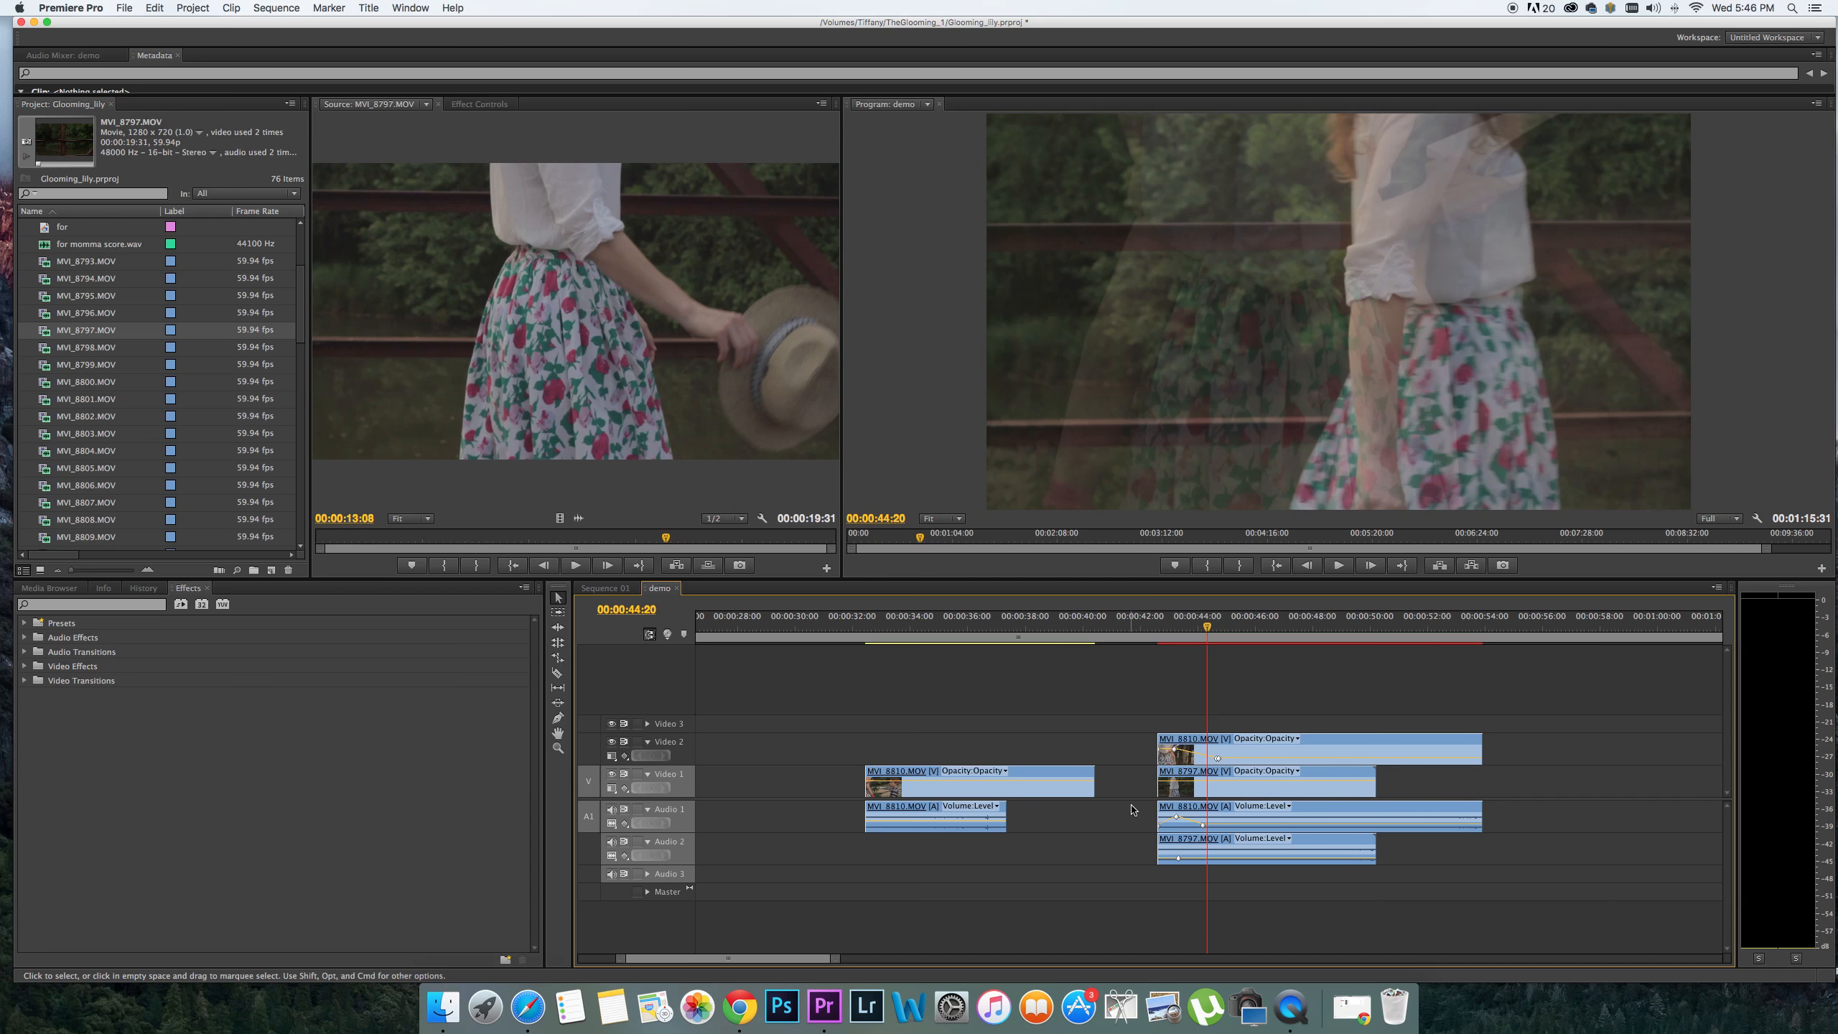